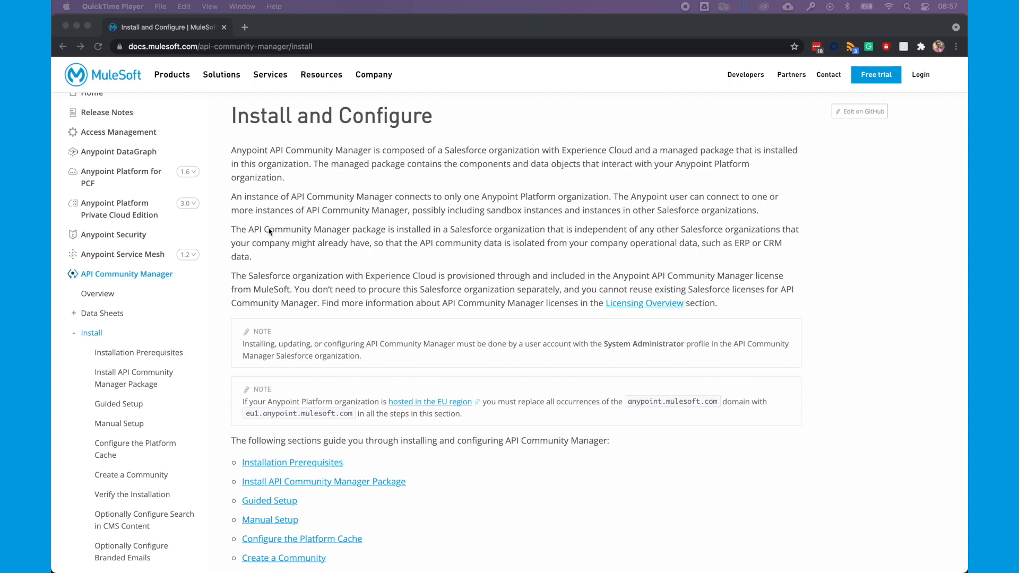
Review the API Community Manager install topics, then open the Site Structure page under Brand and Customize Your Site
scroll(284, 338, "down", 3)
scroll(147, 421, "down", 3)
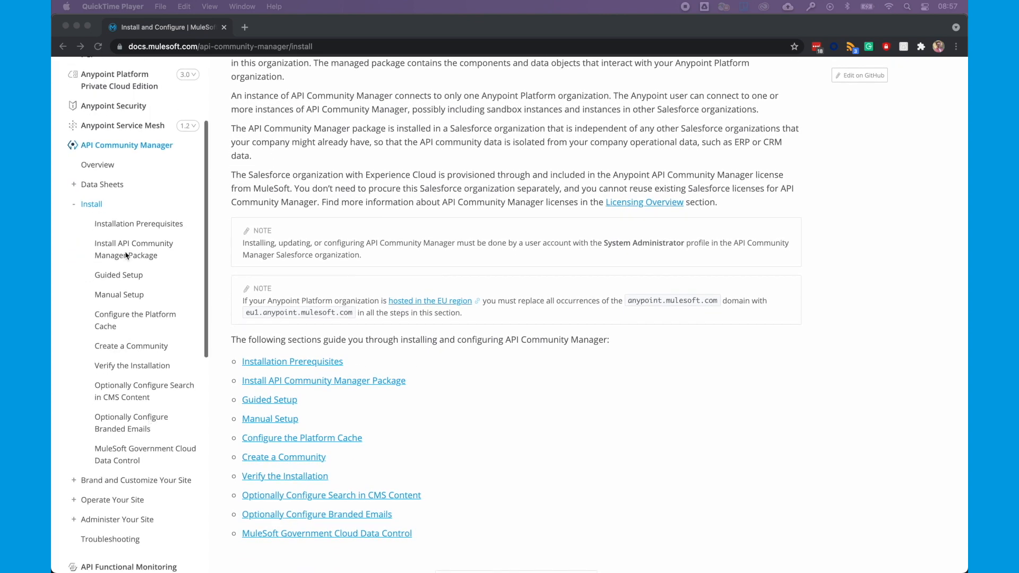
scroll(347, 269, "up", 3)
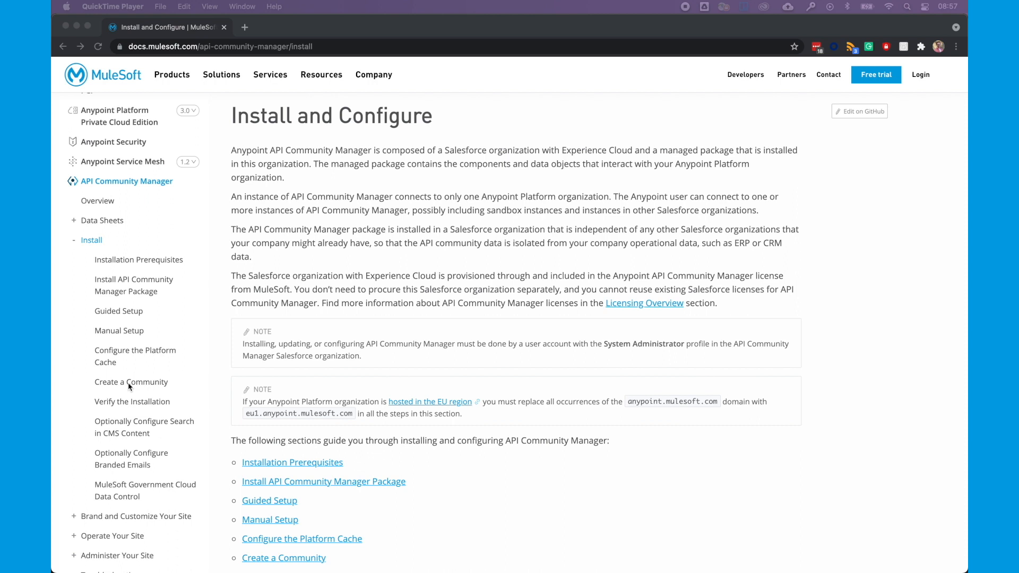
scroll(129, 387, "down", 4)
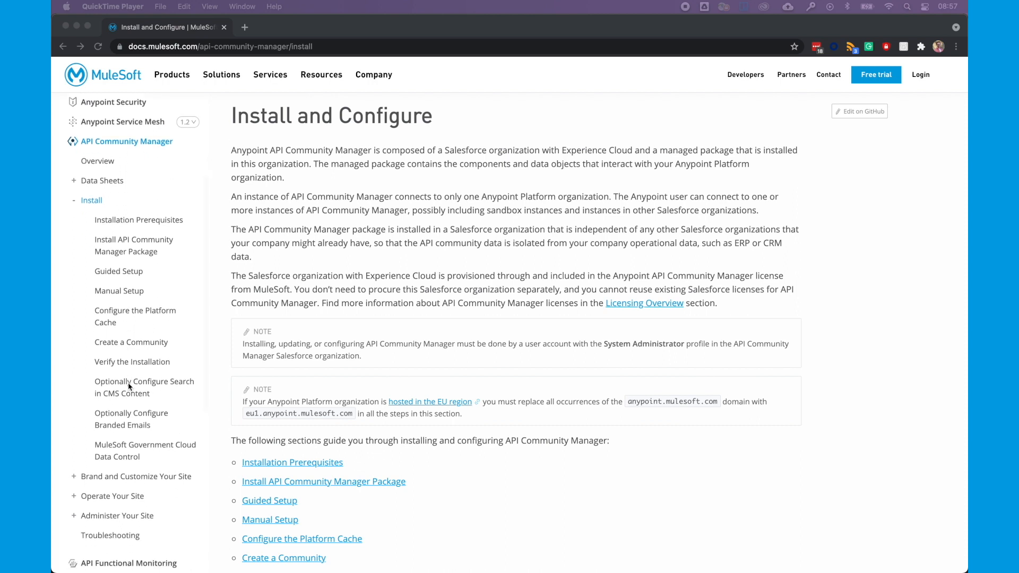
left_click(91, 415)
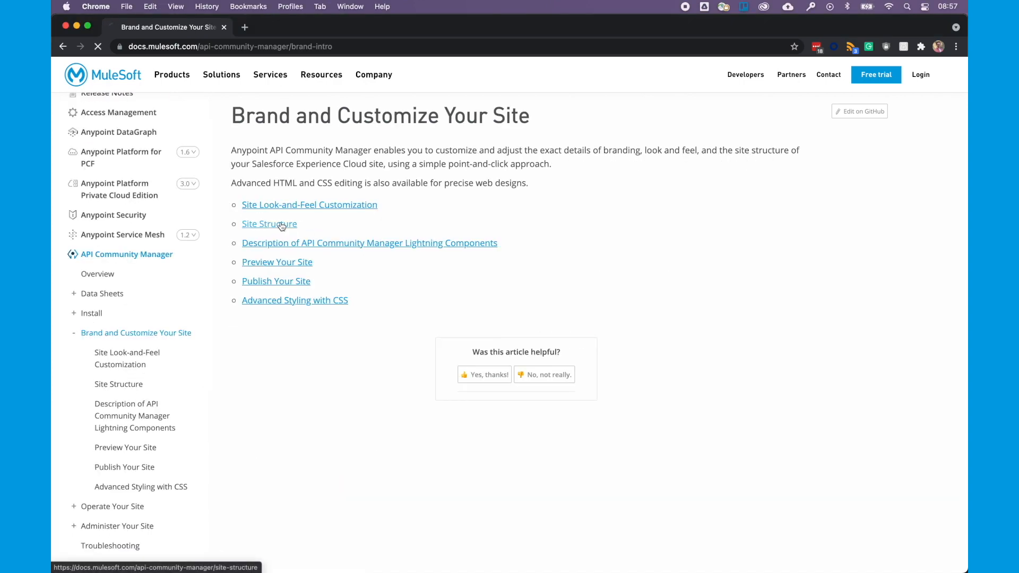
left_click(280, 225)
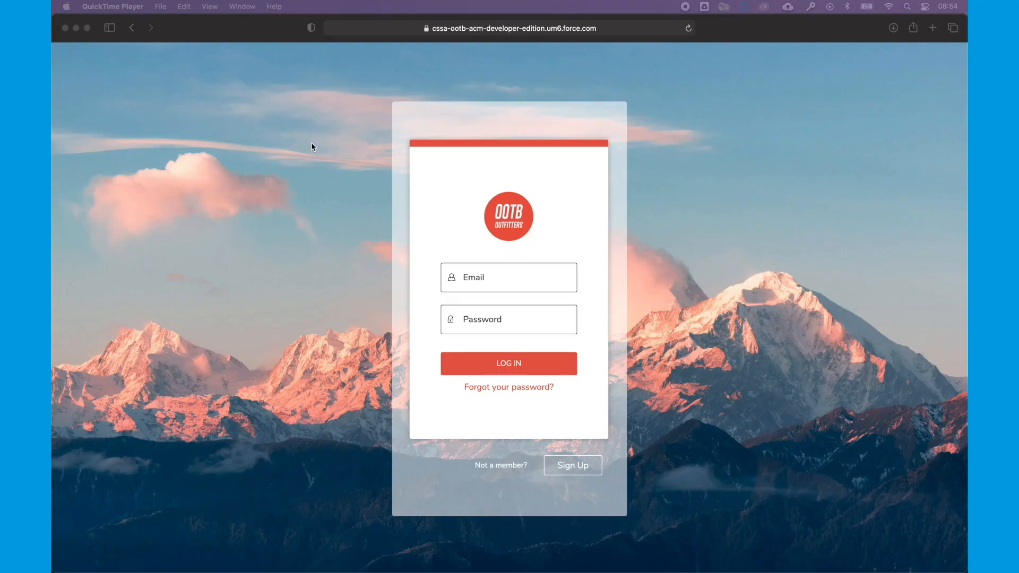
Switch to Safari and log in to the OOTB Outfitters portal with the saved email and password
left_click(491, 279)
left_click(475, 279)
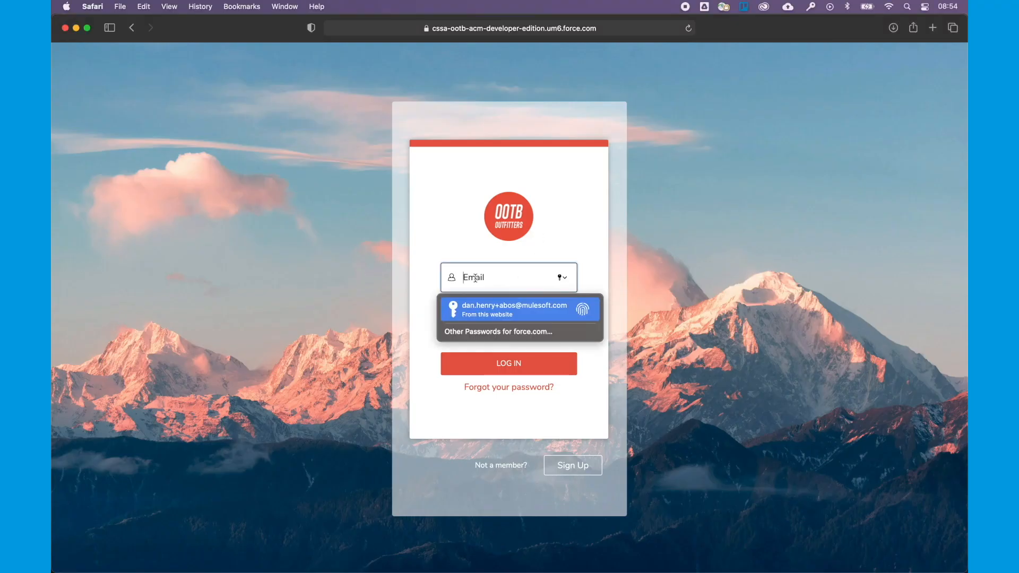
left_click(505, 312)
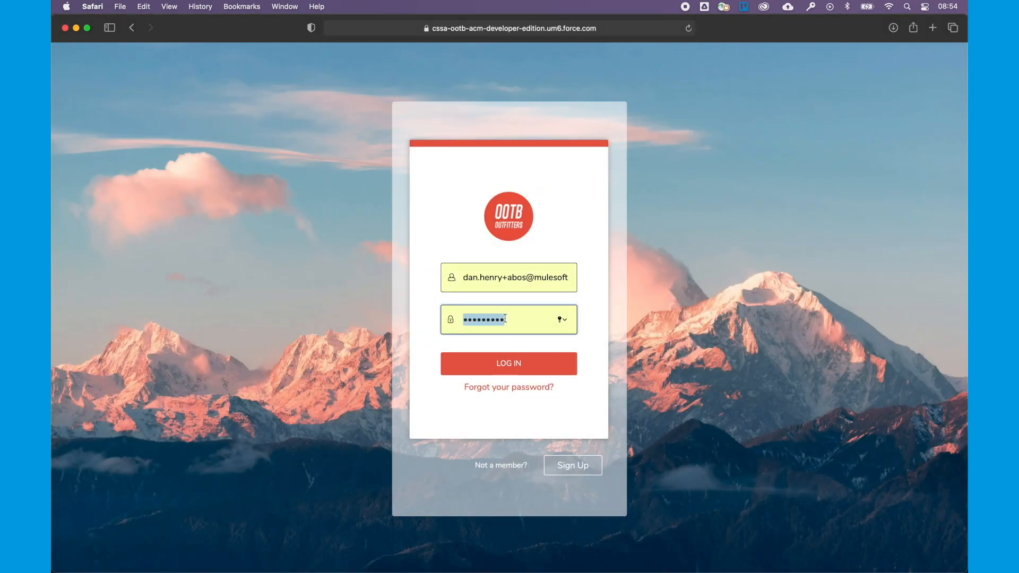
left_click(511, 358)
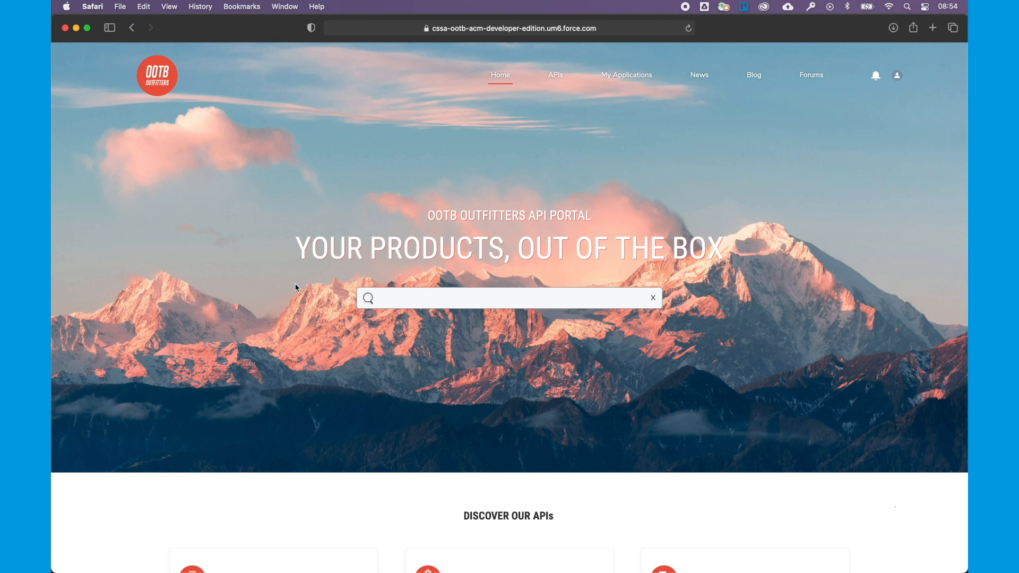
Examine the portal home page, from the featured APIs and API groups to community discussions, news and events, and peer stories
scroll(305, 318, "down", 1)
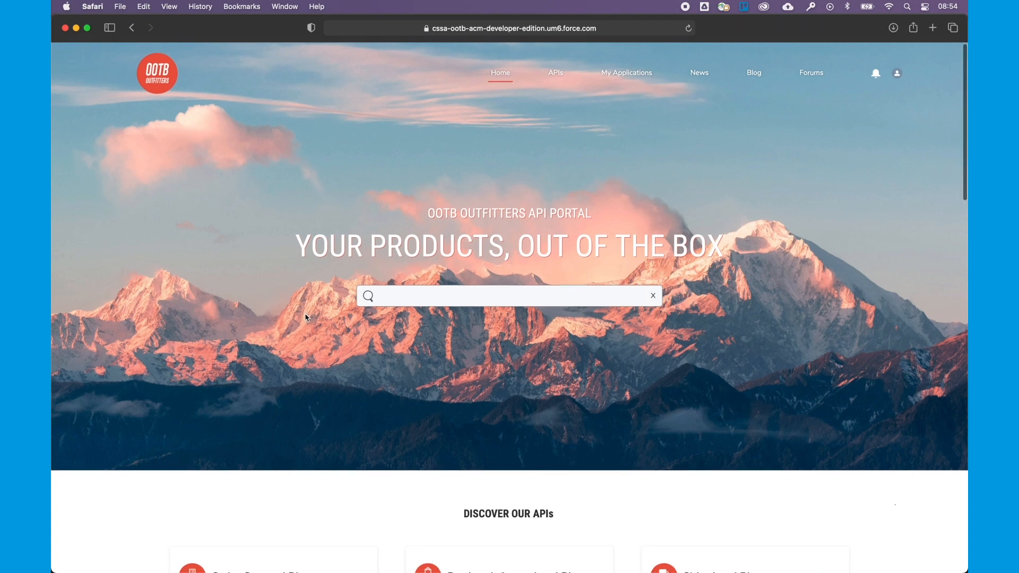
scroll(305, 318, "up", 1)
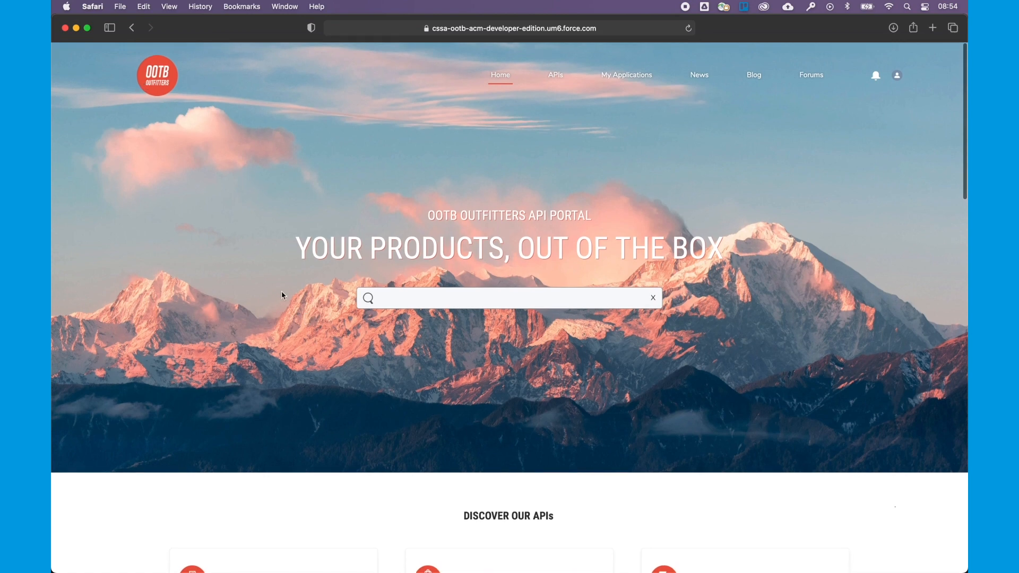
scroll(281, 295, "down", 5)
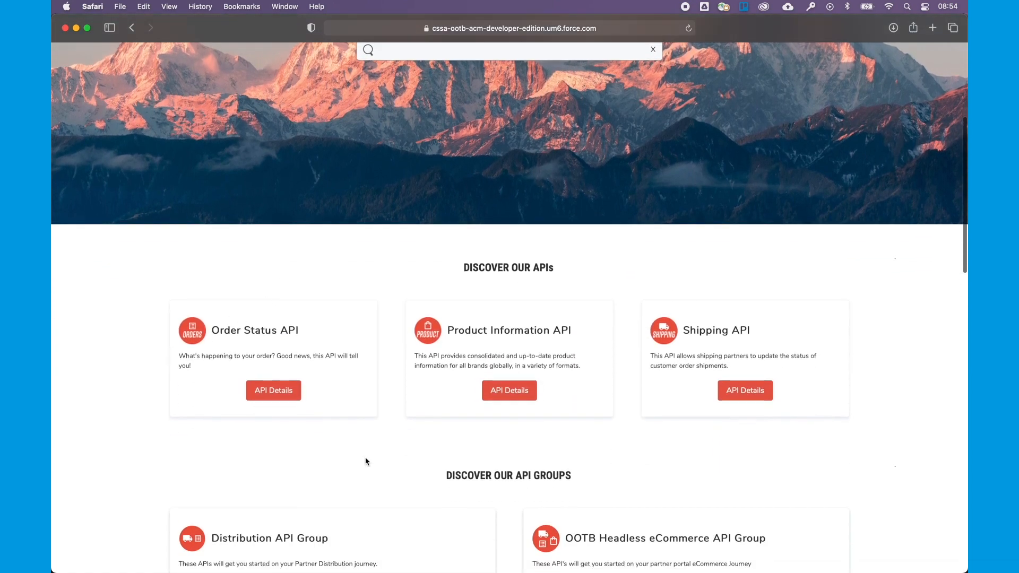
scroll(366, 457, "down", 5)
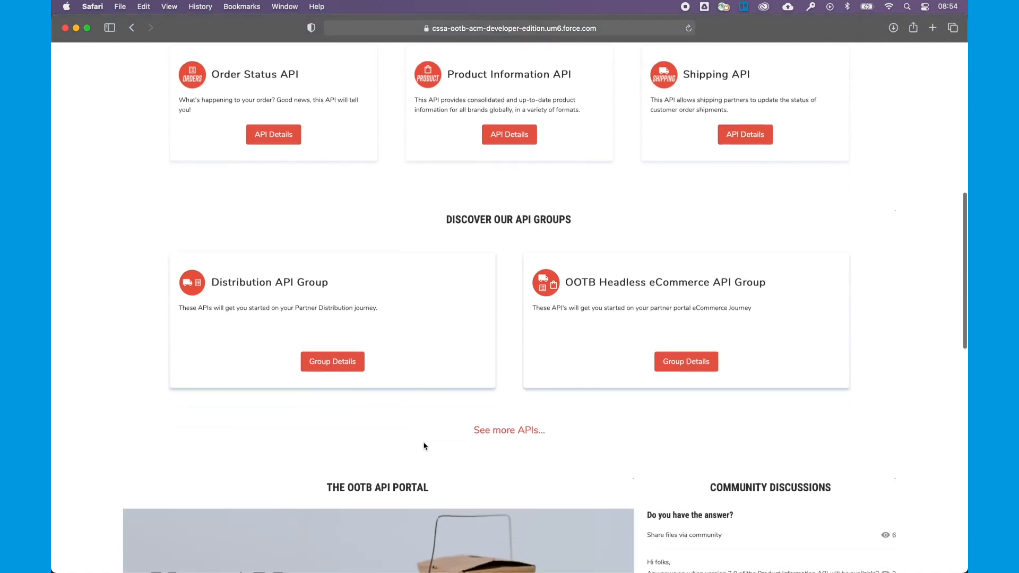
scroll(425, 445, "down", 5)
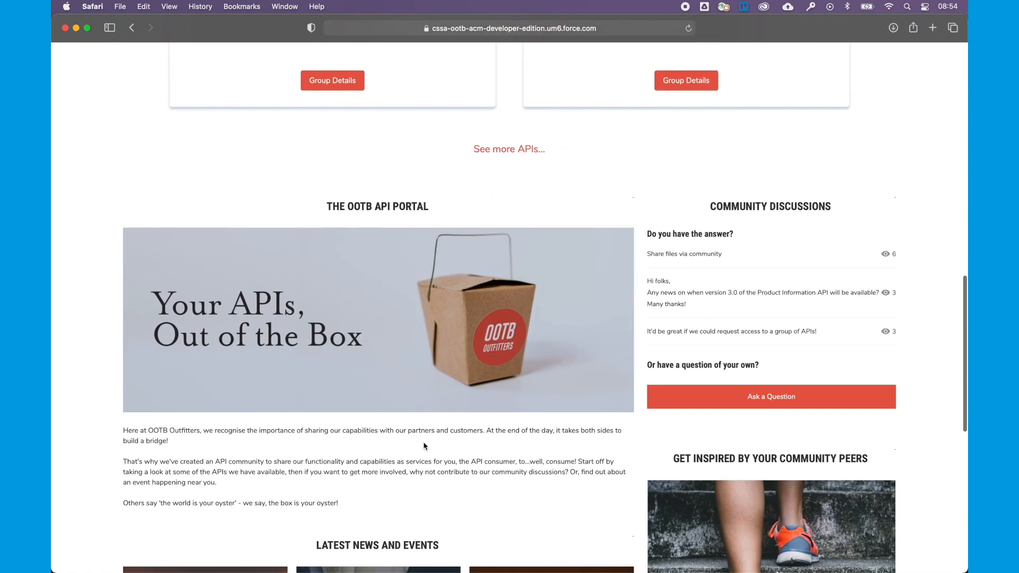
scroll(314, 471, "down", 1)
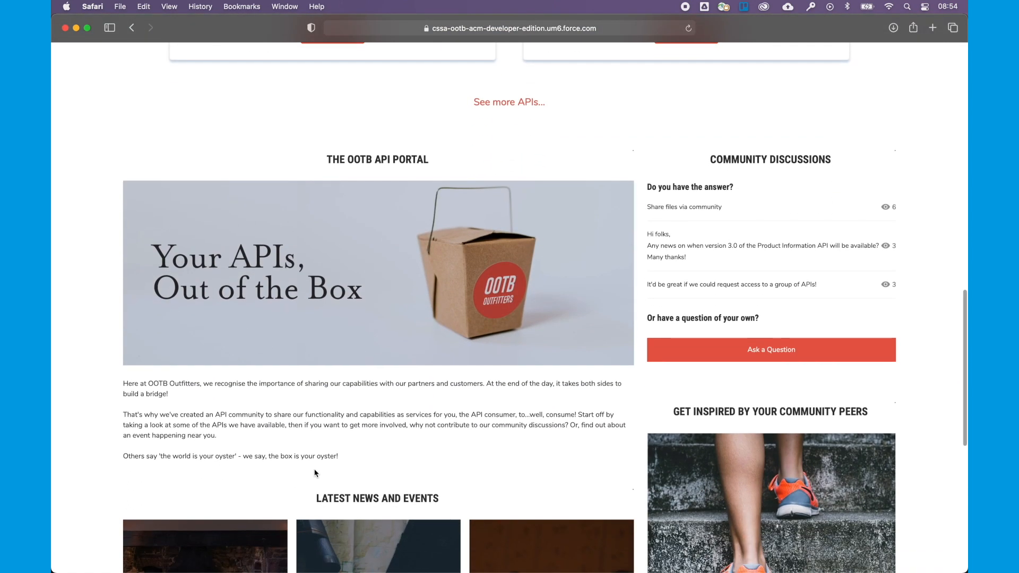
scroll(318, 418, "down", 1)
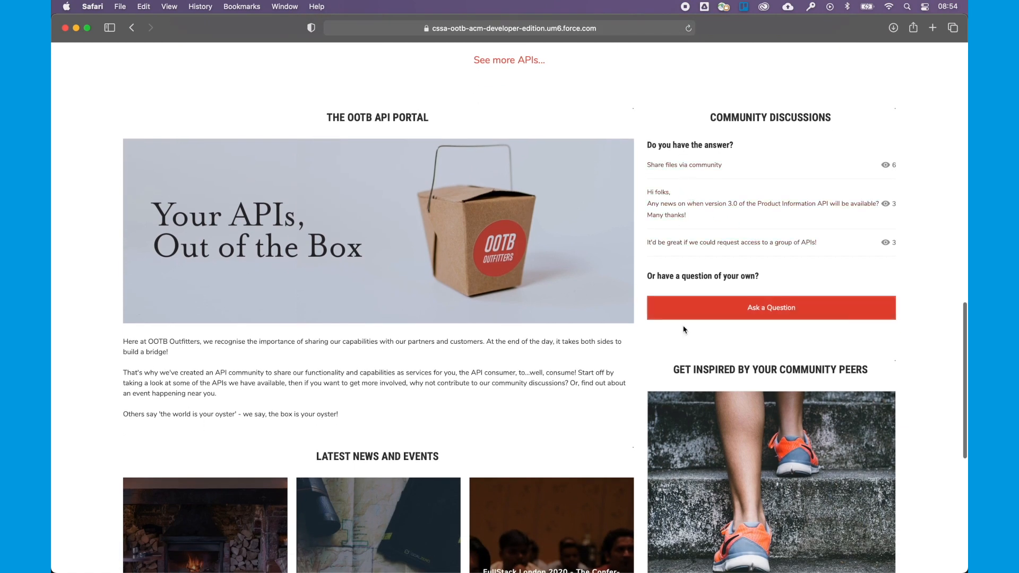
scroll(666, 404, "down", 4)
scroll(666, 405, "down", 1)
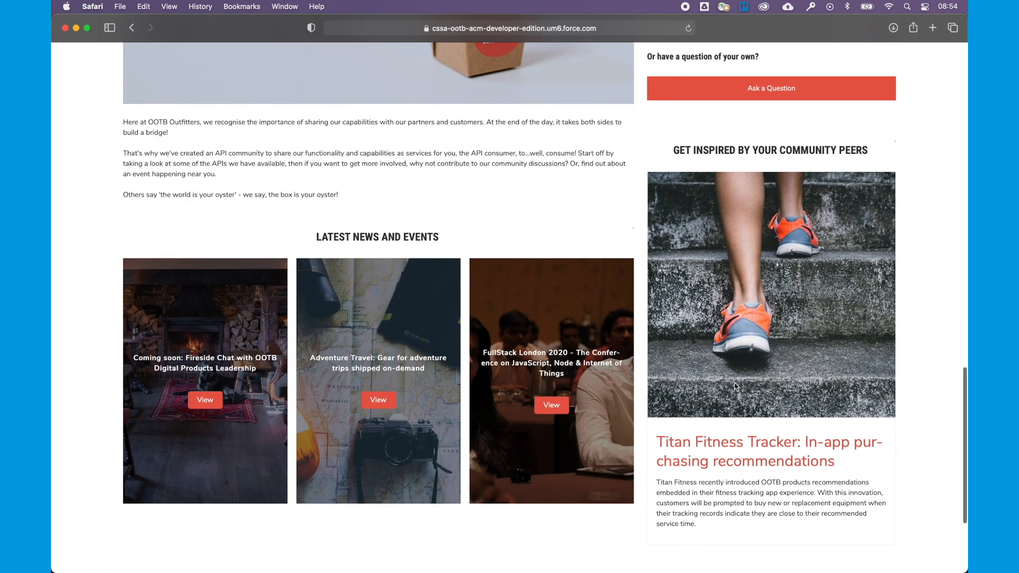
Look through the portal's News page and open the Blog page
scroll(371, 363, "up", 15)
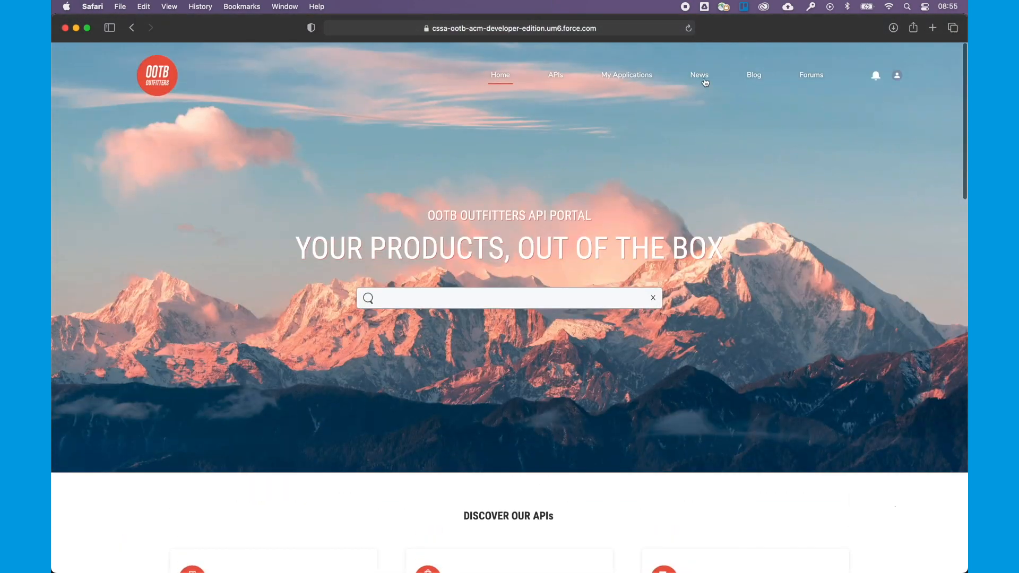
left_click(704, 77)
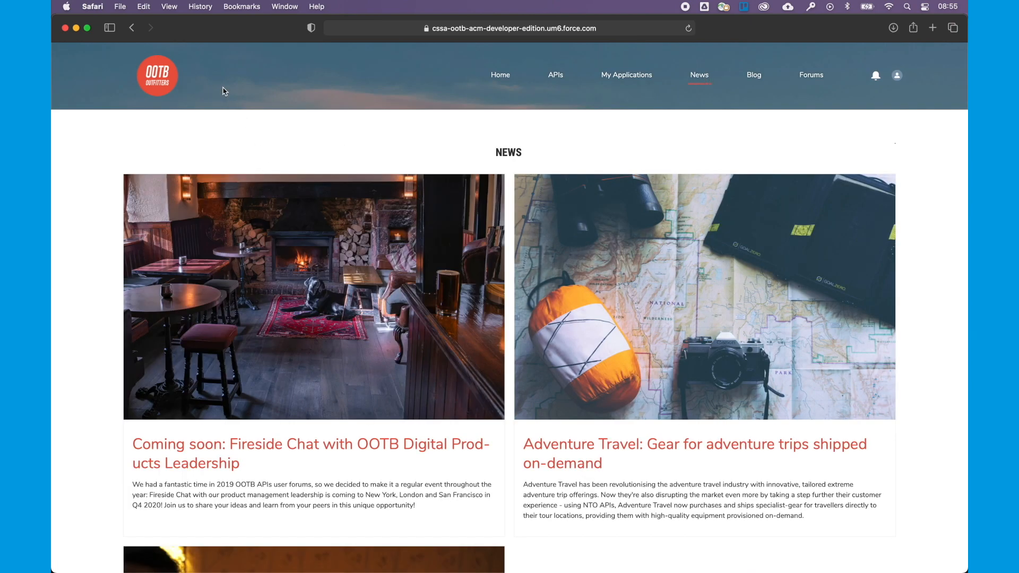
scroll(330, 93, "down", 1)
scroll(330, 93, "down", 10)
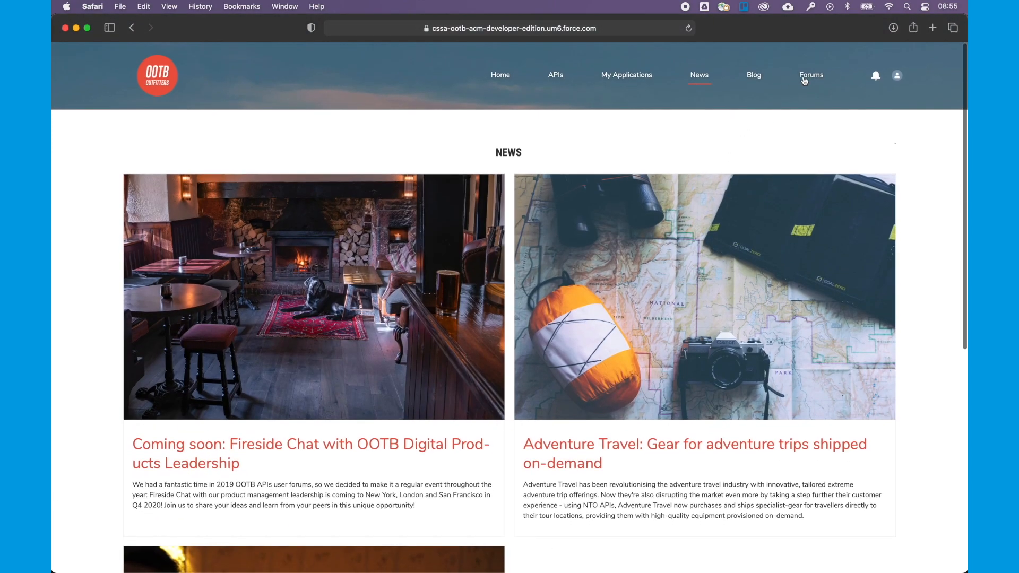
left_click(750, 77)
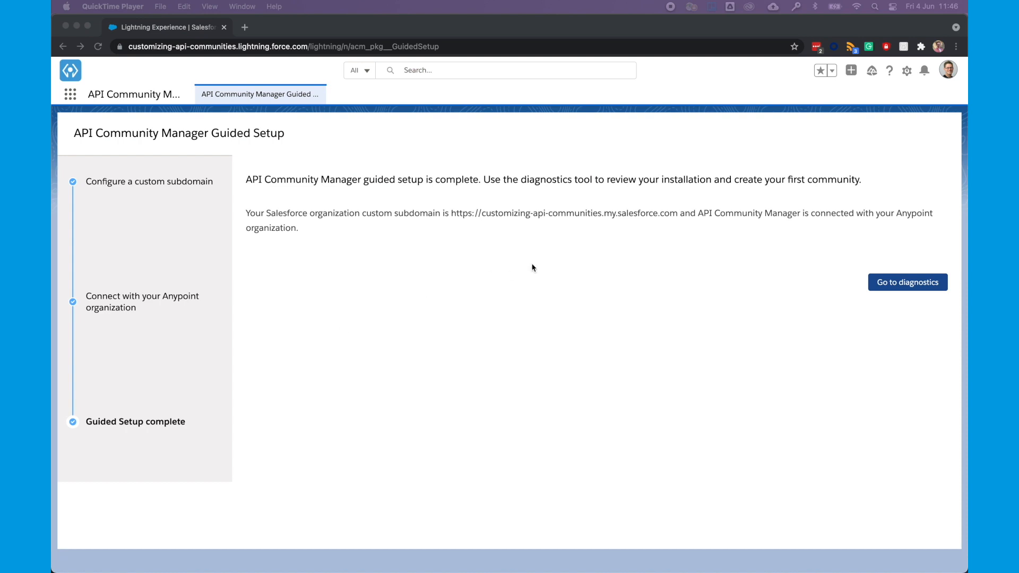
Switch to Chrome, open Salesforce Setup, find "Digital Experiences" and open its All Sites list
left_click(908, 72)
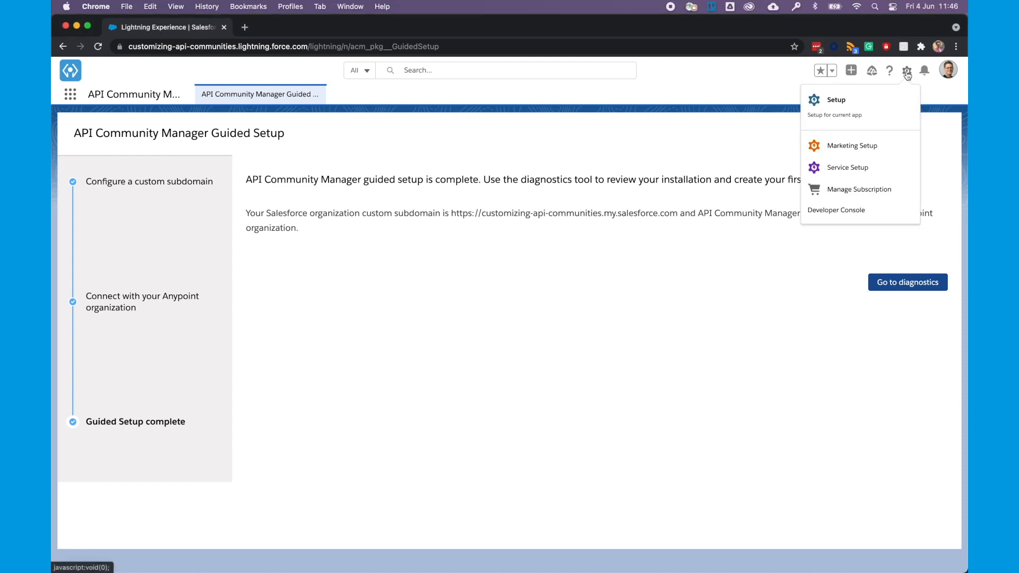
left_click(825, 100)
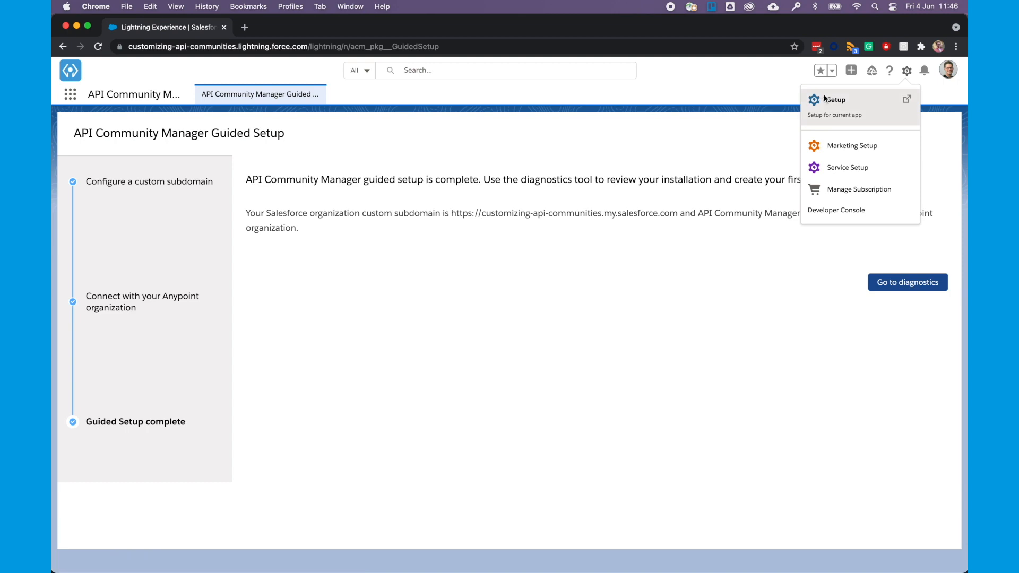
left_click(110, 125)
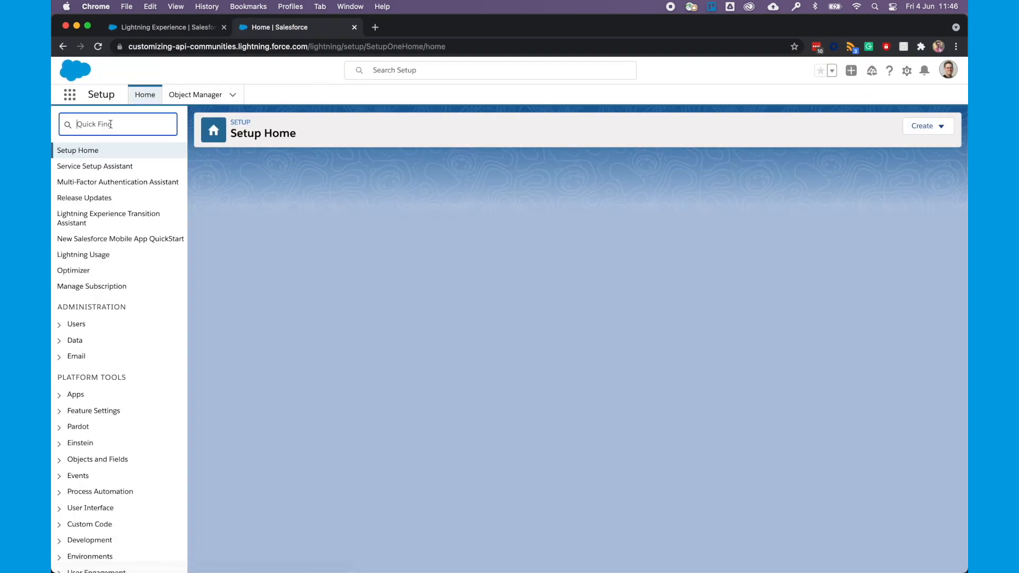
type("Digital Experiences")
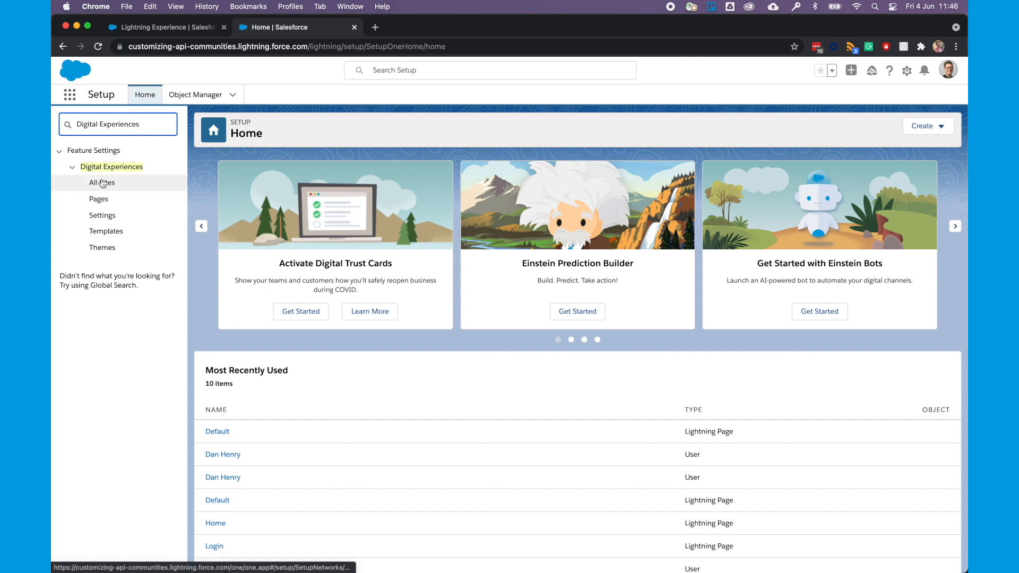
left_click(103, 183)
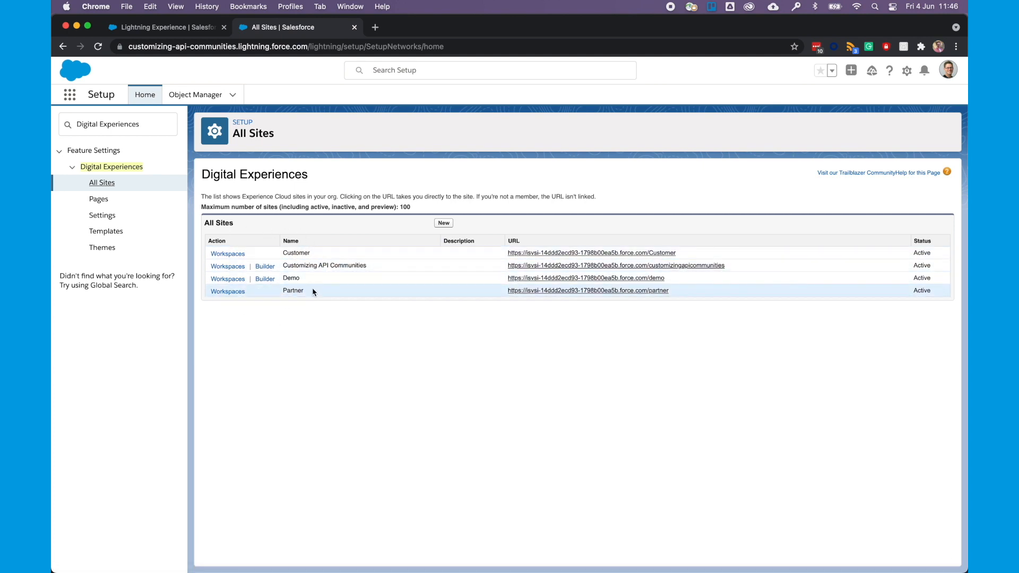
Start a new site and, after comparing the available templates, choose the API Community template by MuleSoft
left_click(444, 223)
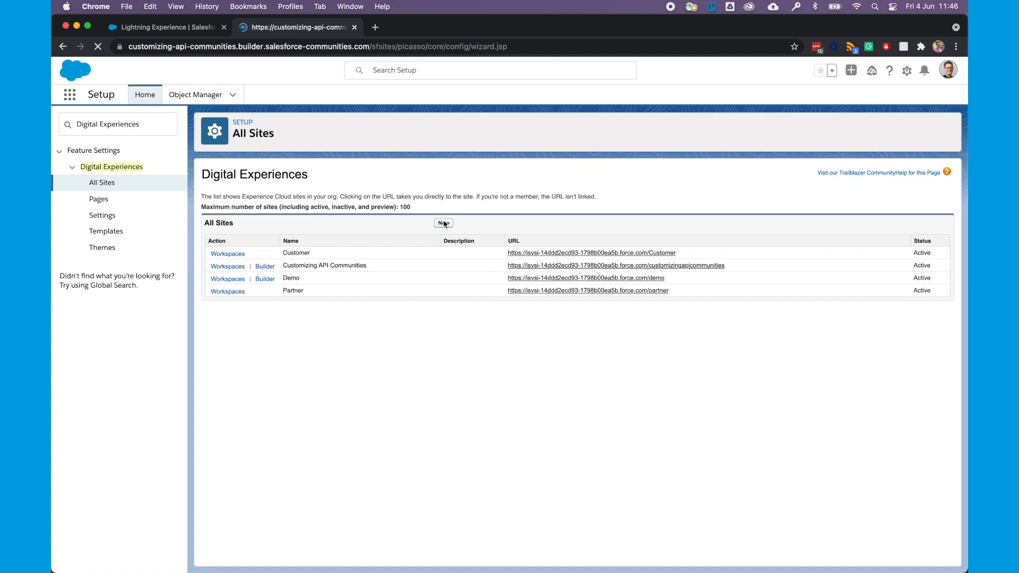
scroll(411, 340, "down", 2)
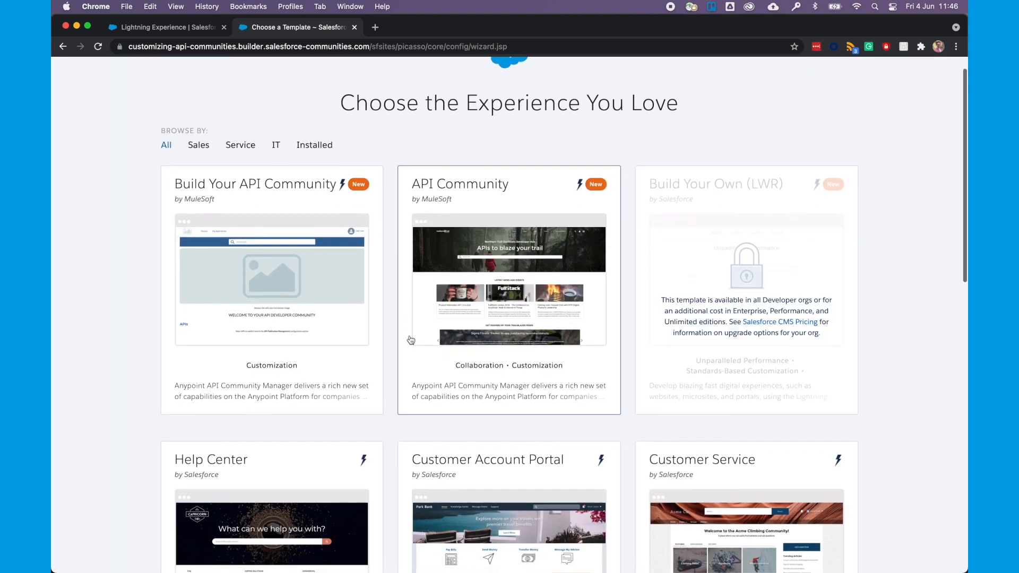
scroll(410, 340, "down", 6)
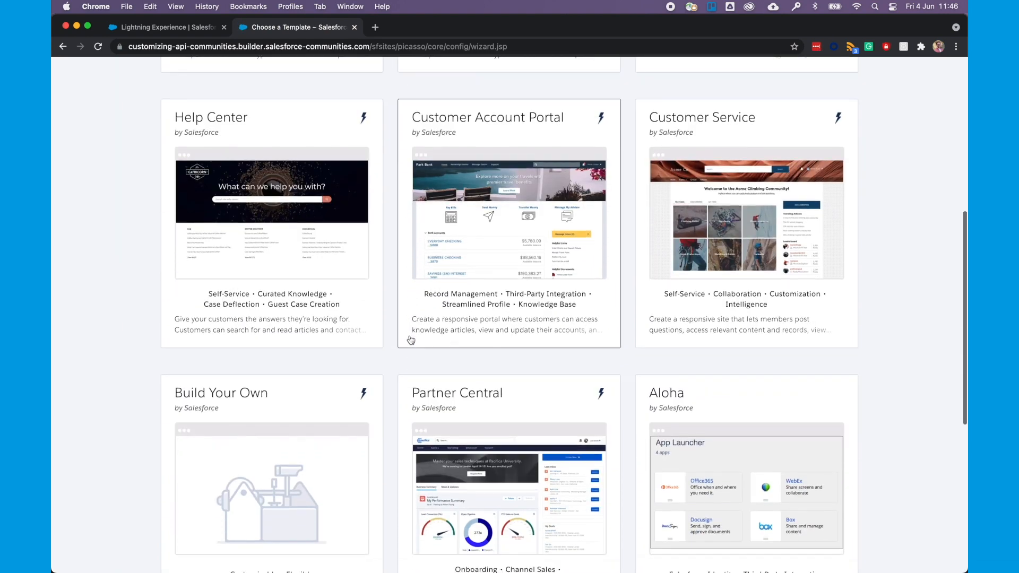
scroll(410, 339, "down", 3)
scroll(542, 246, "up", 8)
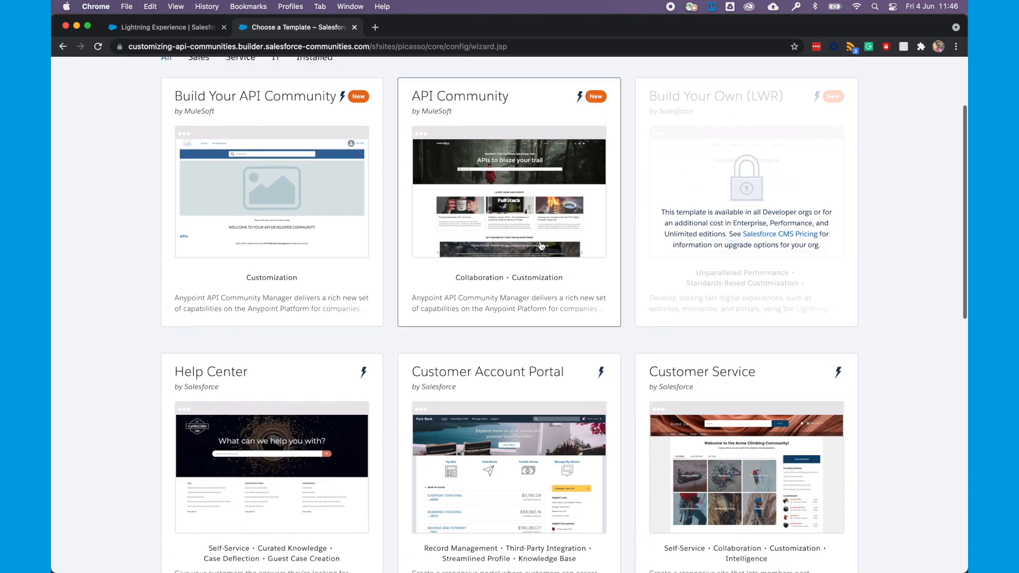
scroll(541, 246, "up", 1)
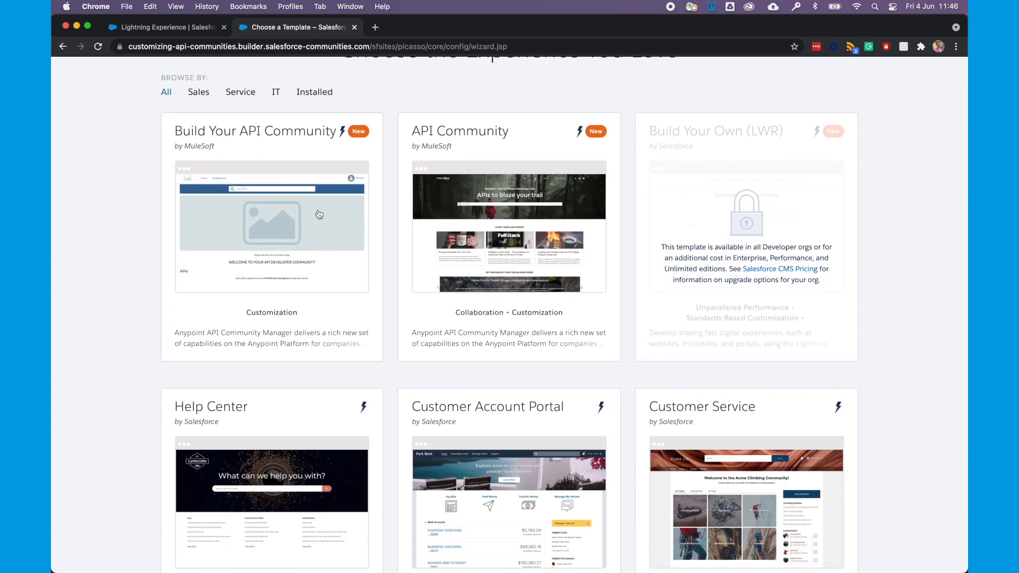
left_click(477, 222)
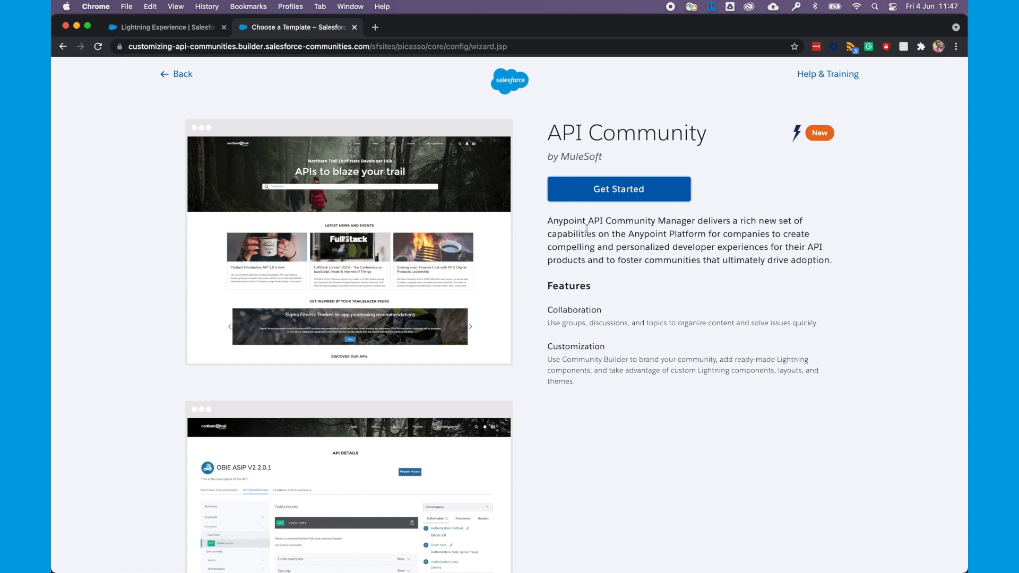
left_click(609, 199)
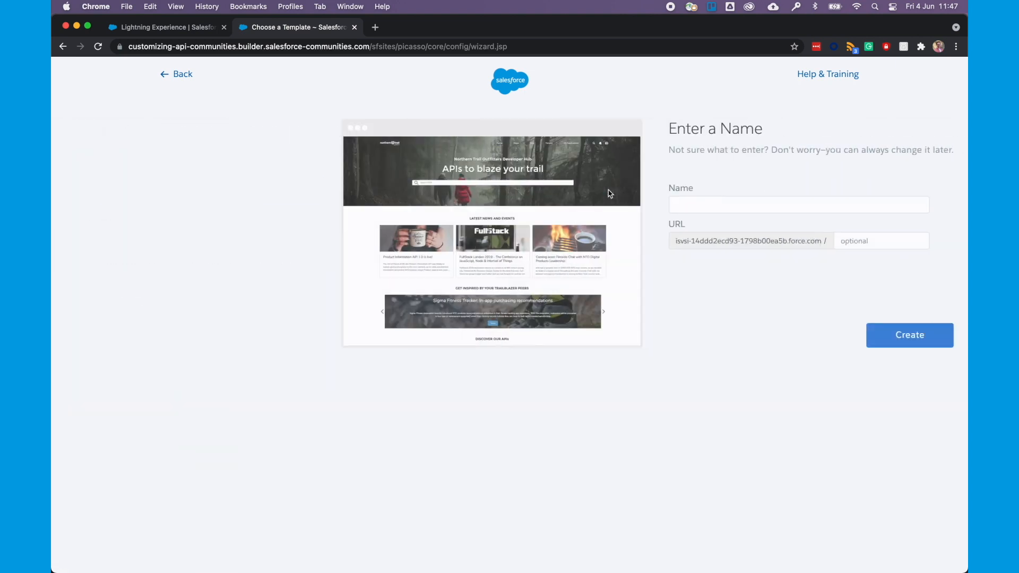
Name the site "OOTB Outfitters", set its URL ending to "ootb" and create it
left_click(588, 205)
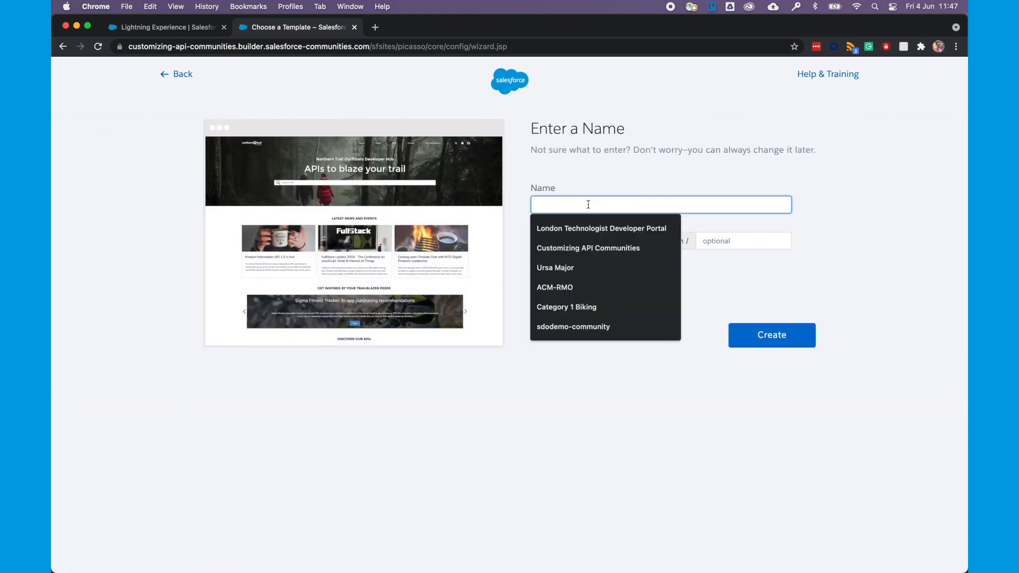
type("OOTB Outfitters")
left_click(732, 237)
type("ootb")
left_click(757, 333)
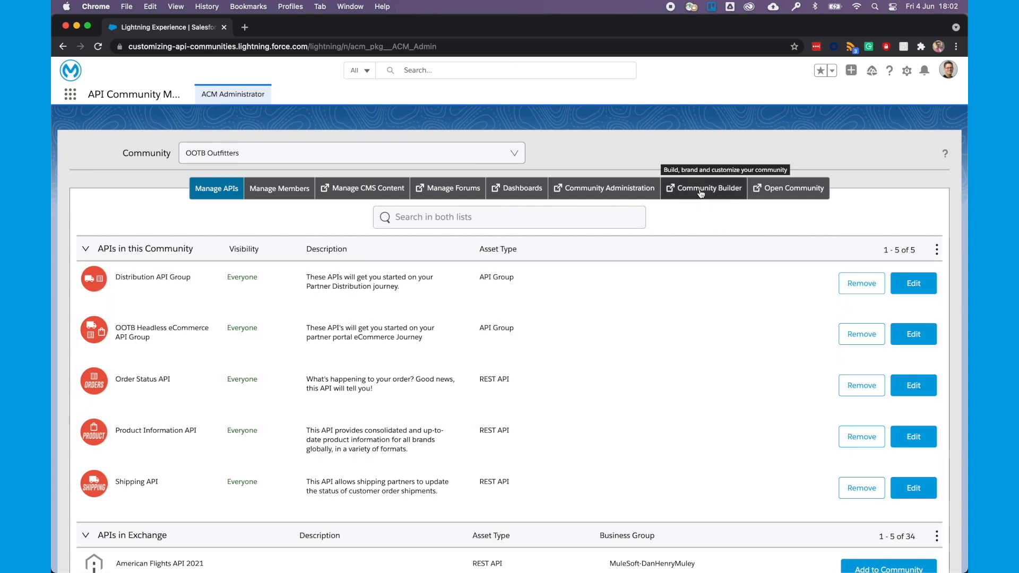
Open the OOTB Outfitters community in Community Builder from its administration page
left_click(700, 193)
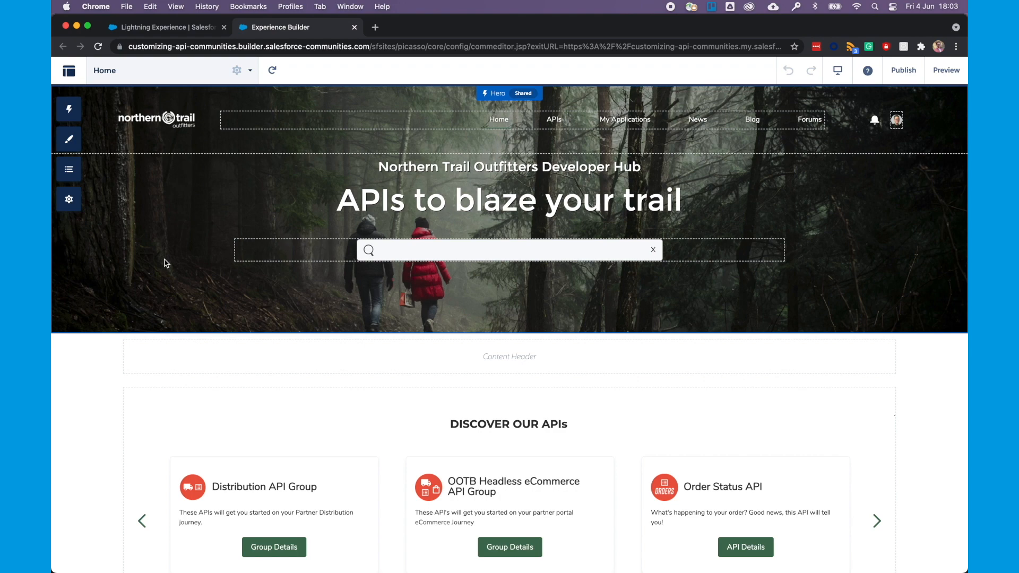
Look through the Home page sections, checking the properties of the "See more APIs" markup and the API Carousel
scroll(165, 263, "down", 10)
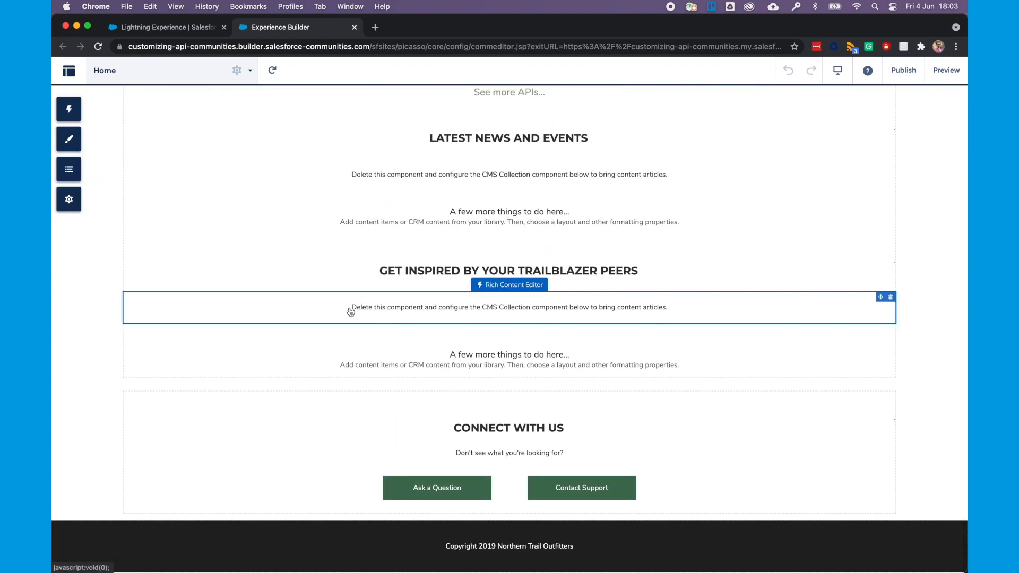
scroll(425, 308, "up", 2)
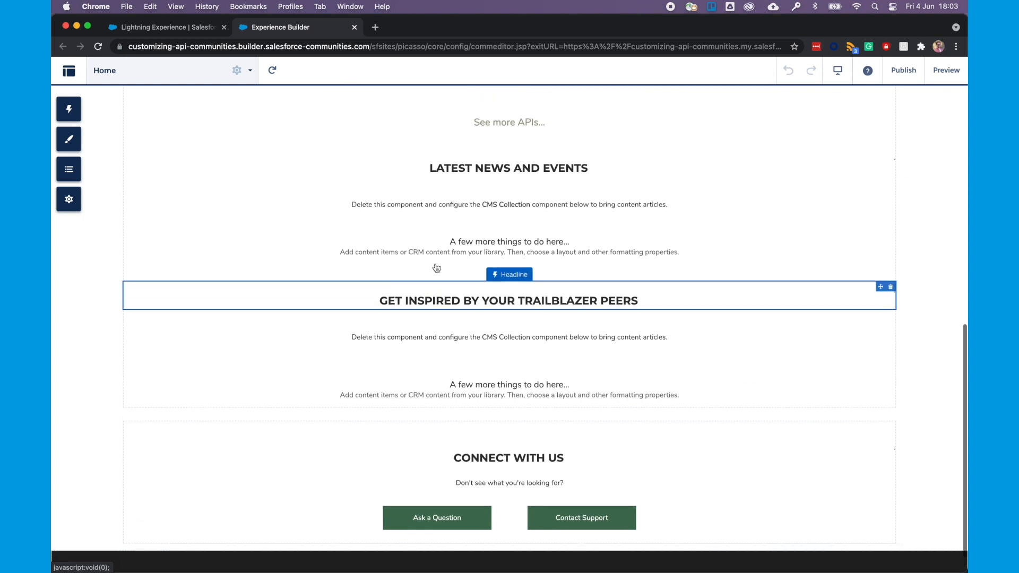
scroll(436, 268, "up", 4)
left_click(445, 214)
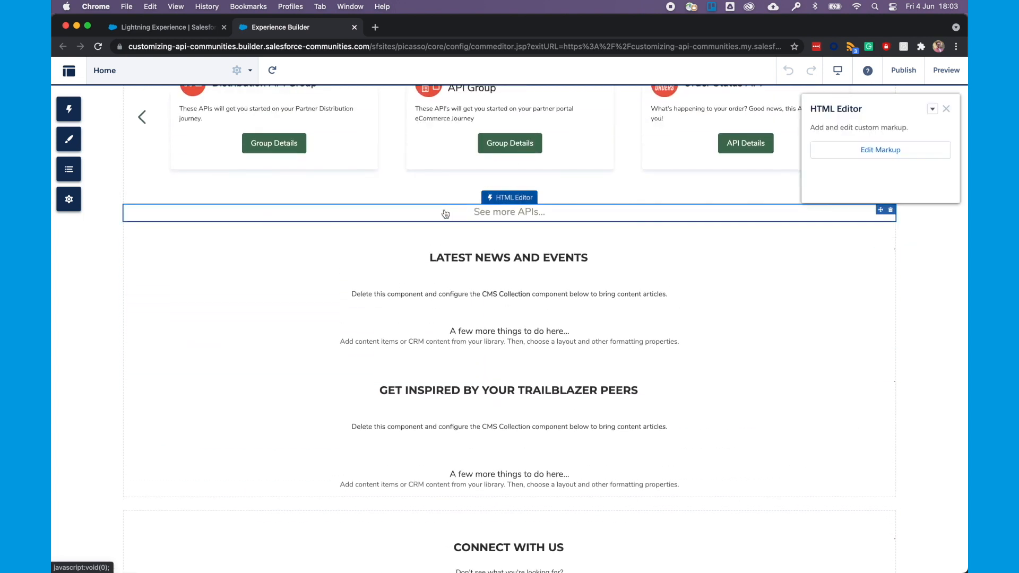
scroll(477, 205, "up", 7)
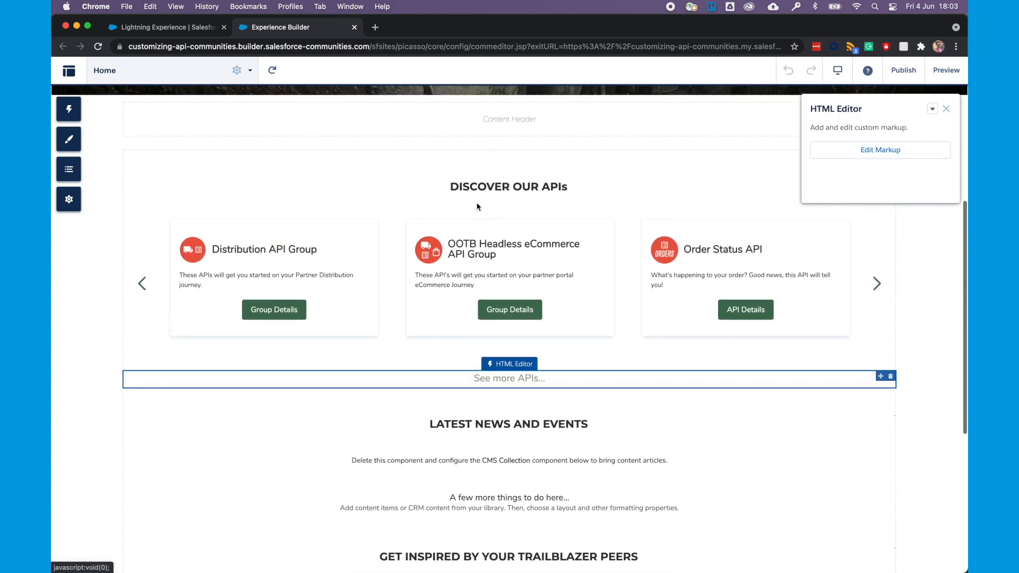
left_click(381, 243)
scroll(375, 201, "up", 9)
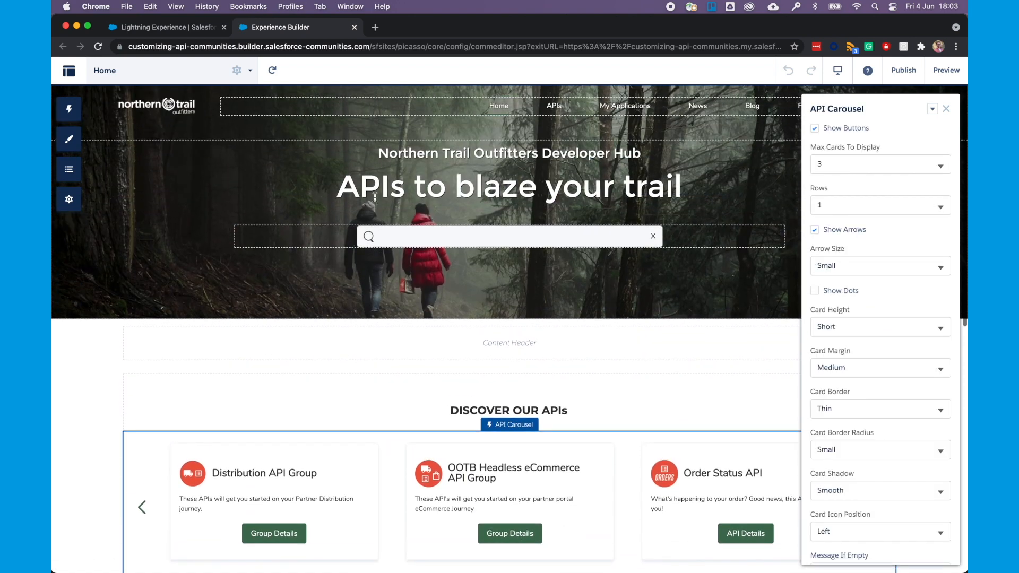
scroll(375, 197, "up", 1)
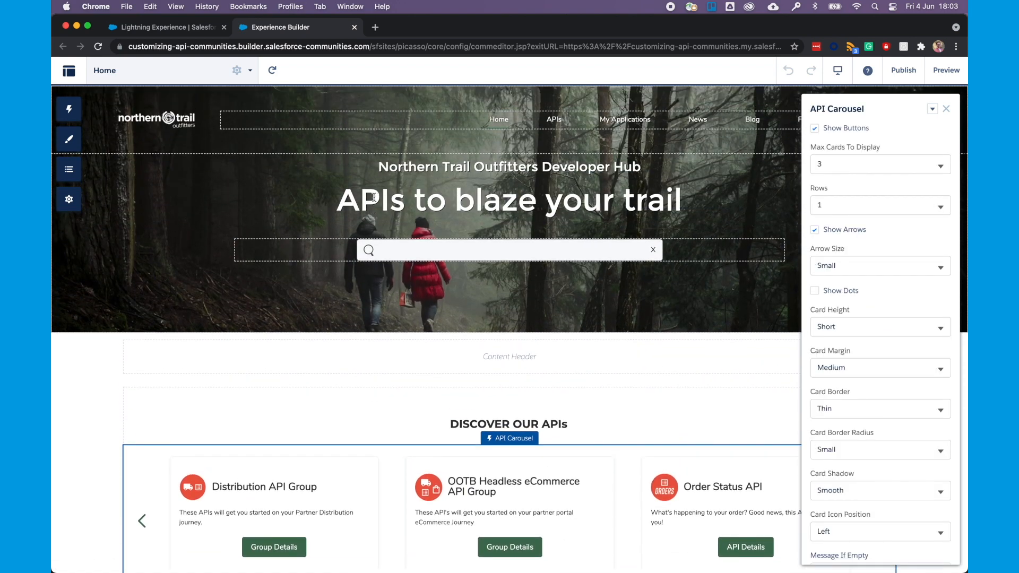
Open the theme settings and examine the themes available for the site, keeping the active API Community theme
left_click(74, 145)
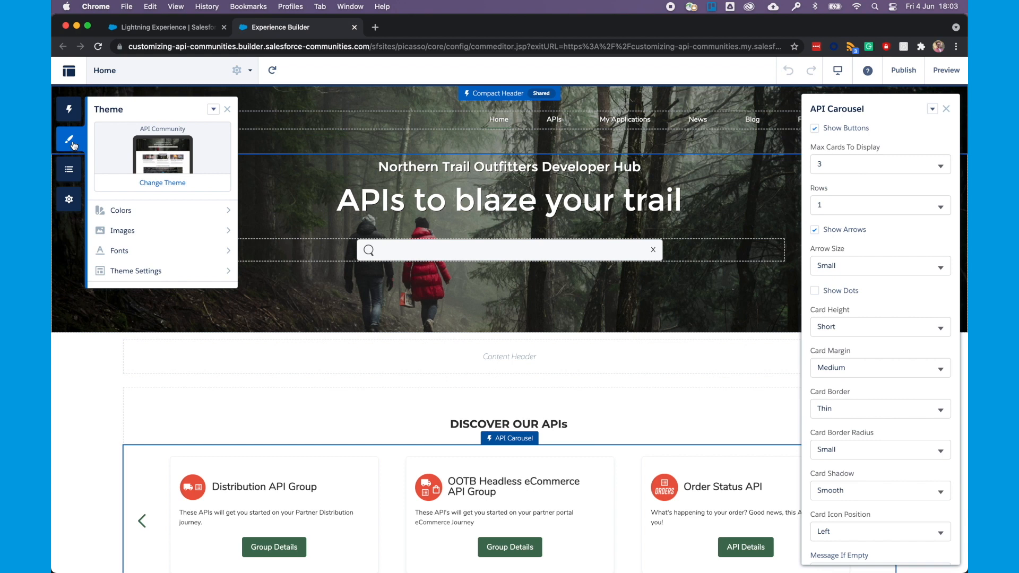
left_click(163, 186)
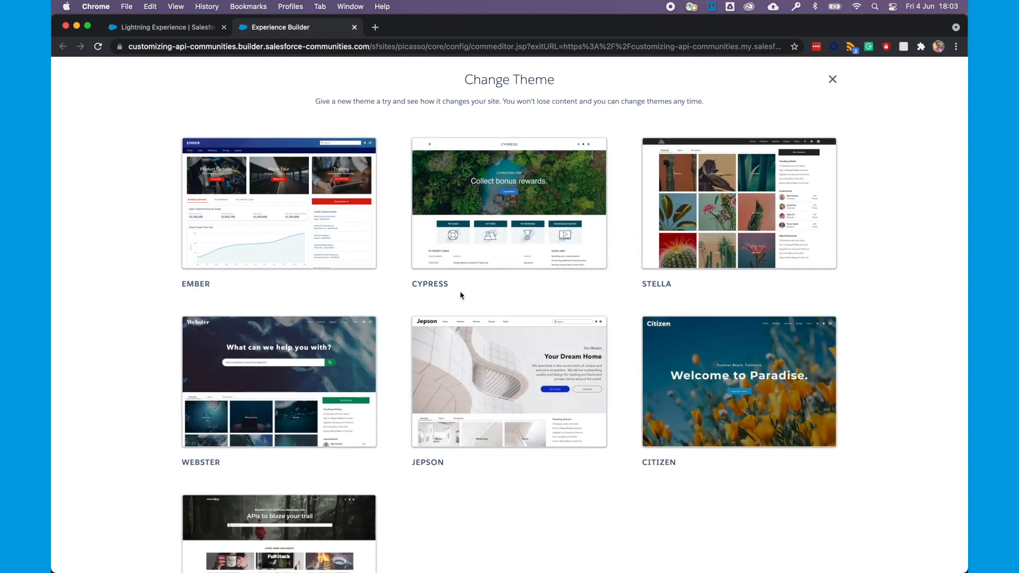
scroll(537, 433, "down", 3)
scroll(538, 449, "up", 3)
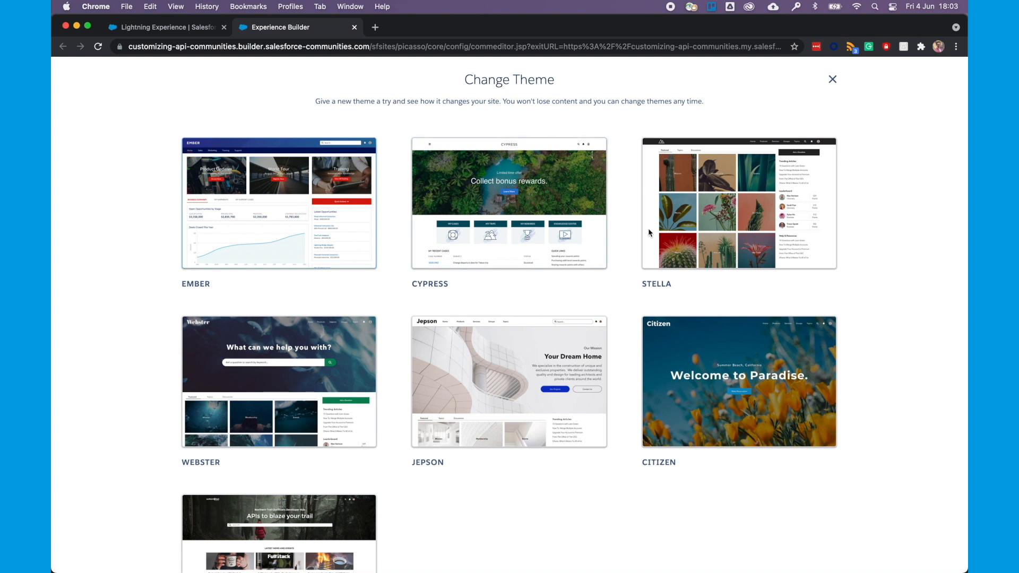
scroll(482, 366, "down", 1)
scroll(482, 366, "down", 1)
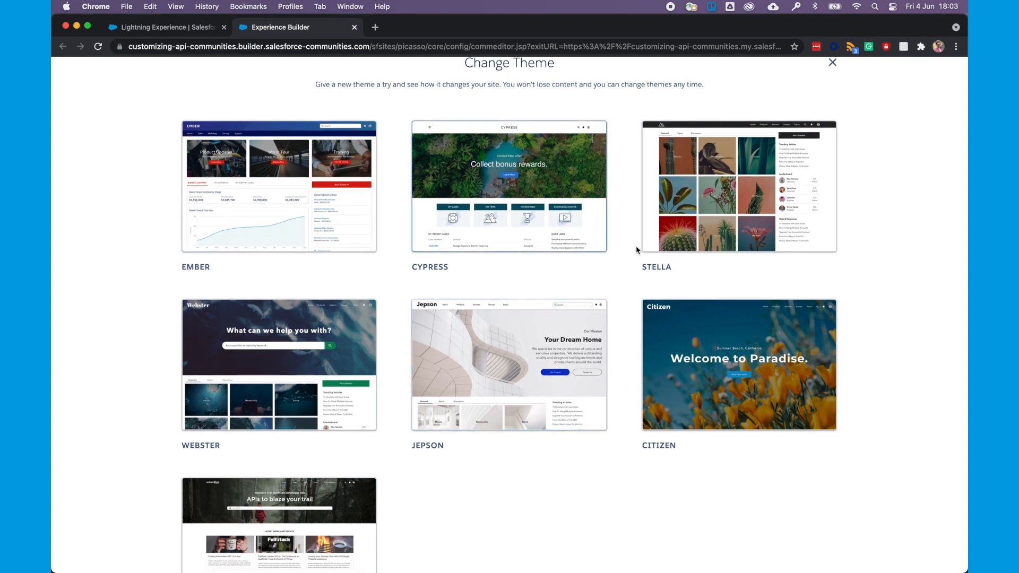
scroll(284, 470, "down", 3)
scroll(284, 469, "down", 2)
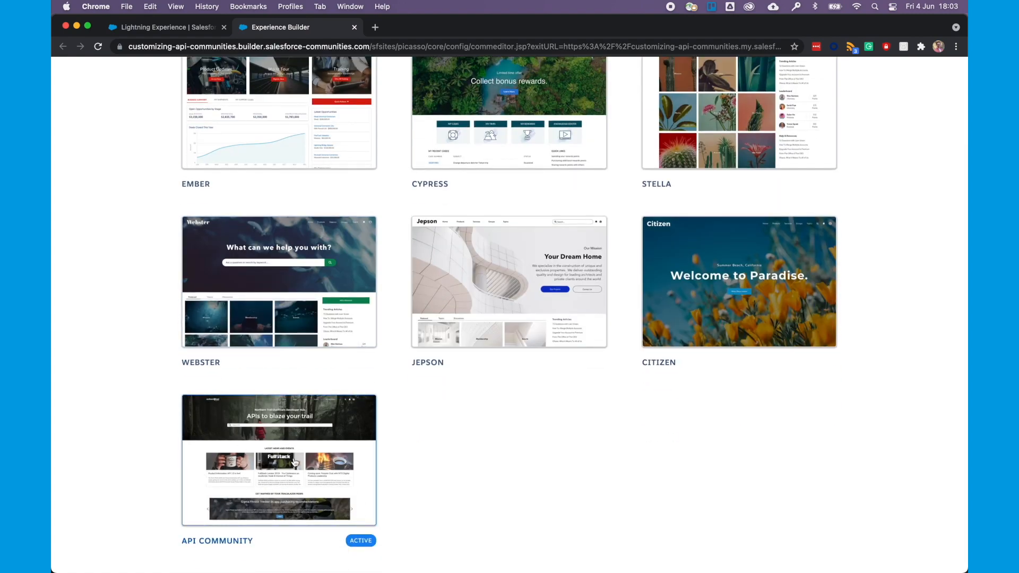
scroll(272, 491, "up", 5)
left_click(833, 78)
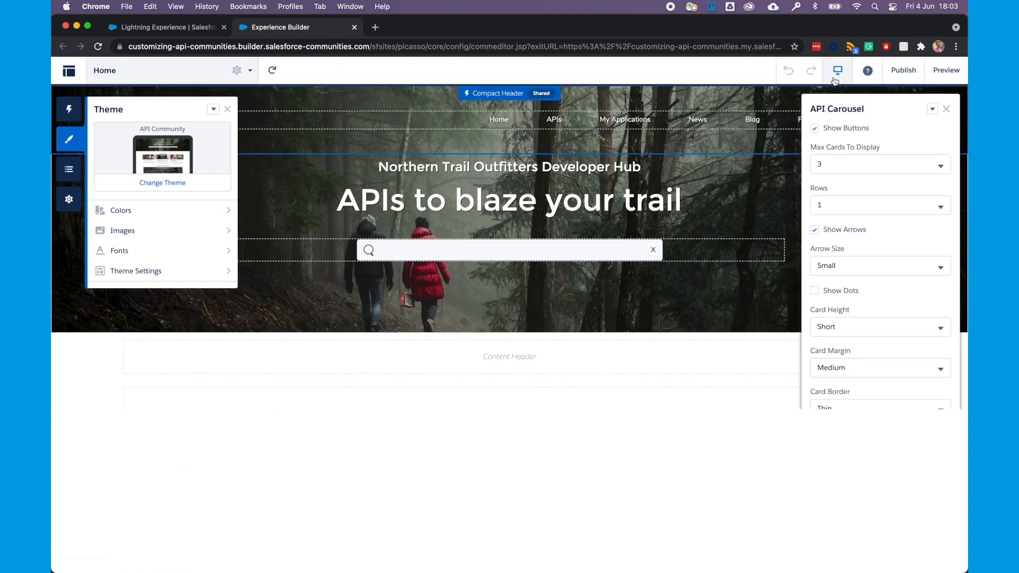
Set the theme's Action Color to rgb(231, 91, 73)
left_click(157, 211)
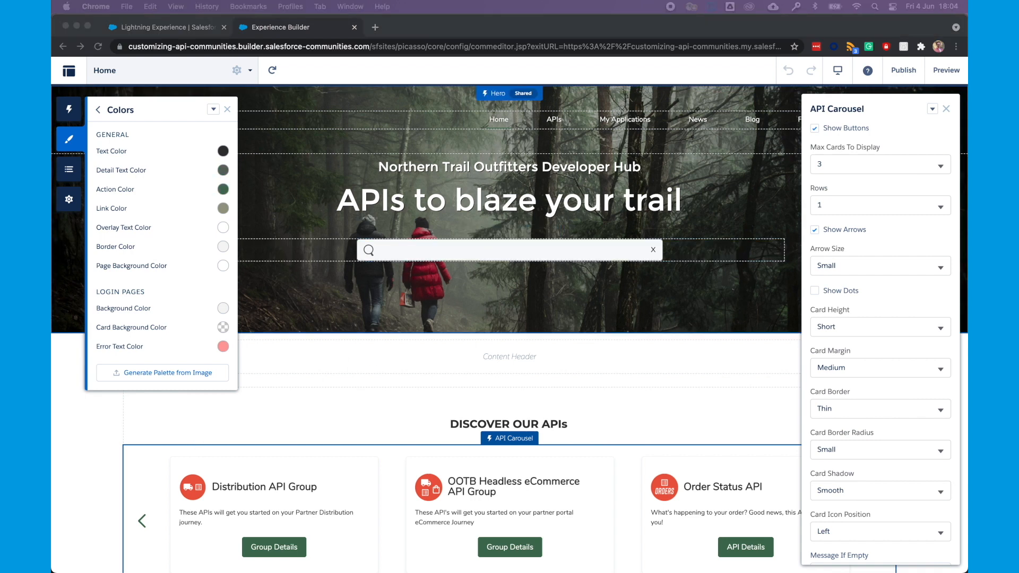
left_click(222, 191)
left_click_drag(189, 305, 130, 299)
type("rgb(231, 91, 73)")
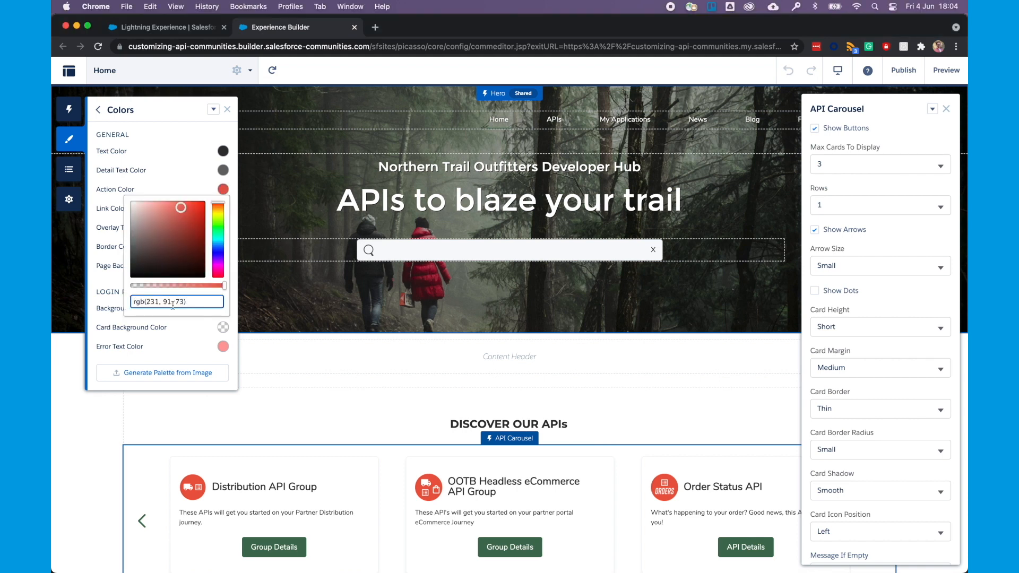
left_click(175, 176)
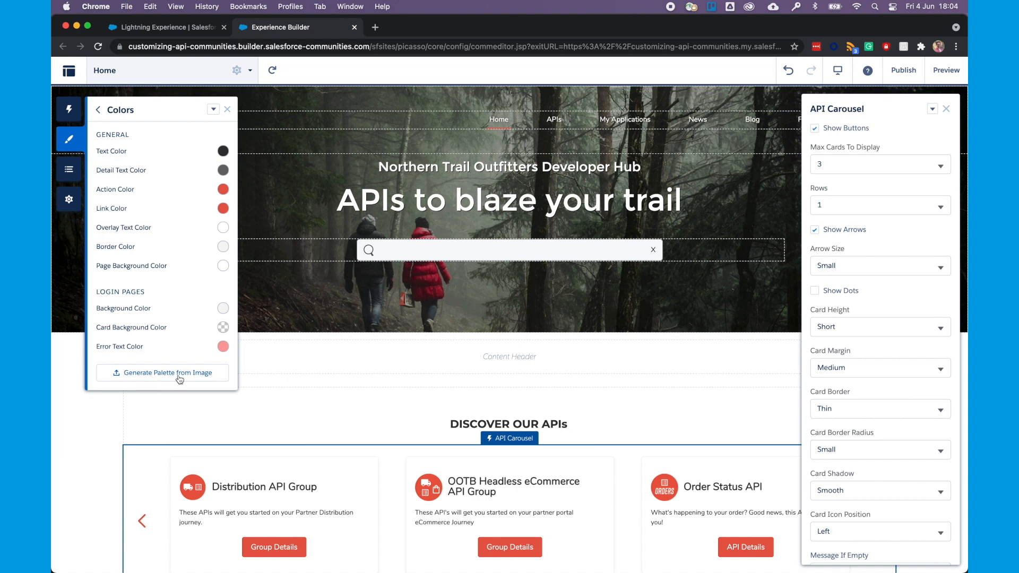
Upload Header_Logo_Orange_250_125.png from the acm-ootb-demo folder as the theme's company logo
left_click(99, 112)
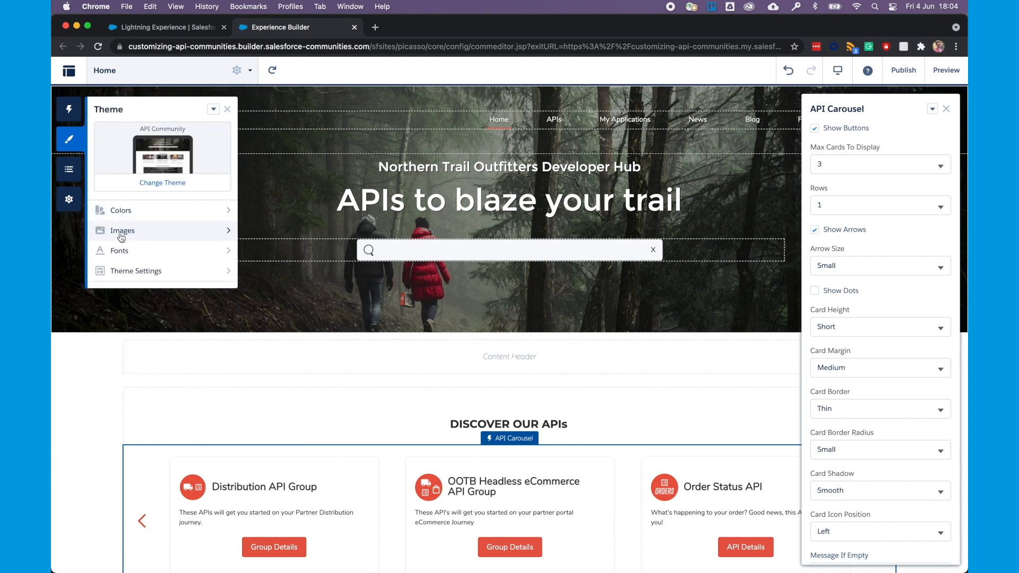
left_click(120, 233)
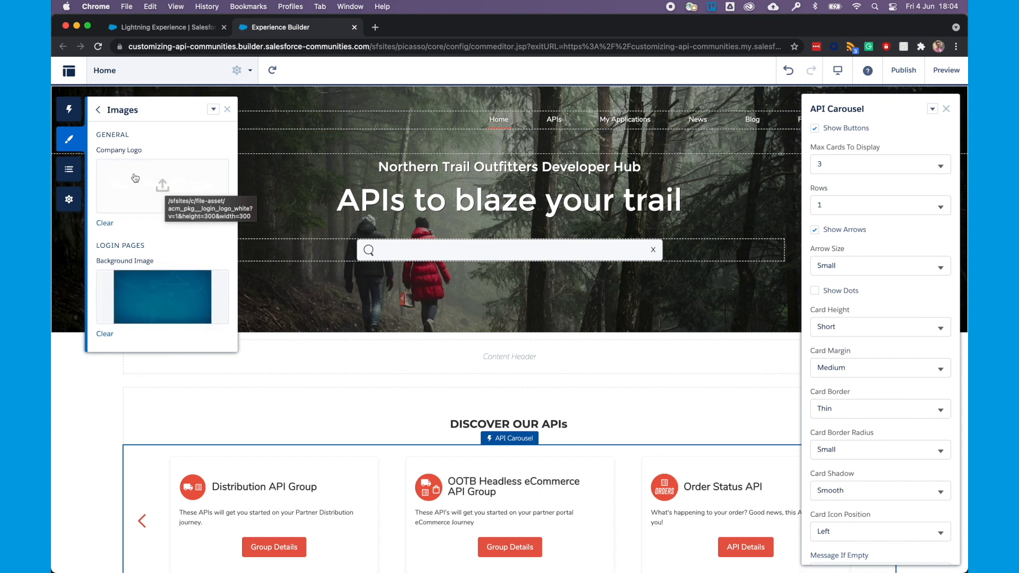
left_click(157, 181)
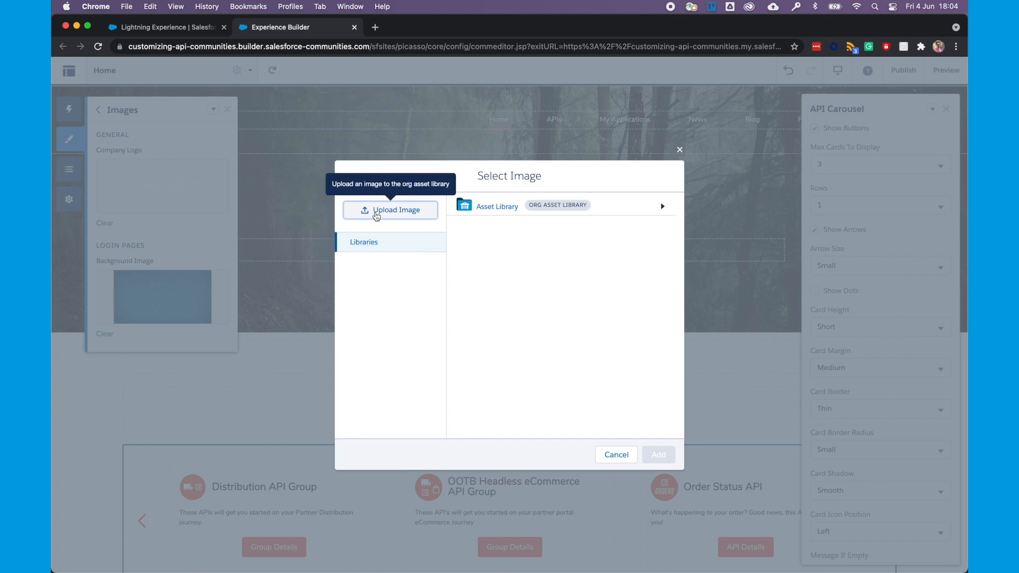
left_click(375, 214)
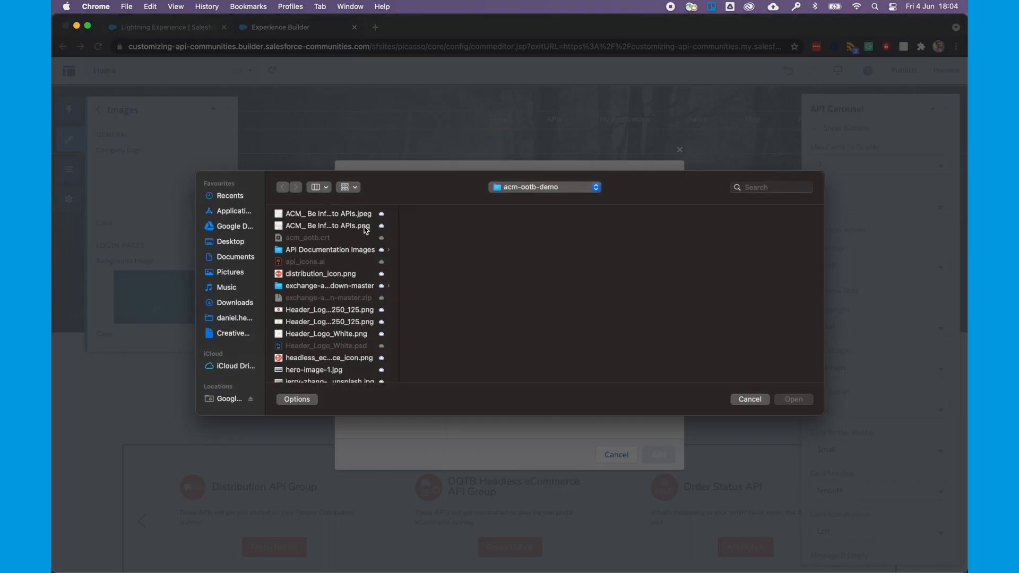
left_click(314, 312)
scroll(318, 316, "down", 3)
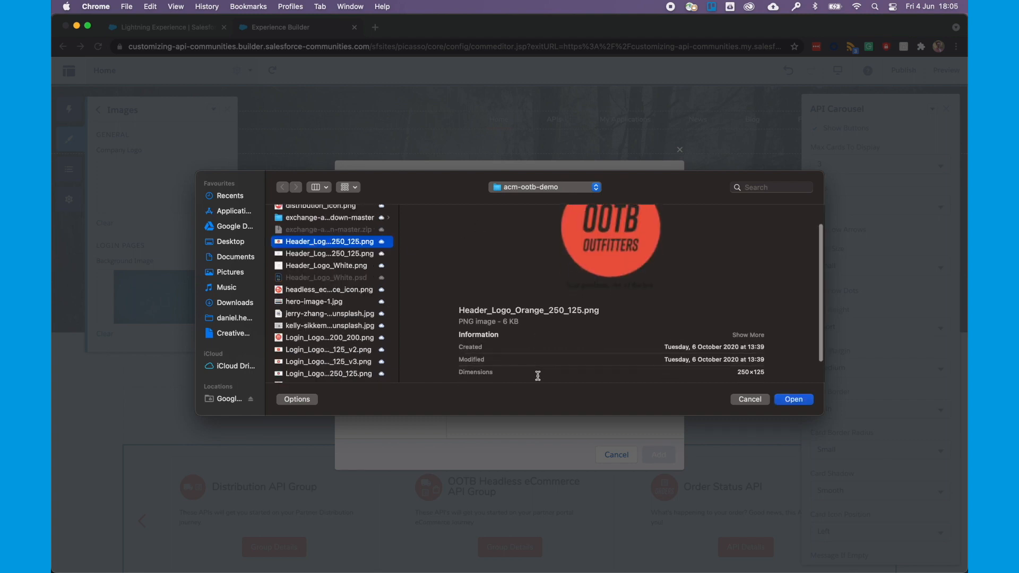
double_click(741, 373)
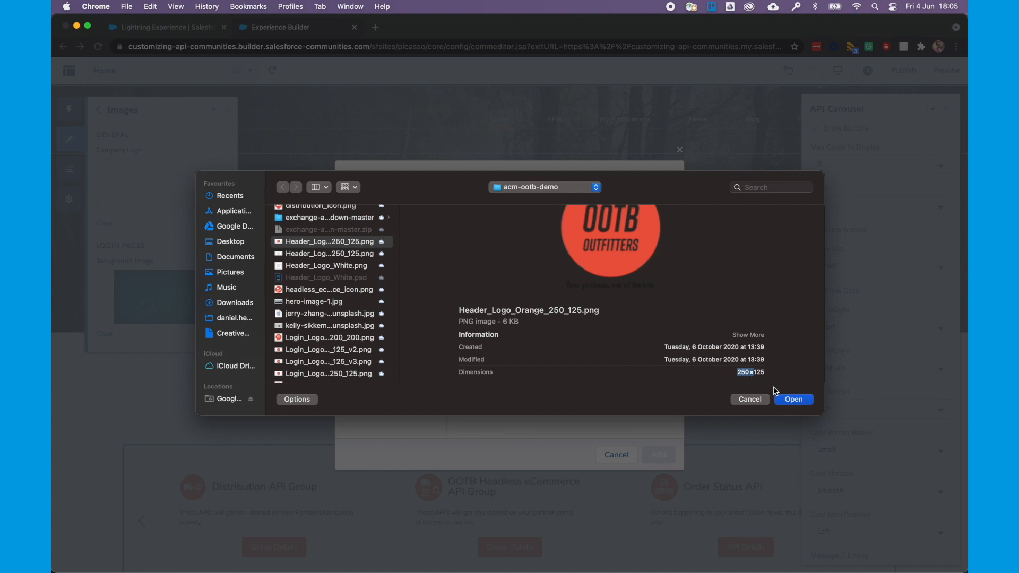
left_click(791, 404)
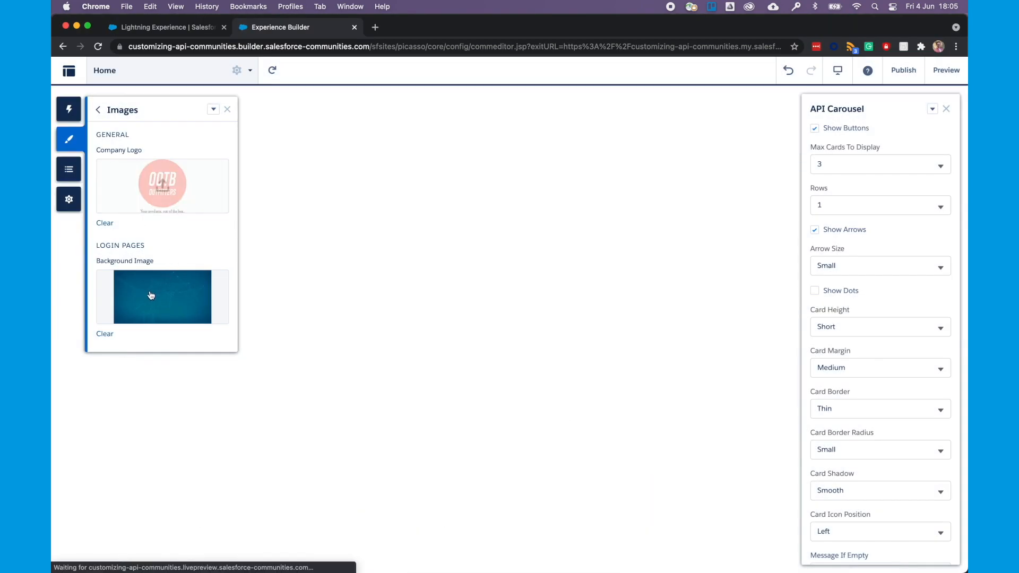
Upload hero-image-1.jpg from the acm-ootb-demo folder as the background image of the login pages
left_click(158, 295)
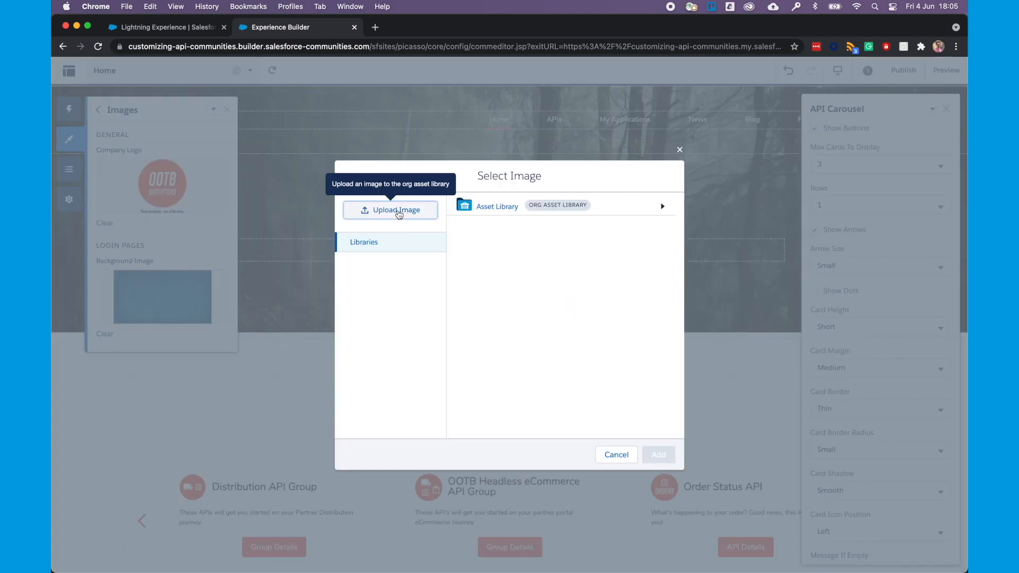
left_click(398, 214)
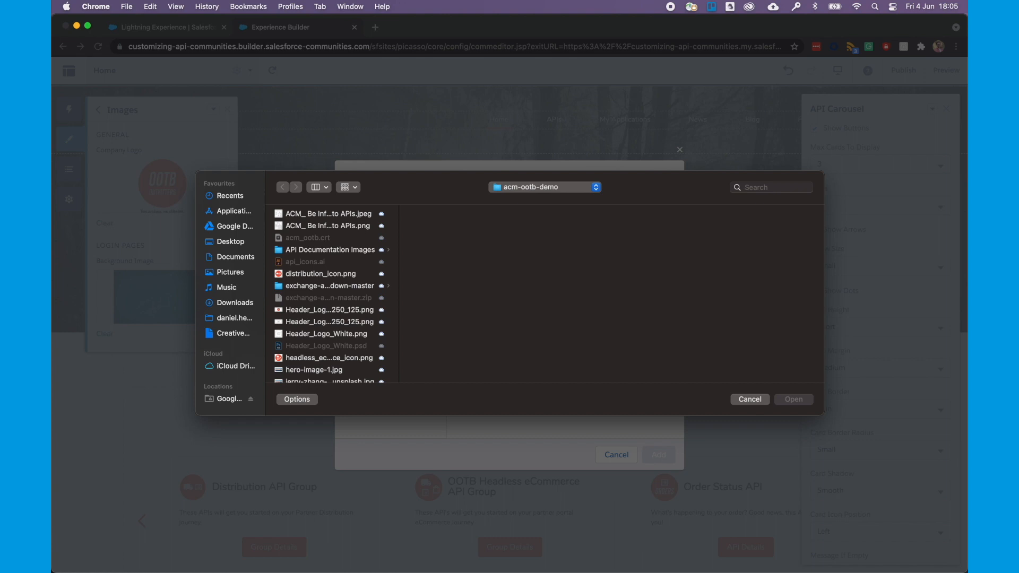
scroll(318, 318, "down", 3)
left_click(303, 302)
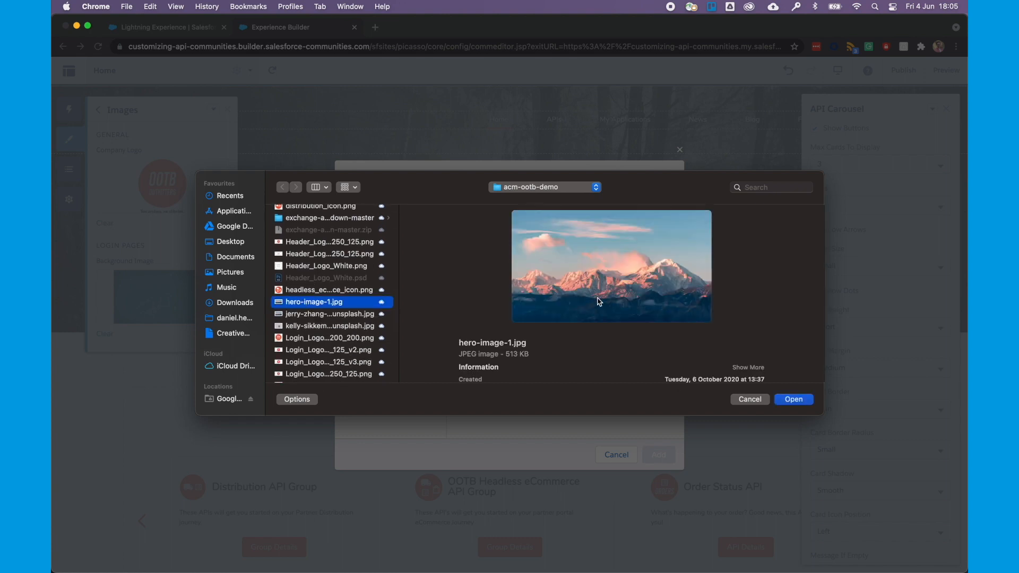
left_click(793, 401)
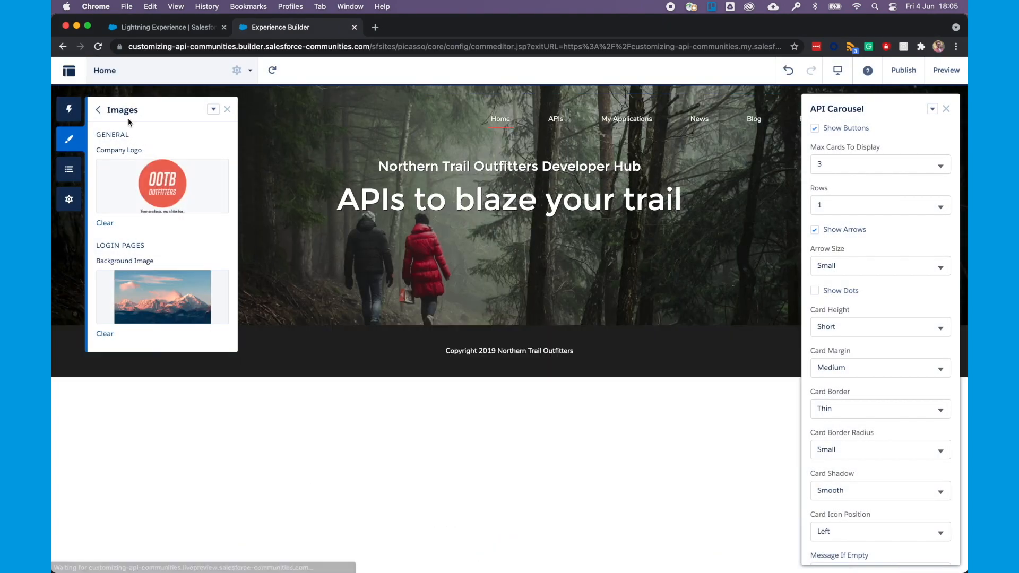
Open the theme's font settings and look at the Primary Font choices and the custom font option
left_click(99, 110)
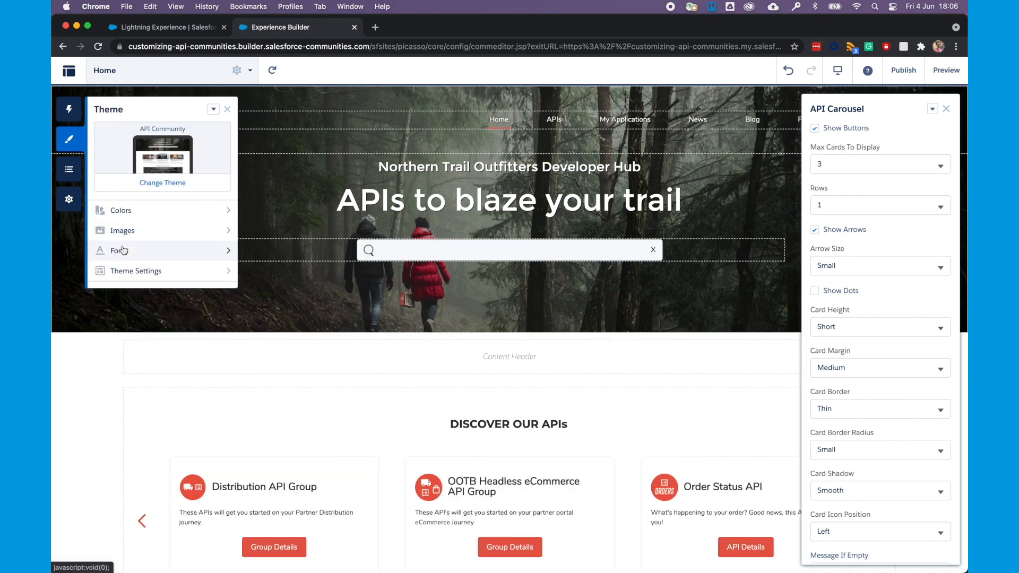
left_click(126, 247)
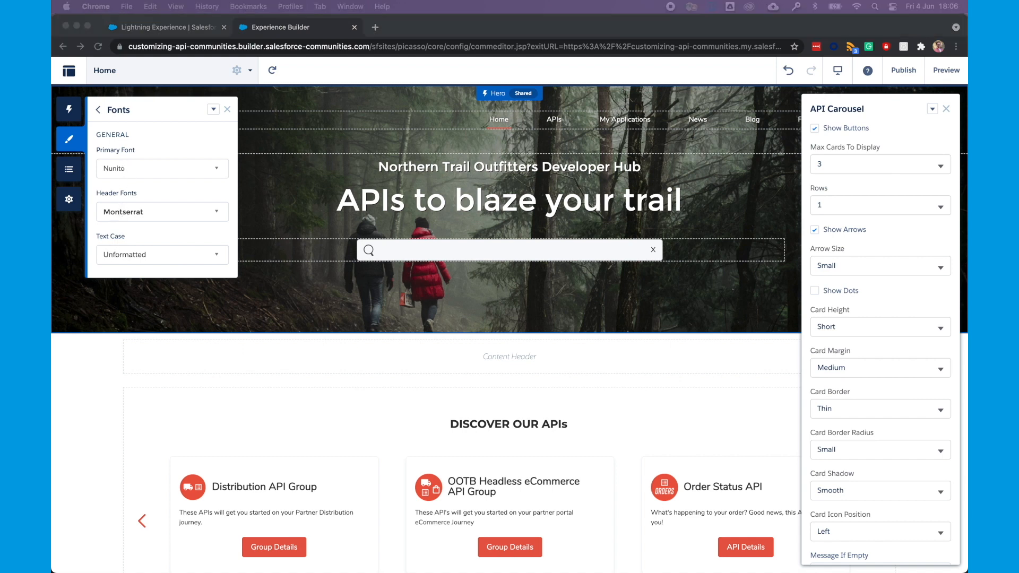
left_click(117, 168)
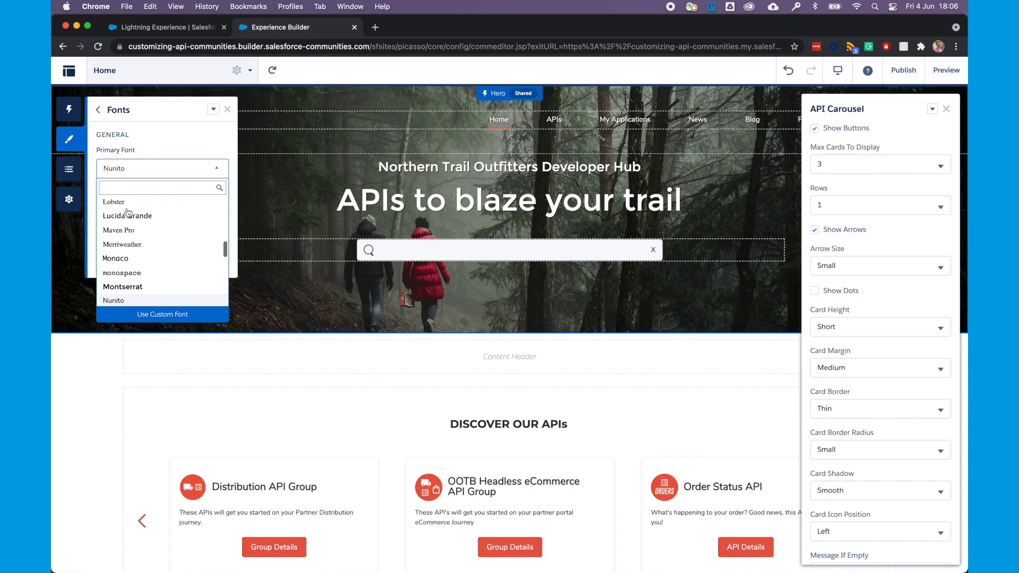
scroll(127, 276, "down", 3)
left_click(154, 317)
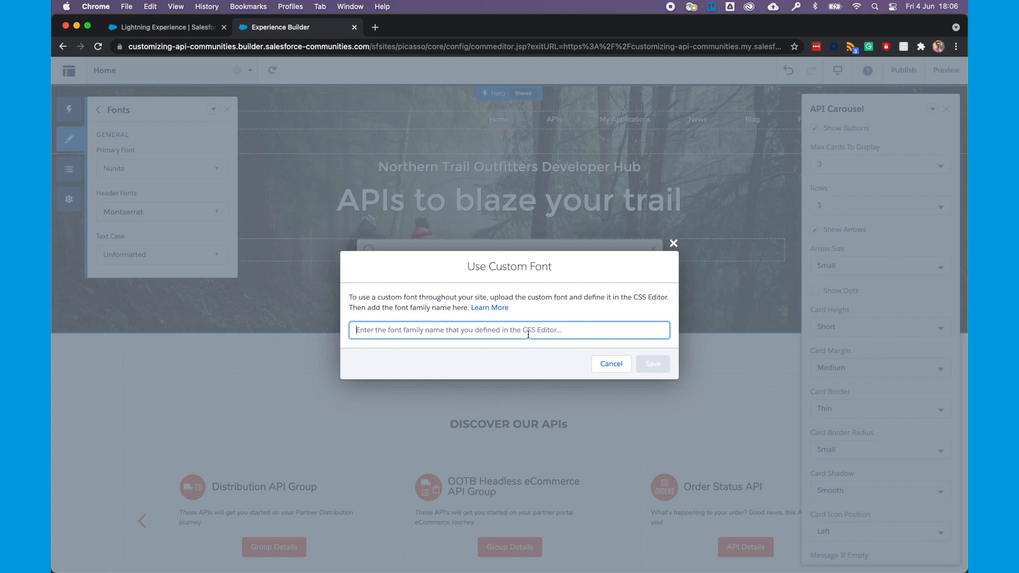
left_click(611, 363)
Set the theme's header font to Roboto Condensed and its text case to Capitalize
left_click(154, 212)
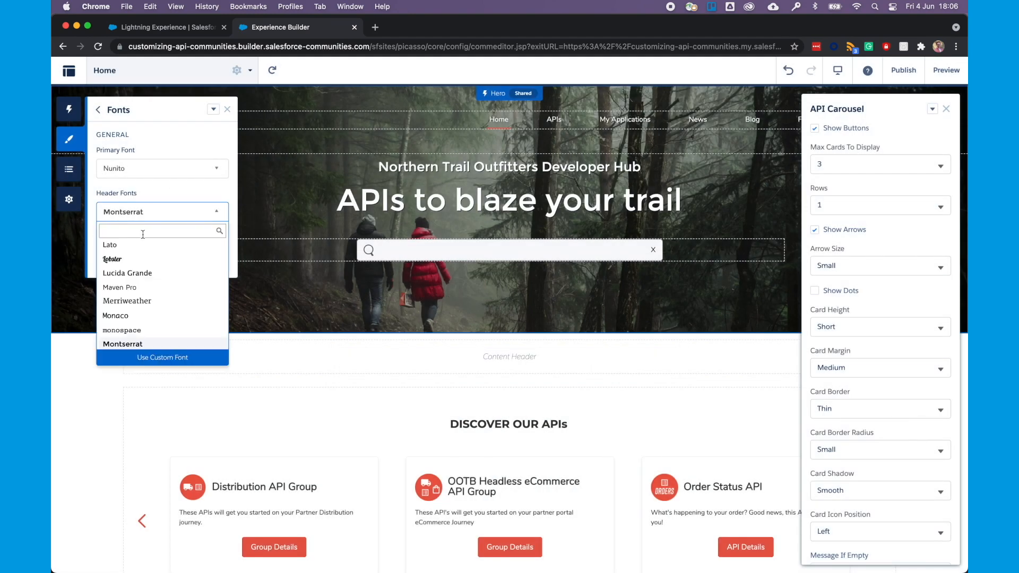
type("roboto")
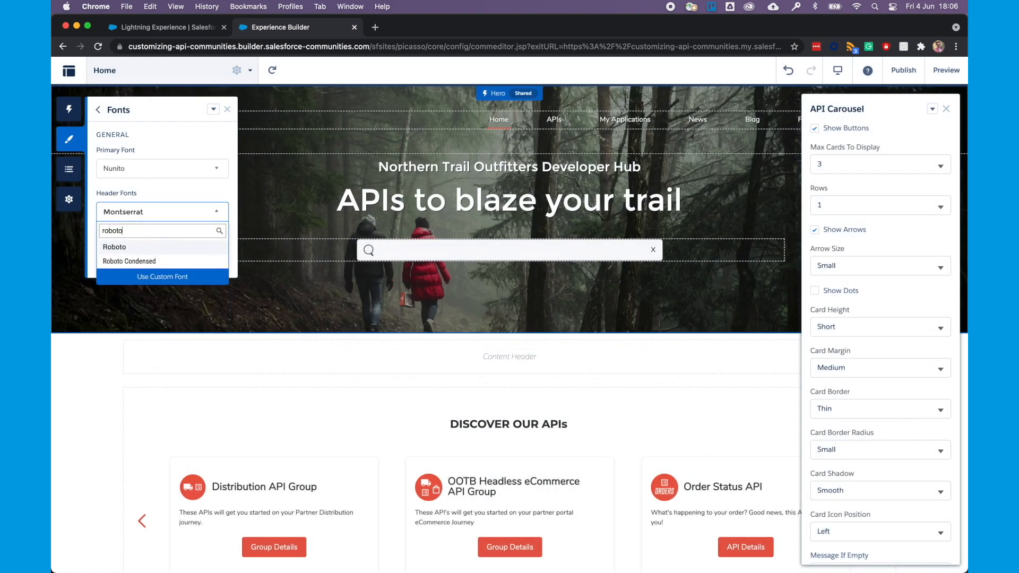
left_click(132, 262)
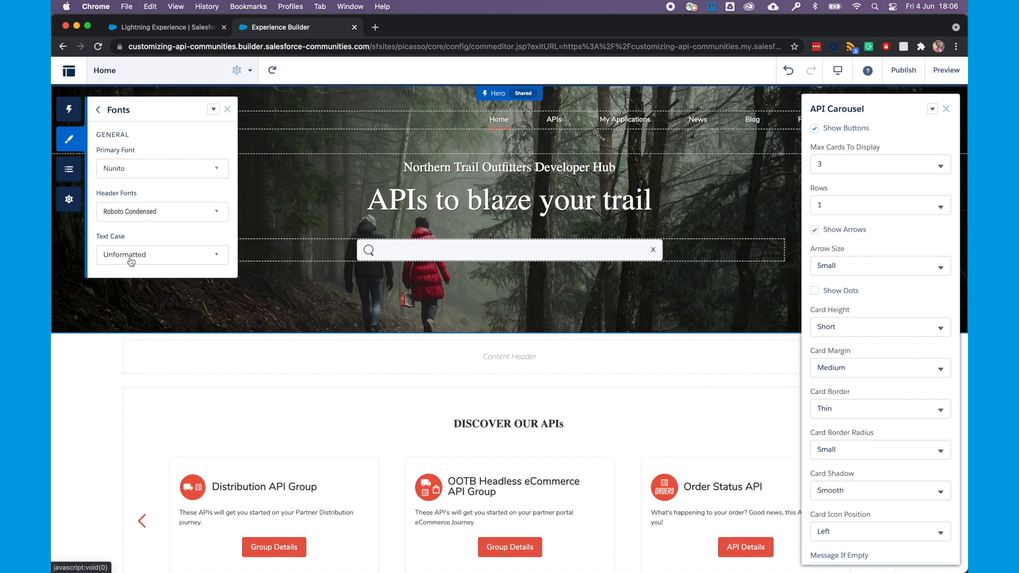
left_click(131, 259)
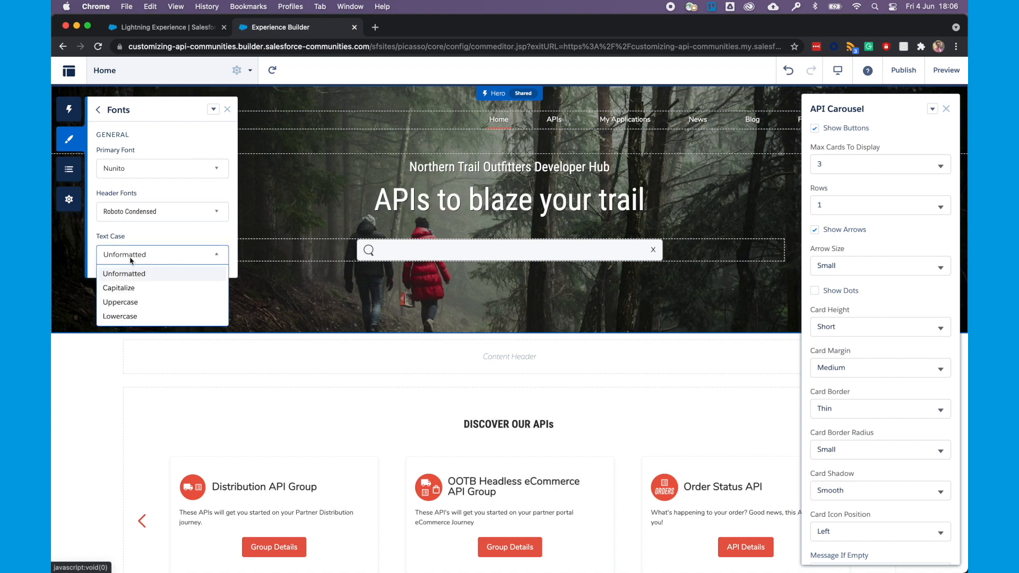
left_click(135, 289)
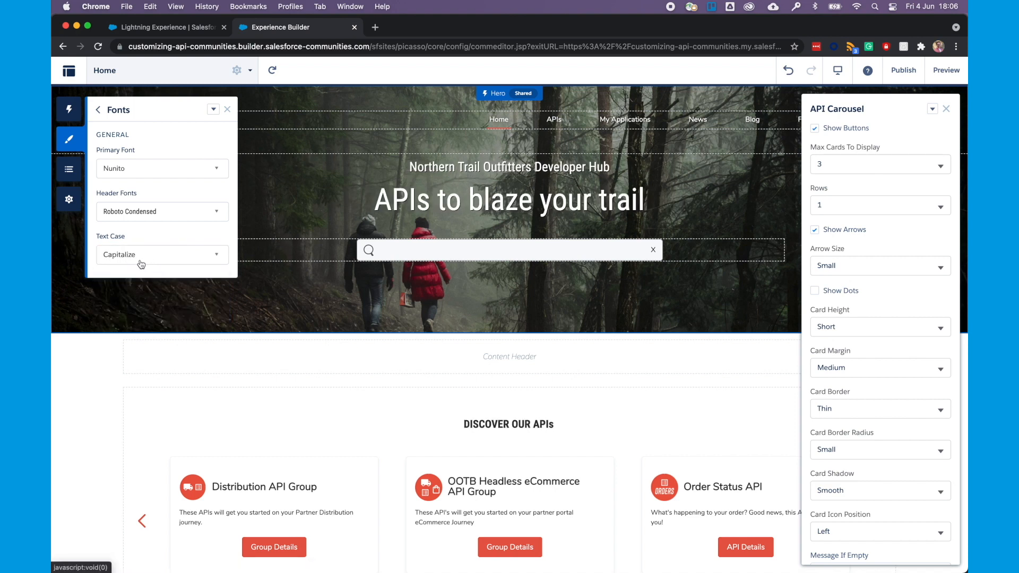
Try the Uppercase and Lowercase text cases for the header fonts and settle on Unformatted
left_click(139, 261)
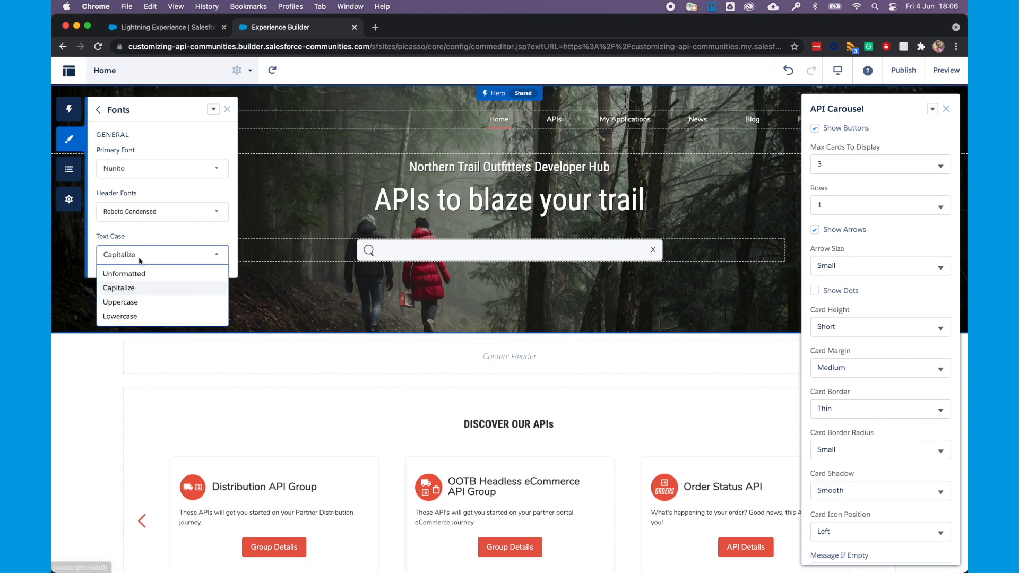
left_click(124, 302)
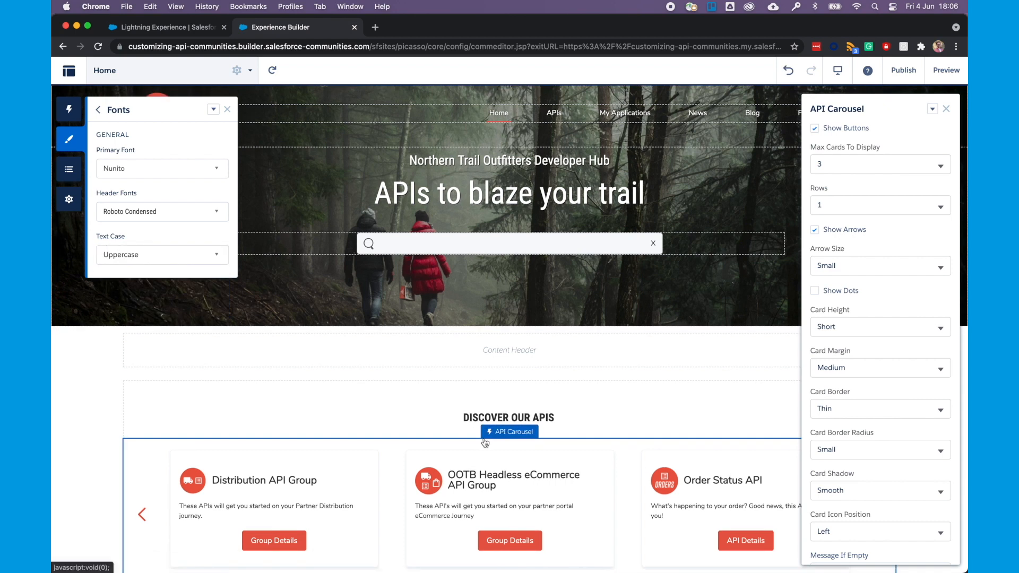
left_click(159, 254)
left_click(124, 317)
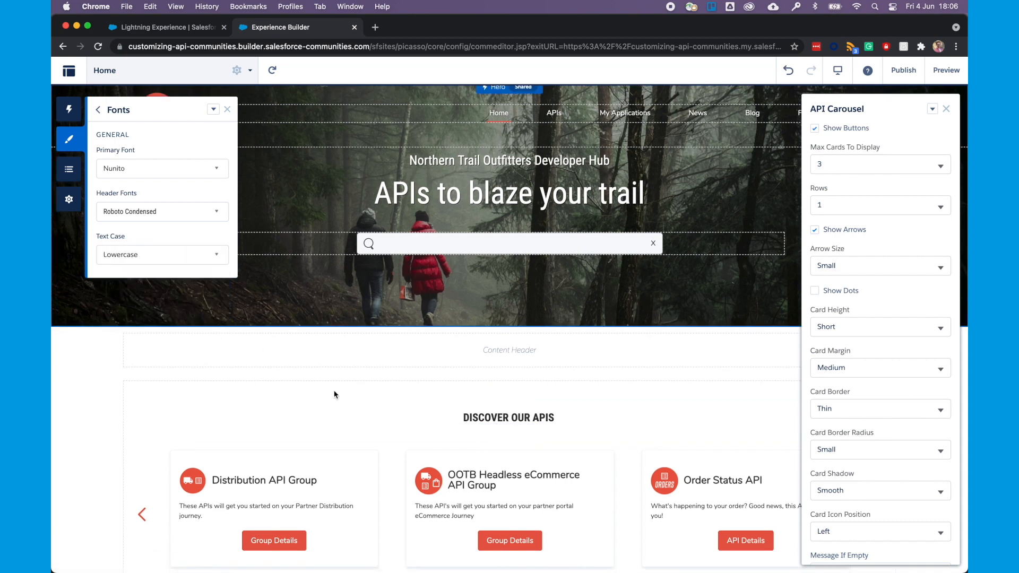
left_click(138, 255)
left_click(123, 273)
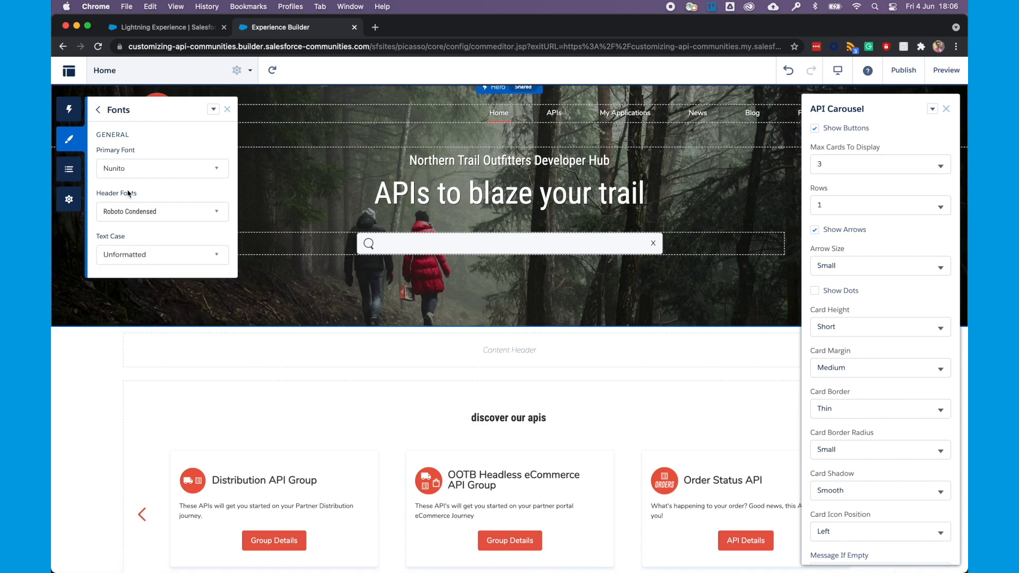
In the theme's general settings, try hiding the header and the hero, restoring each one
left_click(98, 110)
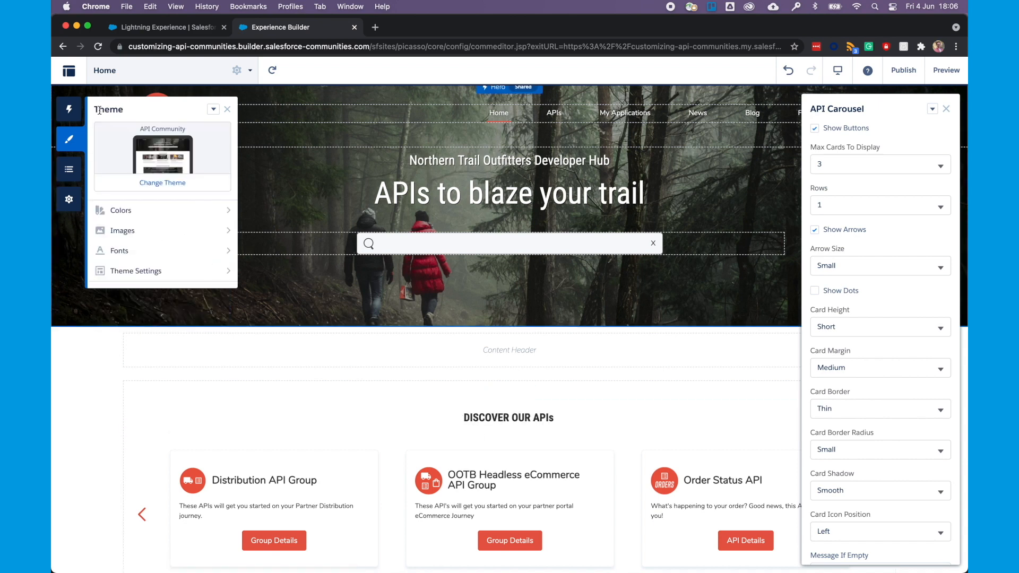
left_click(147, 281)
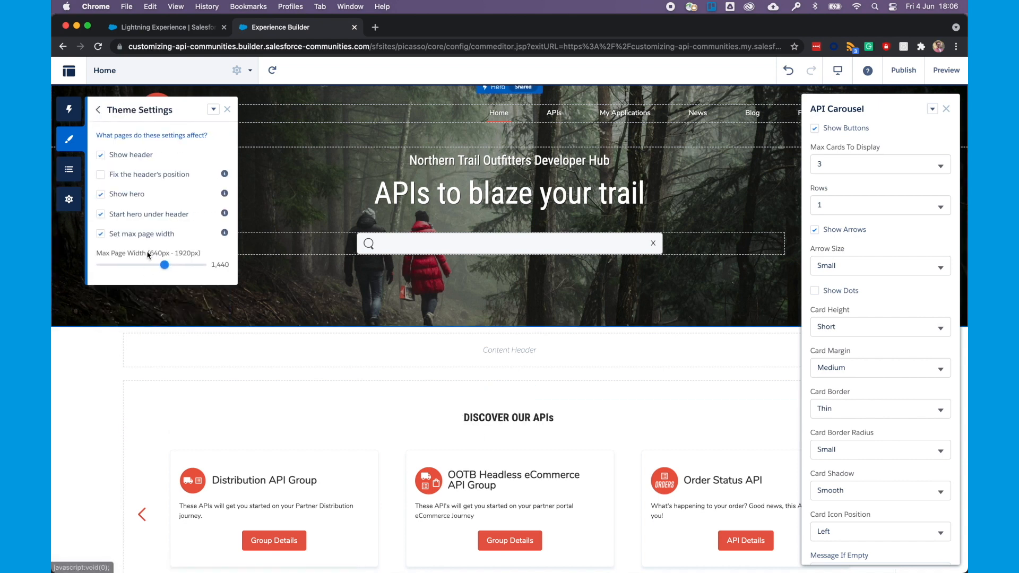
left_click(101, 155)
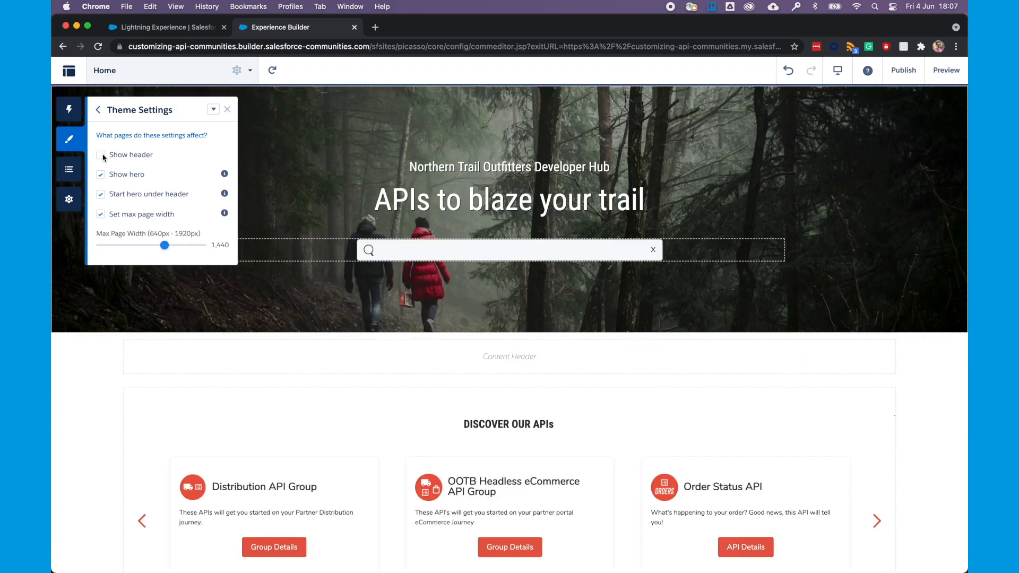
left_click(100, 155)
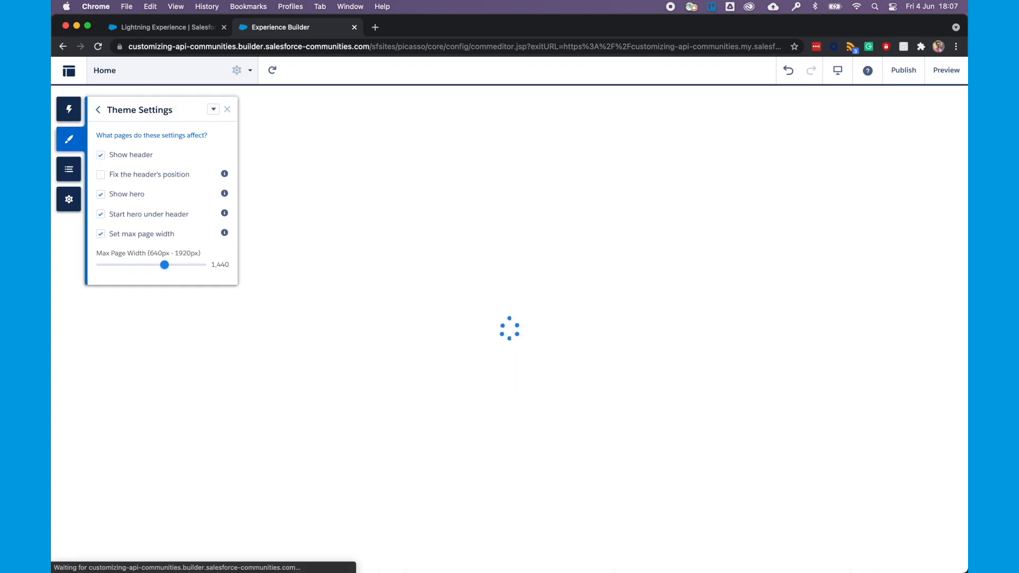
left_click(101, 194)
left_click(101, 194)
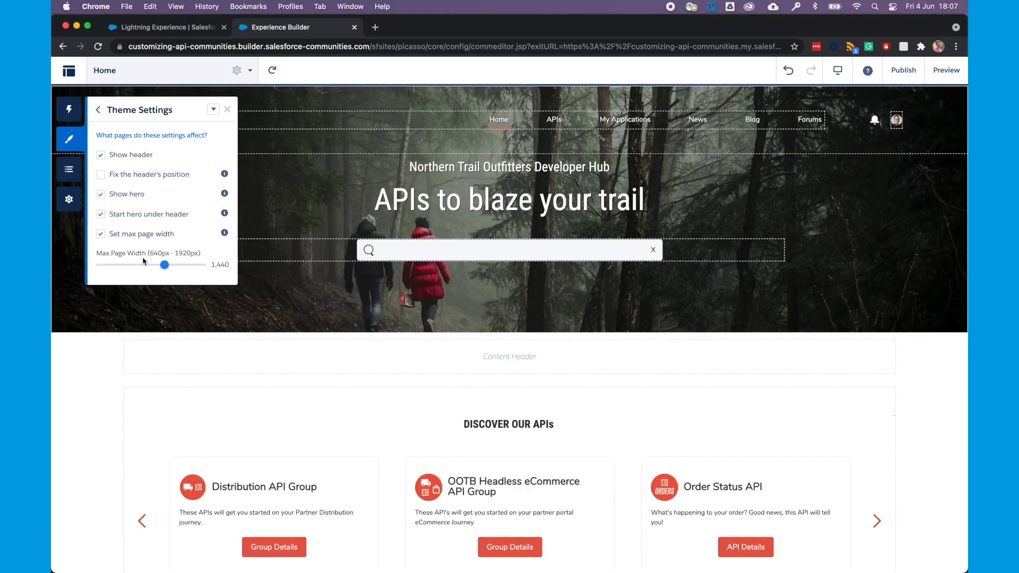
left_click(97, 110)
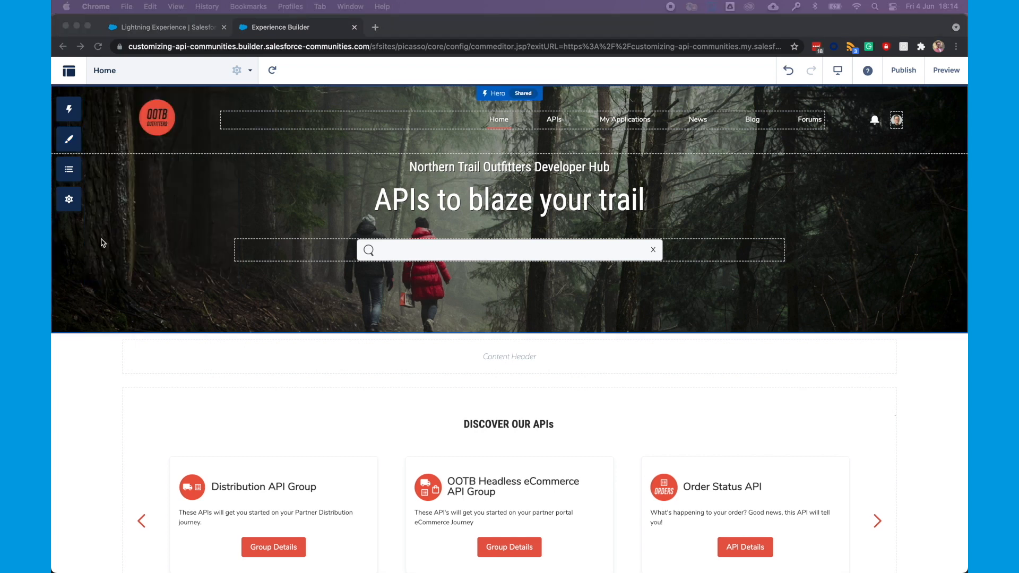
Open the theme's custom CSS editor, agreeing to use CSS overrides
left_click(391, 200)
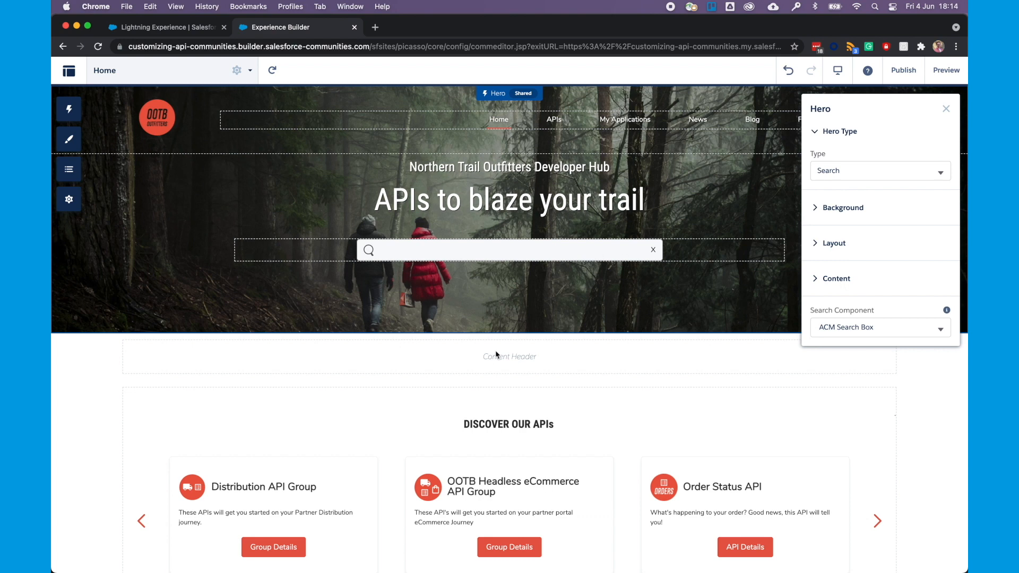
left_click(471, 426)
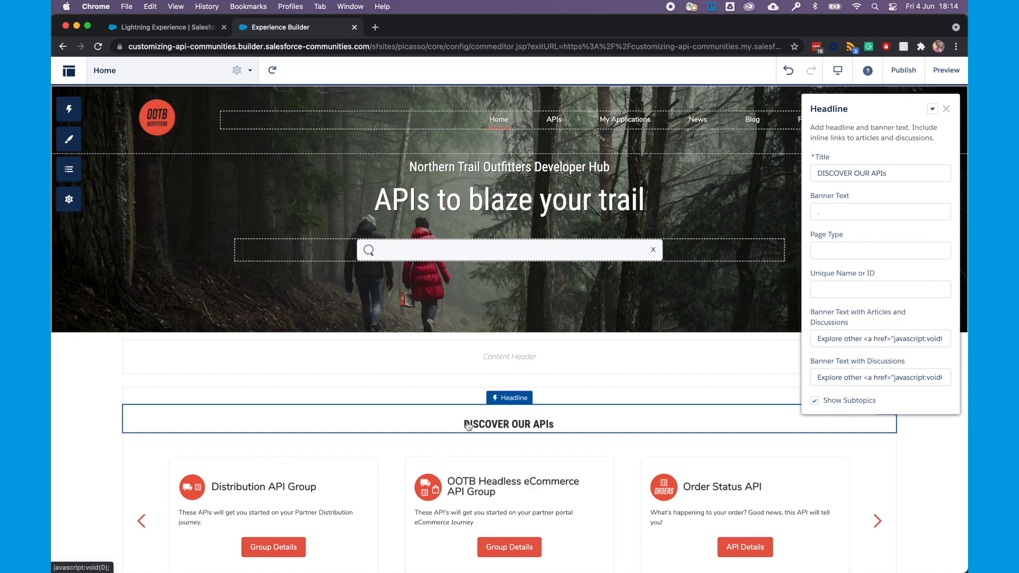
left_click(79, 143)
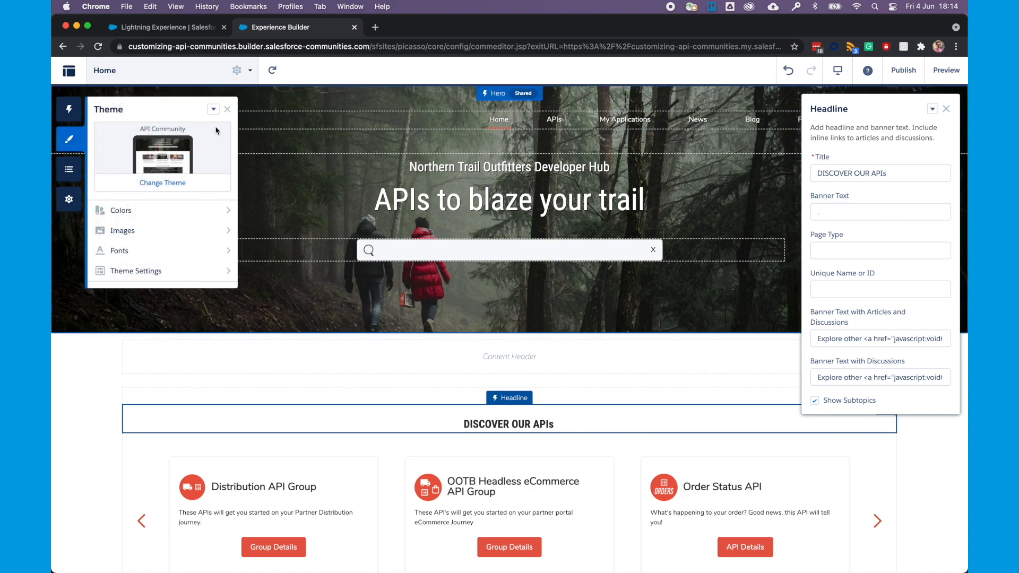
left_click(213, 109)
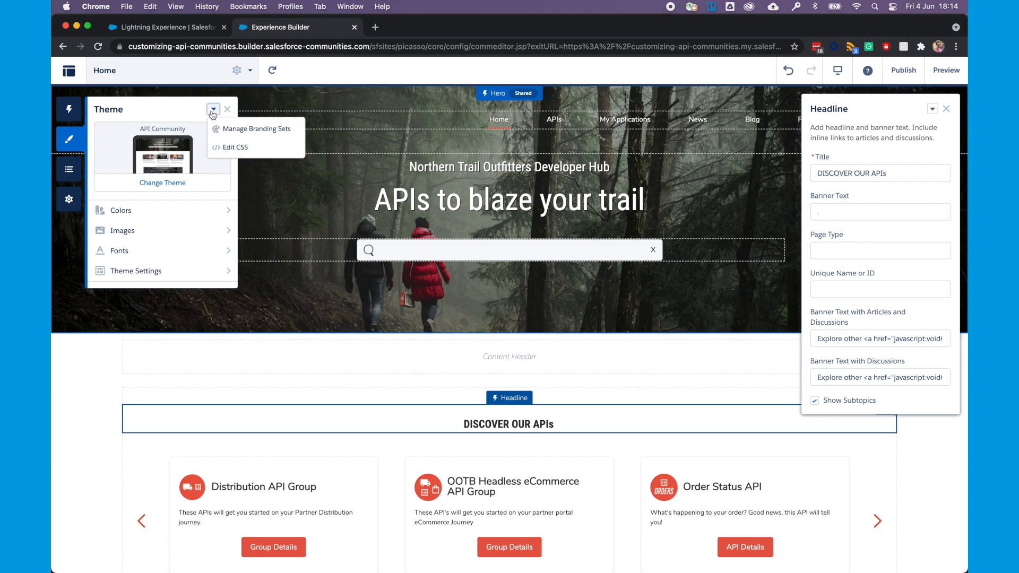
left_click(223, 148)
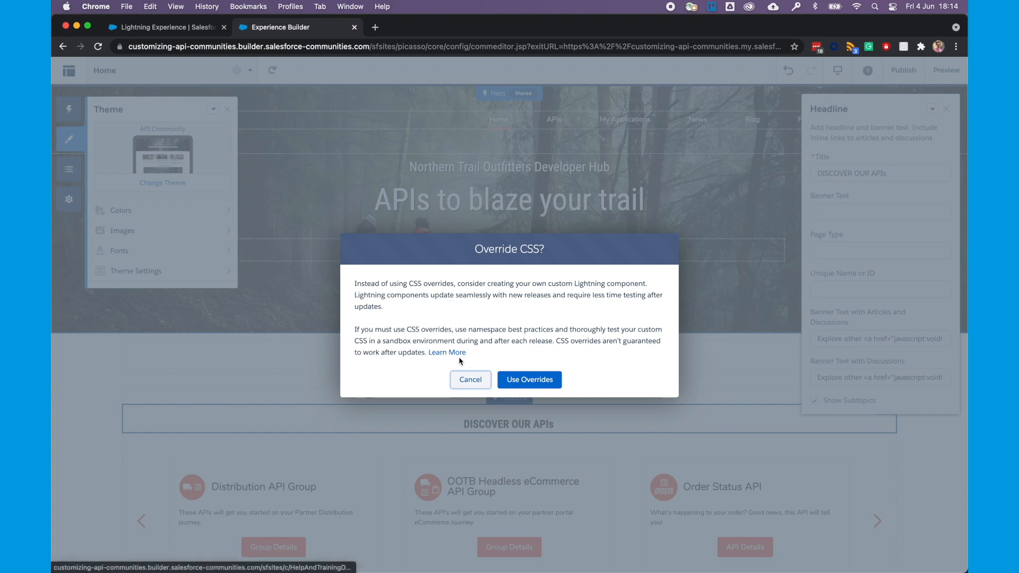
left_click(519, 386)
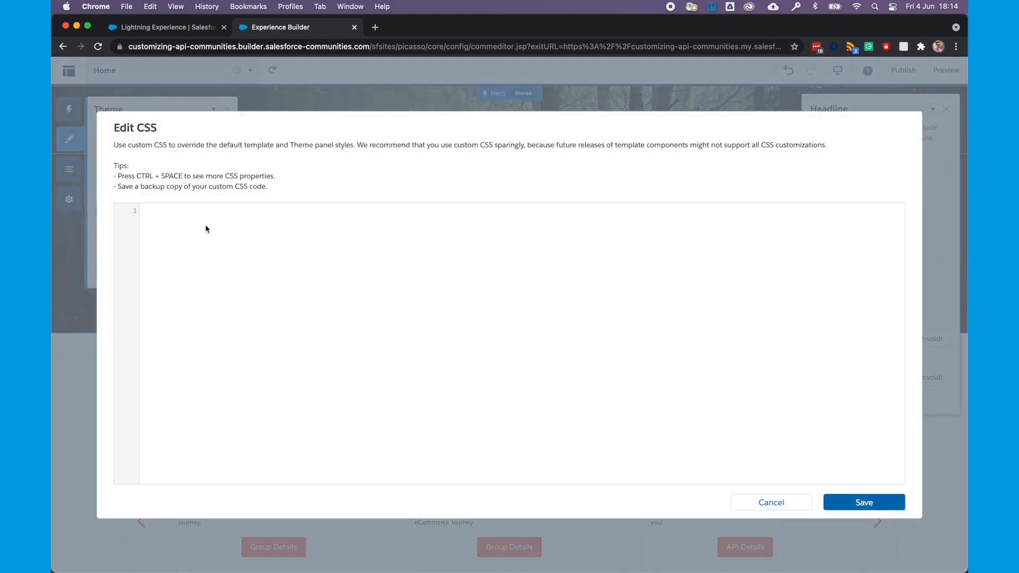
Open the live OOTB Outfitters community and inspect the HTML element of the "APIs to blaze your trail" hero title
left_click(159, 27)
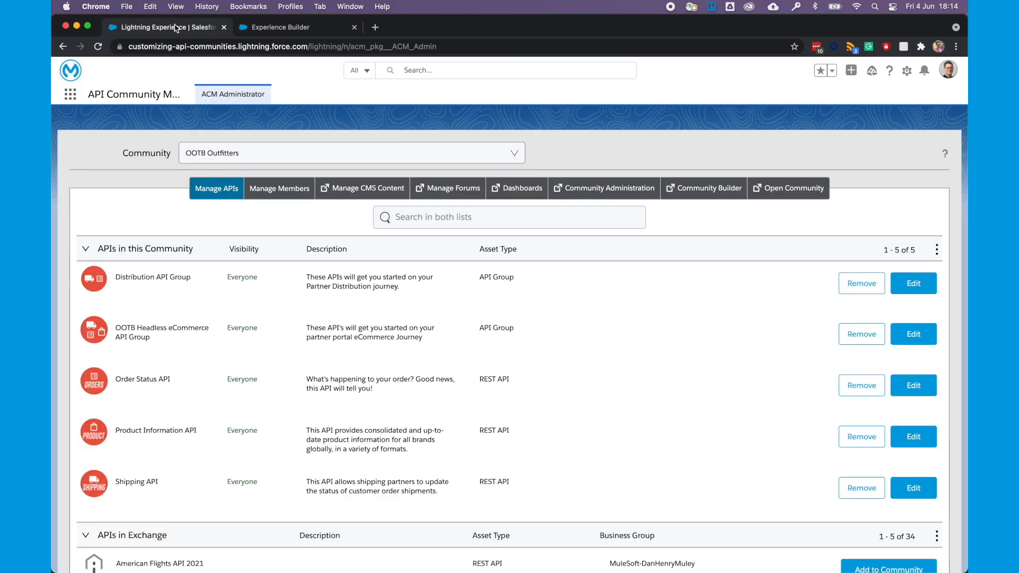
left_click(774, 191)
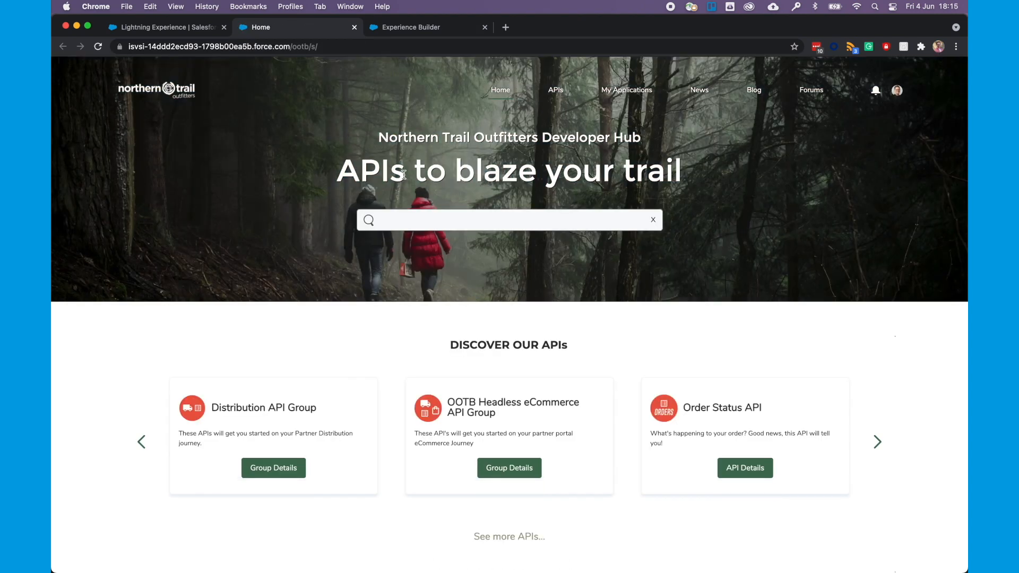
right_click(404, 175)
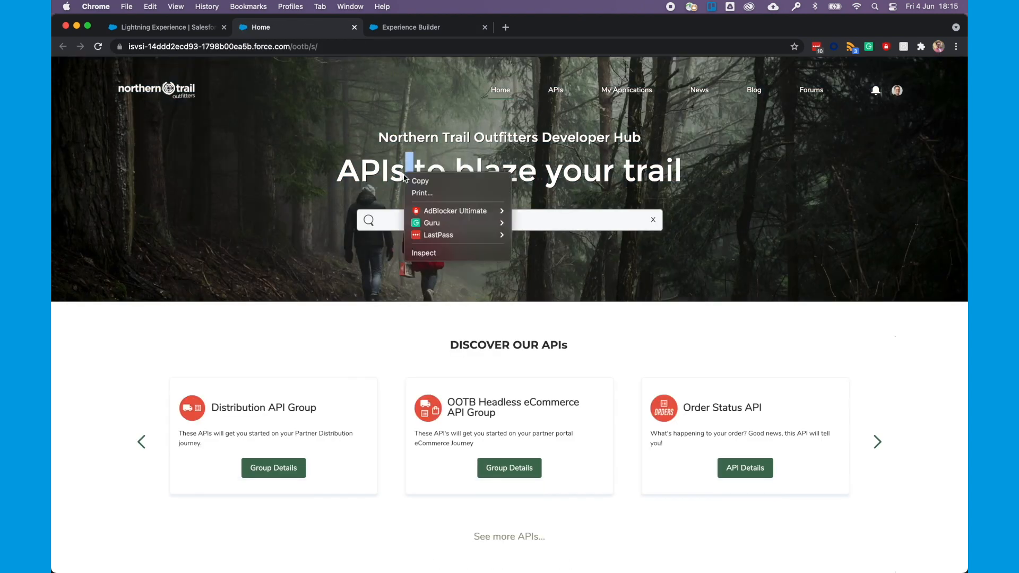
left_click(413, 254)
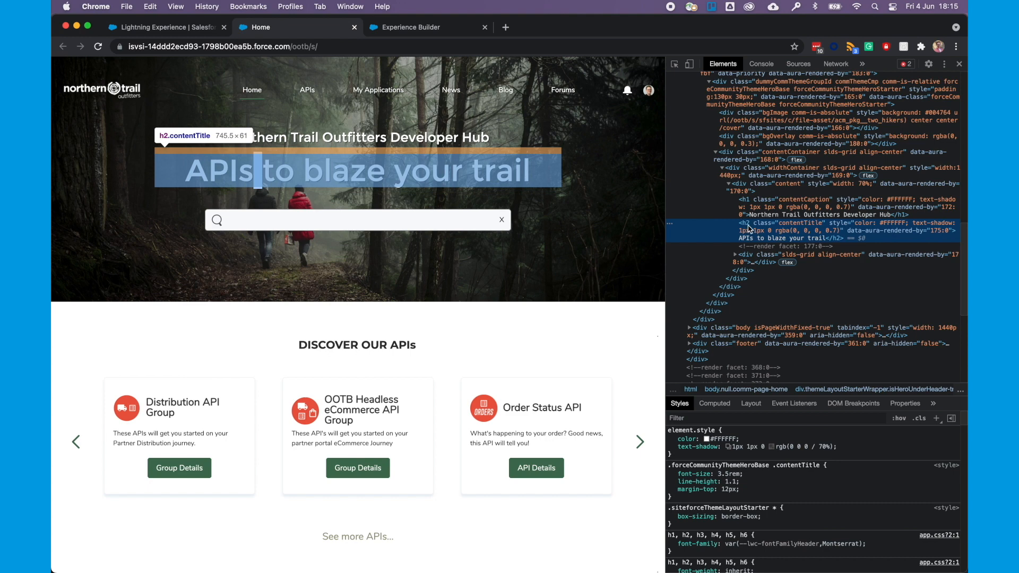
Add and save a CSS override in Experience Builder that sets font-weight: 100 !important for h2
left_click(395, 26)
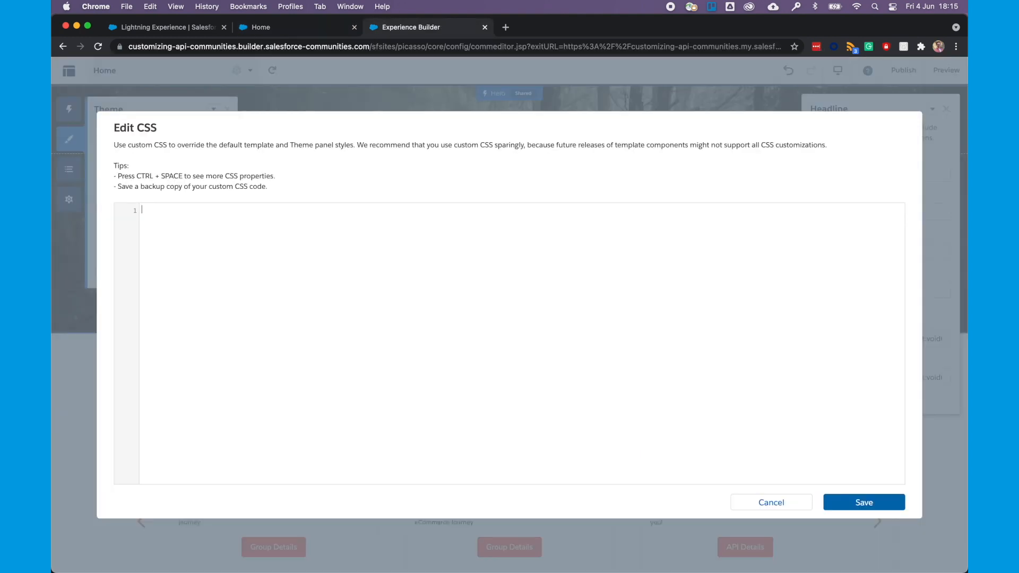
key("super+Tab")
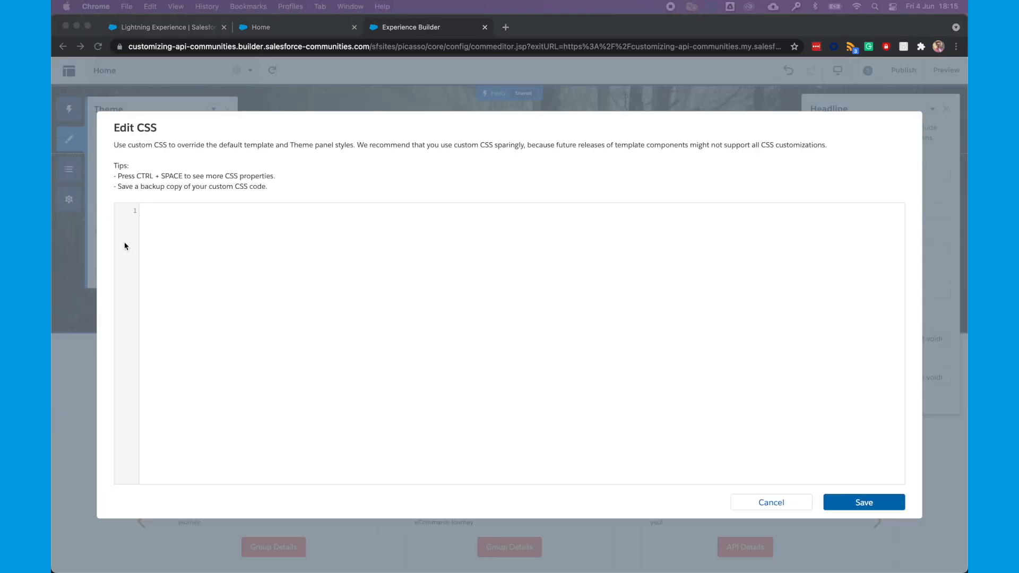
left_click(315, 256)
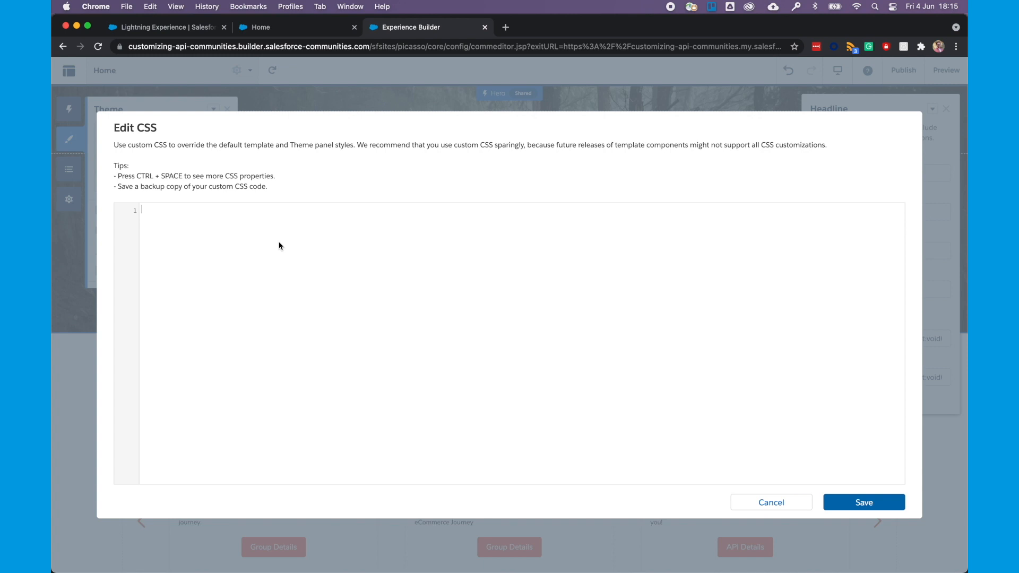
type("h2")
key("Return")
type("{")
key("Return")
type("font-weight: 11 !i")
key("BackSpace")
type("00")
left_click(864, 504)
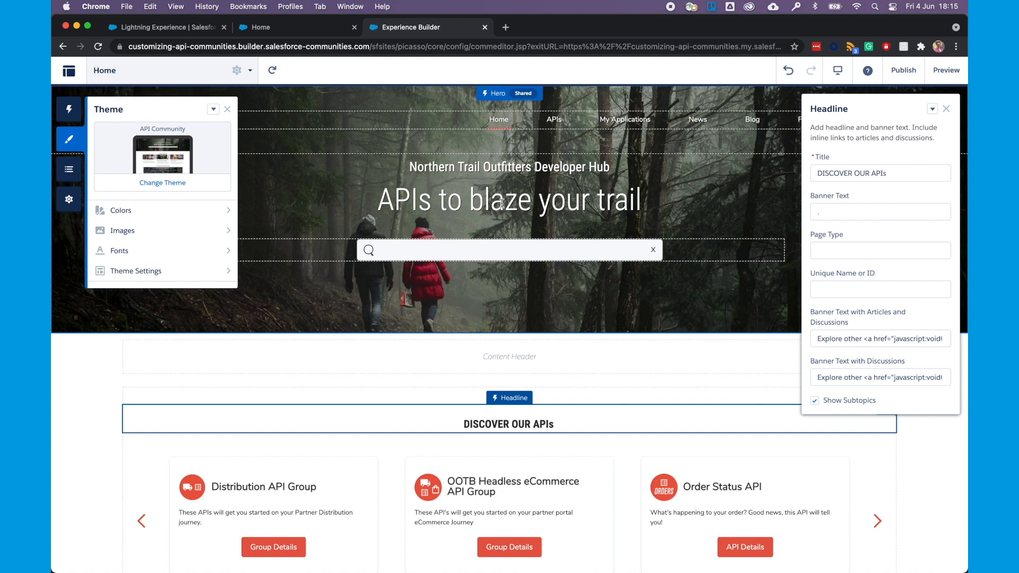
Inspect the HTML element and CSS class of the "DISCOVER OUR APIs" headline on the live community page
left_click(297, 30)
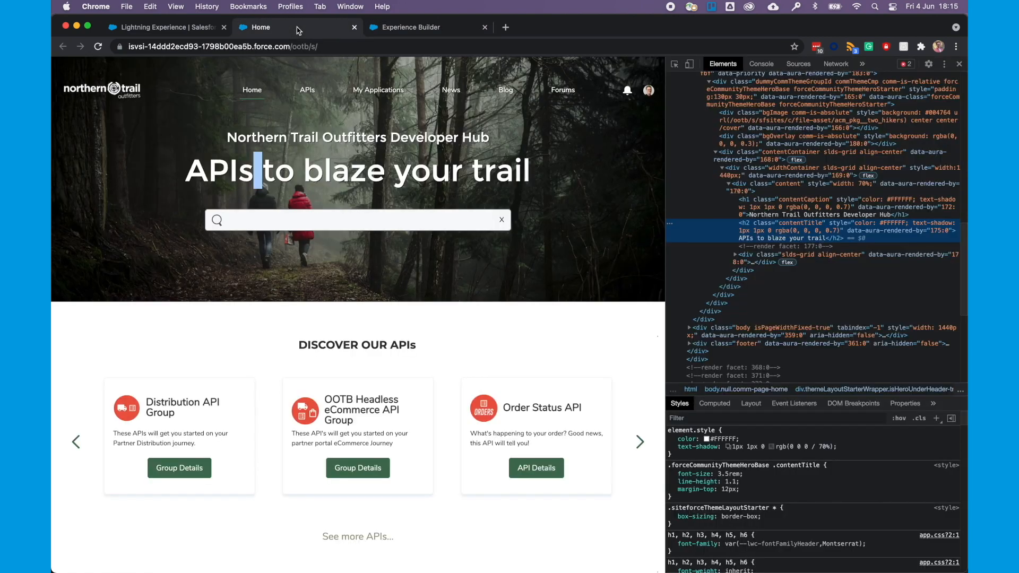
right_click(331, 345)
left_click(361, 453)
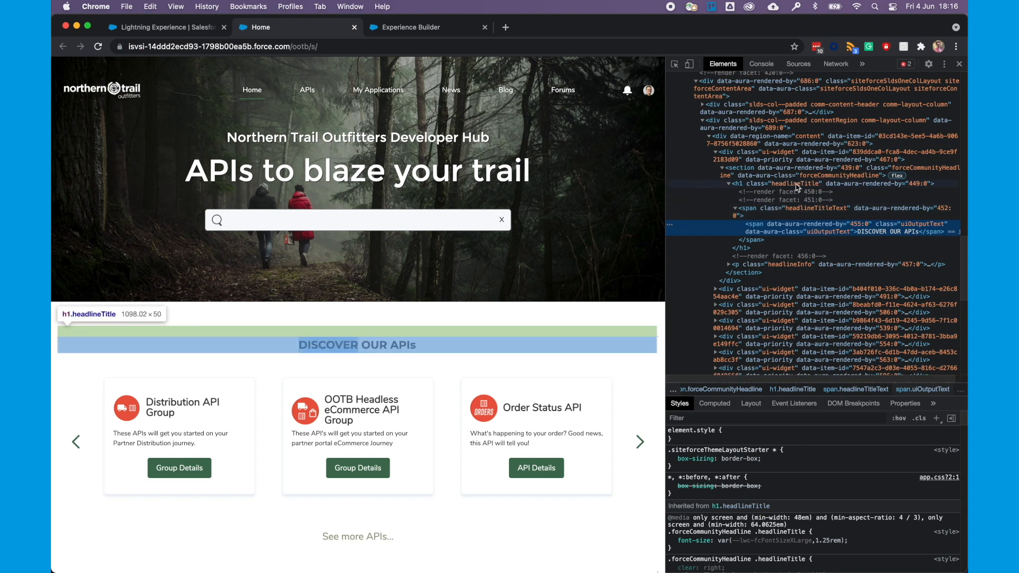
Add and save a second CSS override in Experience Builder that sets font-weight: 100 !important for .headlineTitle
left_click(424, 27)
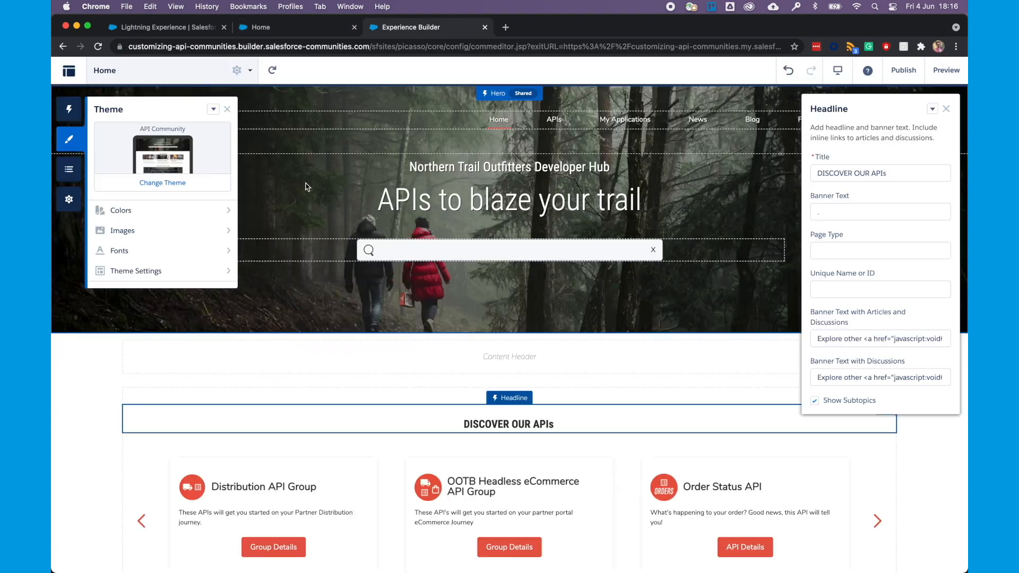
left_click(214, 110)
left_click(228, 145)
type(".headlineTitle")
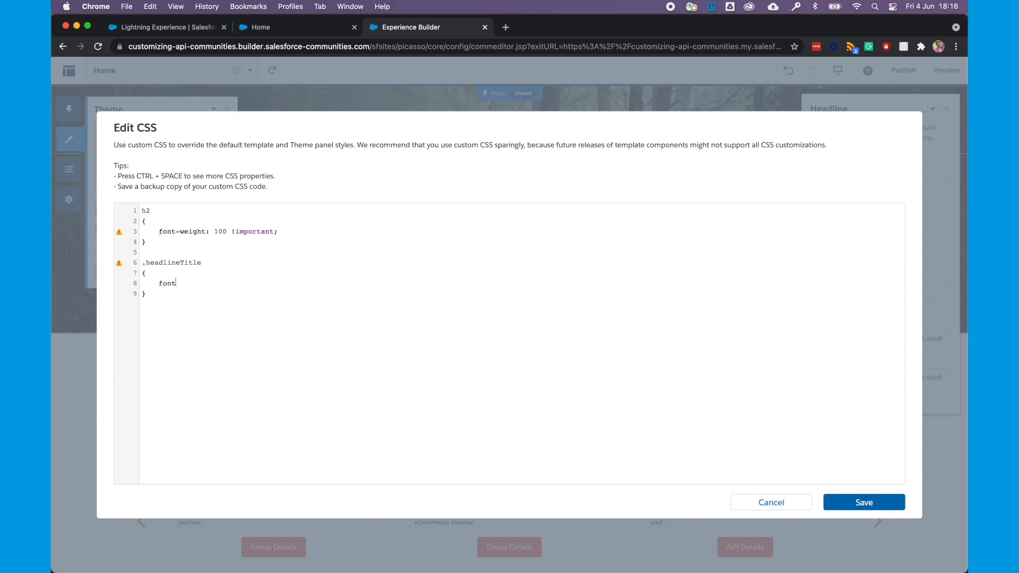
type(": 100 !important;")
left_click(864, 502)
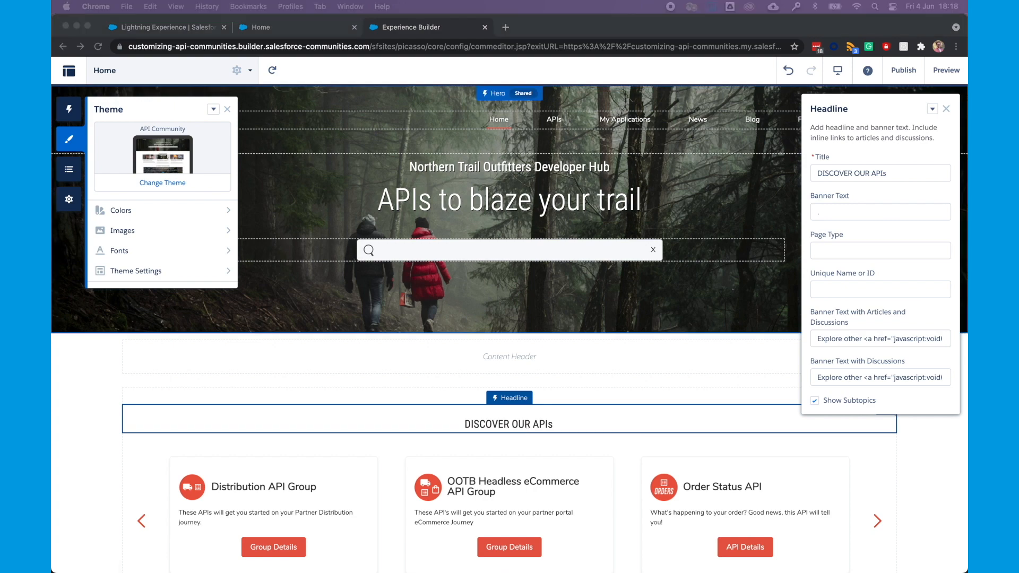
Read through the CSS class tables in MuleSoft's "Advanced Styling with CSS" documentation and close the page
key("super+grave")
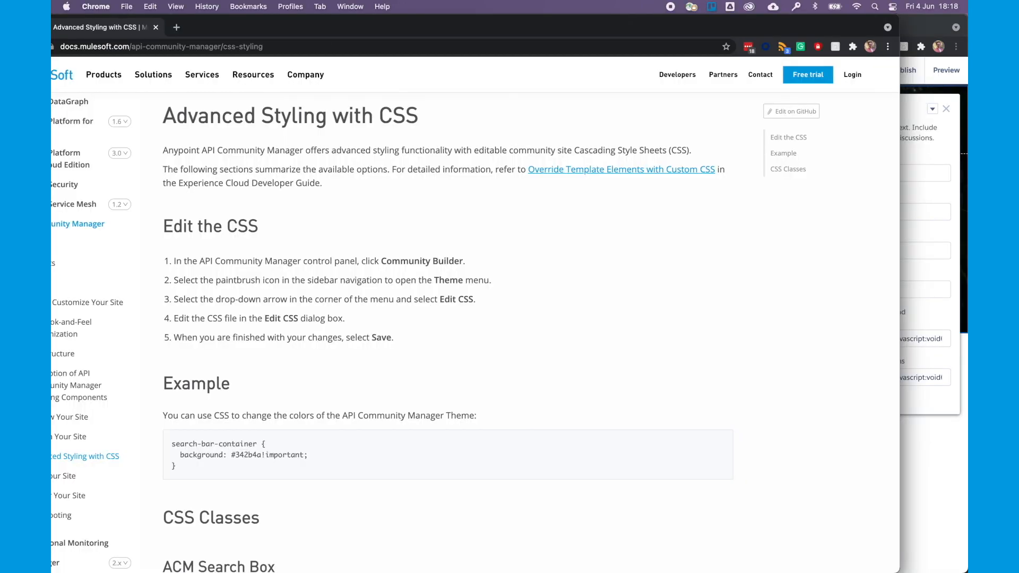
left_click_drag(93, 27, 405, 31)
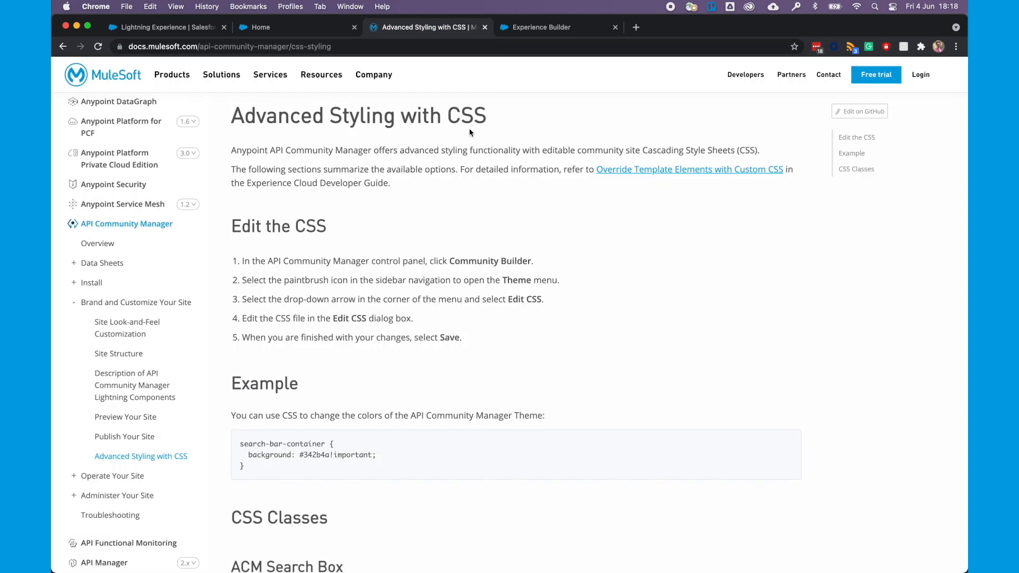
scroll(325, 314, "down", 5)
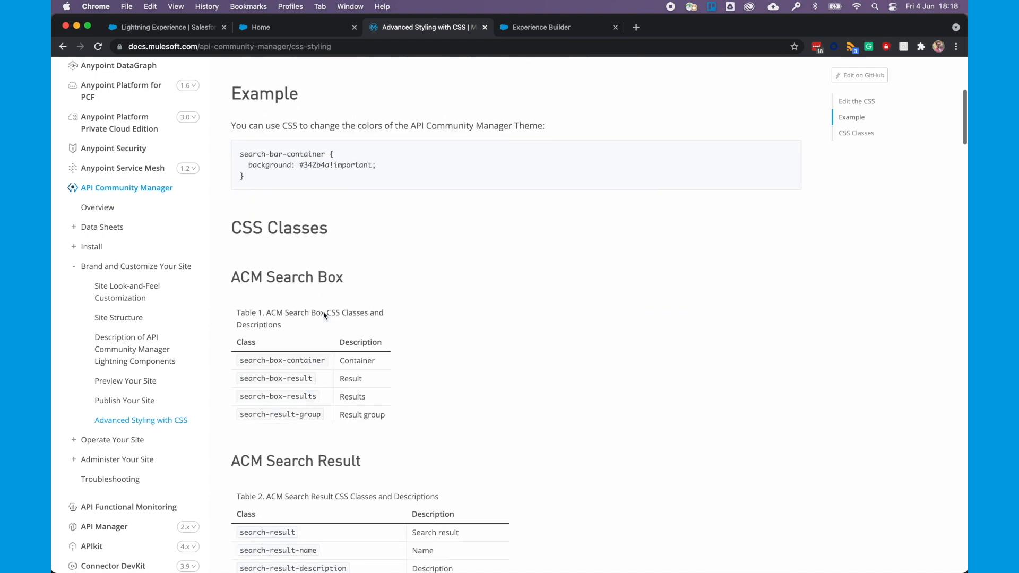
scroll(271, 329, "down", 5)
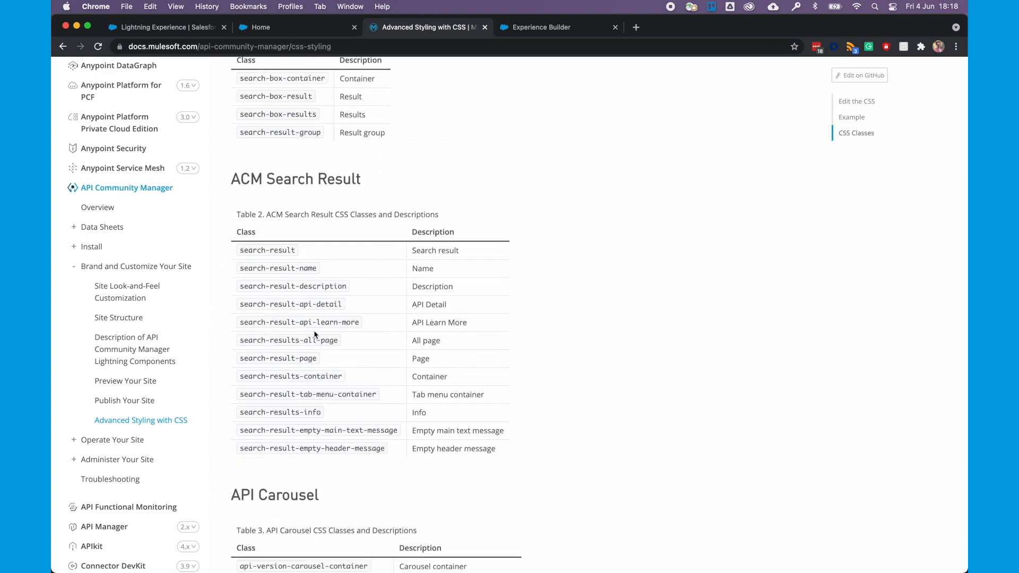
scroll(315, 334, "down", 8)
scroll(315, 334, "down", 8)
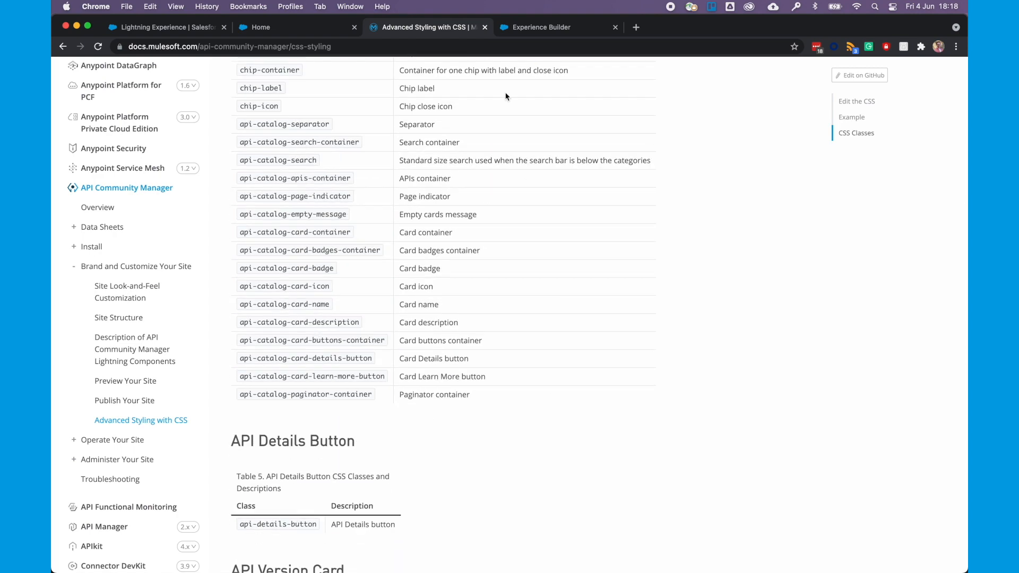
left_click(484, 27)
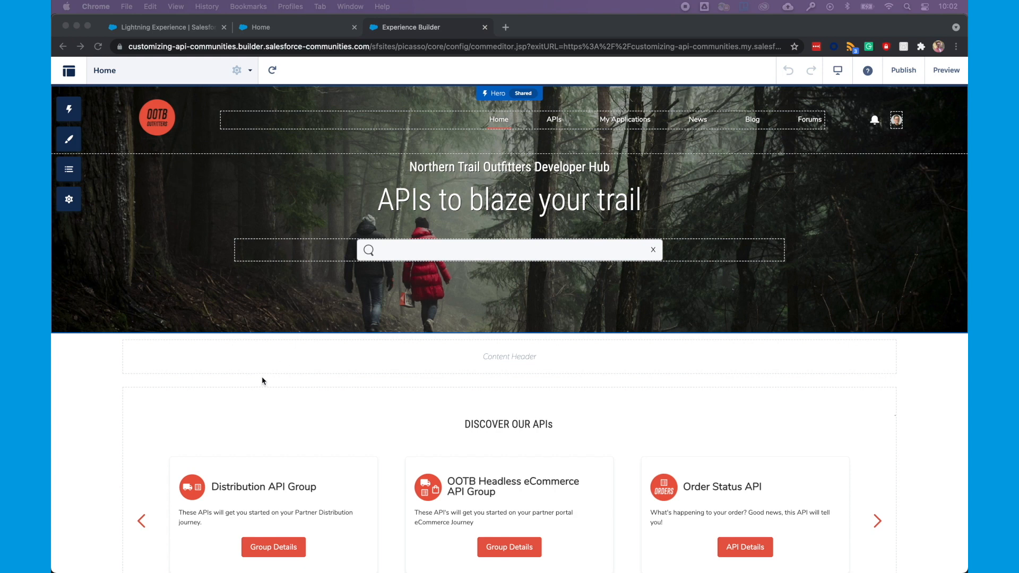
Replace the Hero component's background image with the mountain picture from the Asset Library
left_click(169, 202)
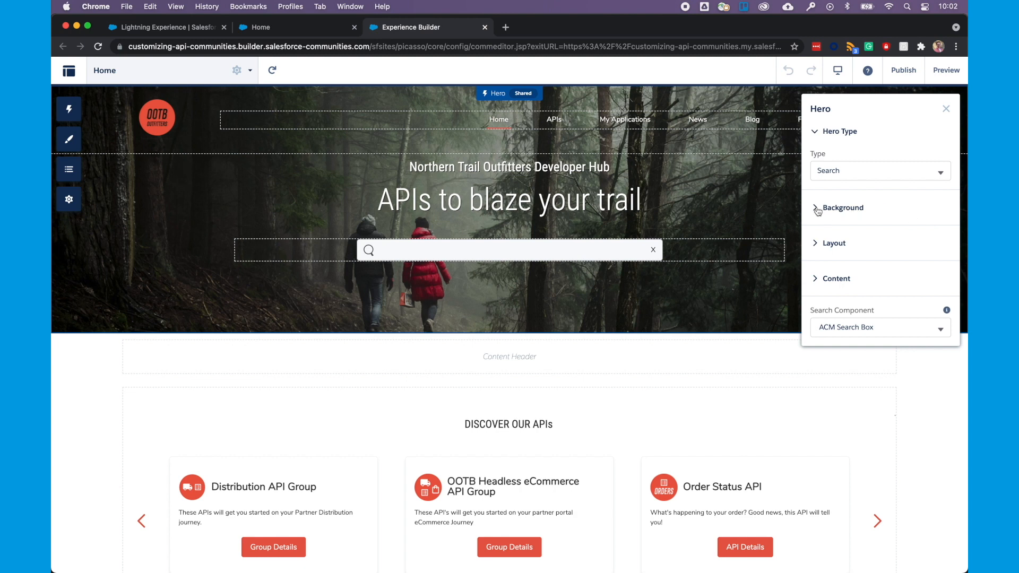
left_click(817, 210)
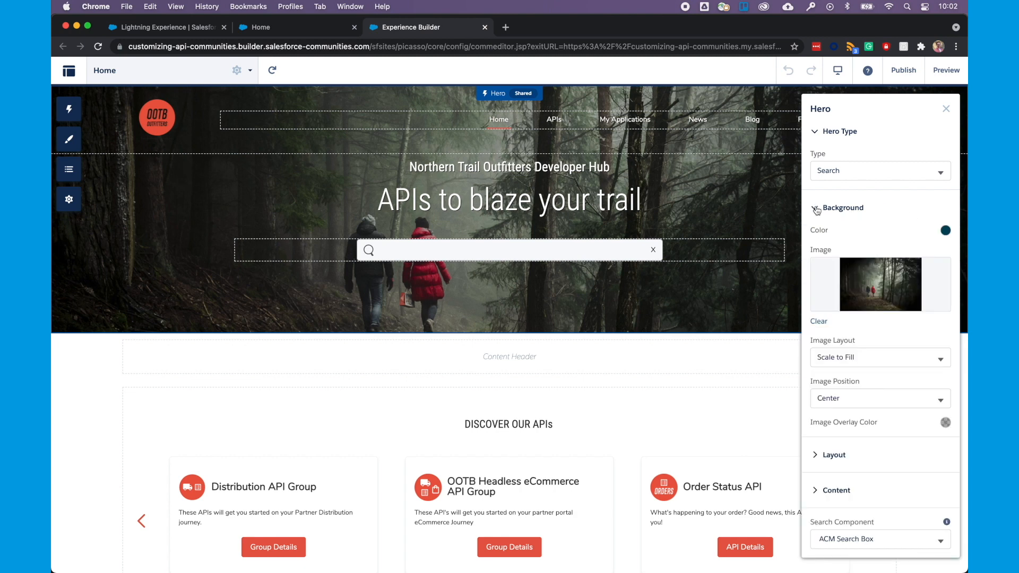
left_click(881, 285)
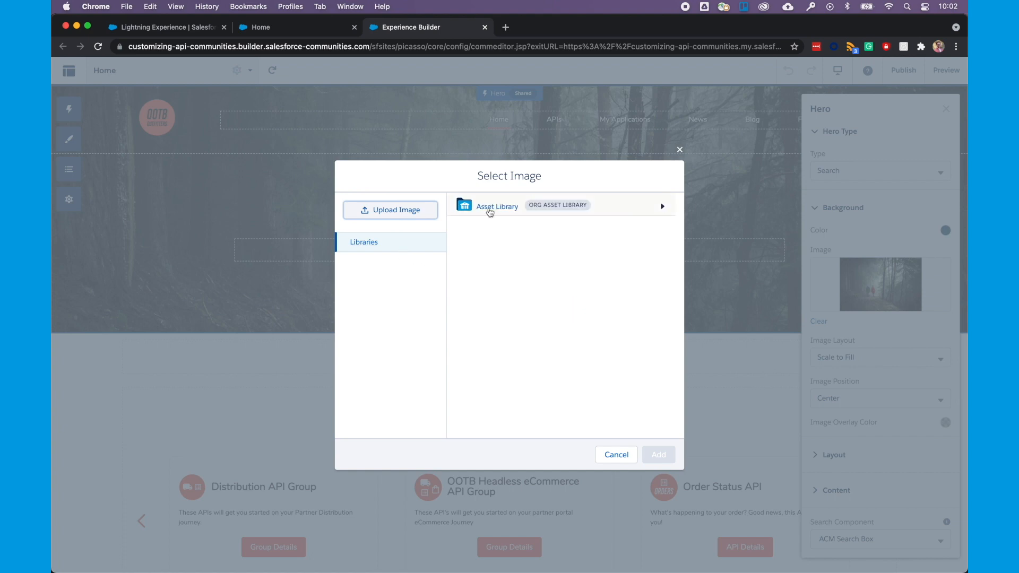
left_click(489, 212)
scroll(504, 305, "down", 10)
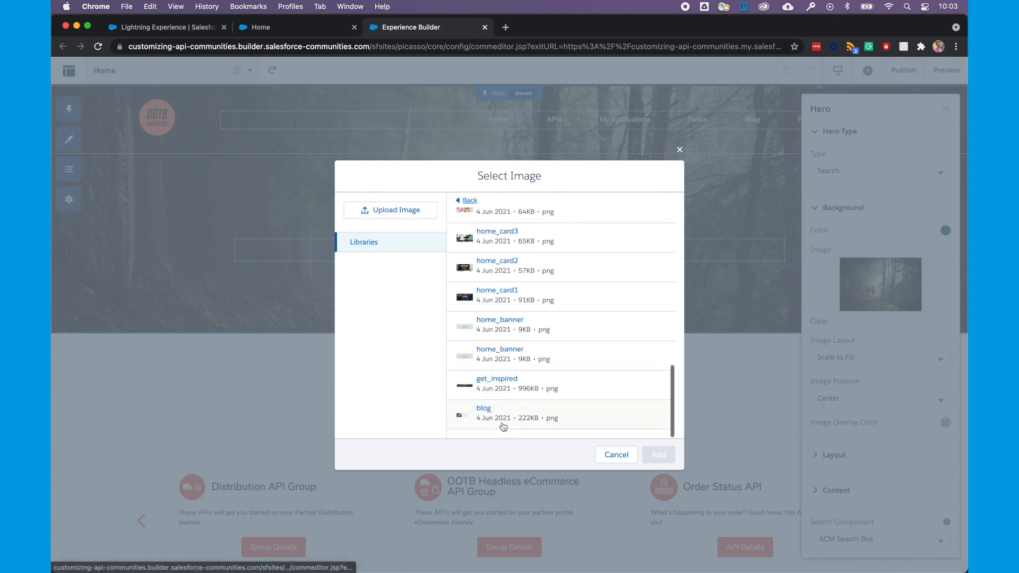
scroll(508, 301, "up", 10)
left_click(499, 218)
left_click(658, 455)
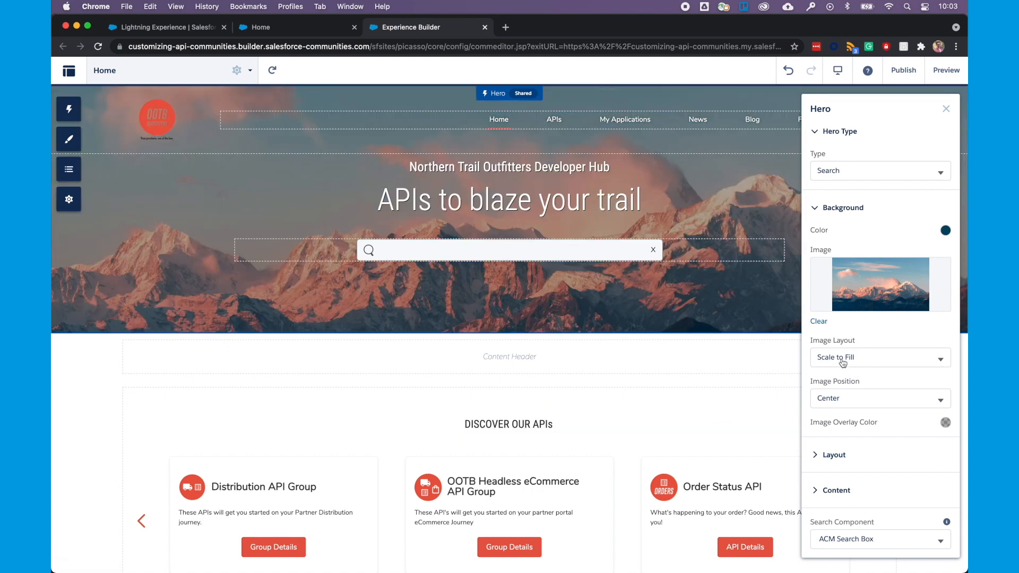
Review the layout options available for the hero's background image
left_click(842, 361)
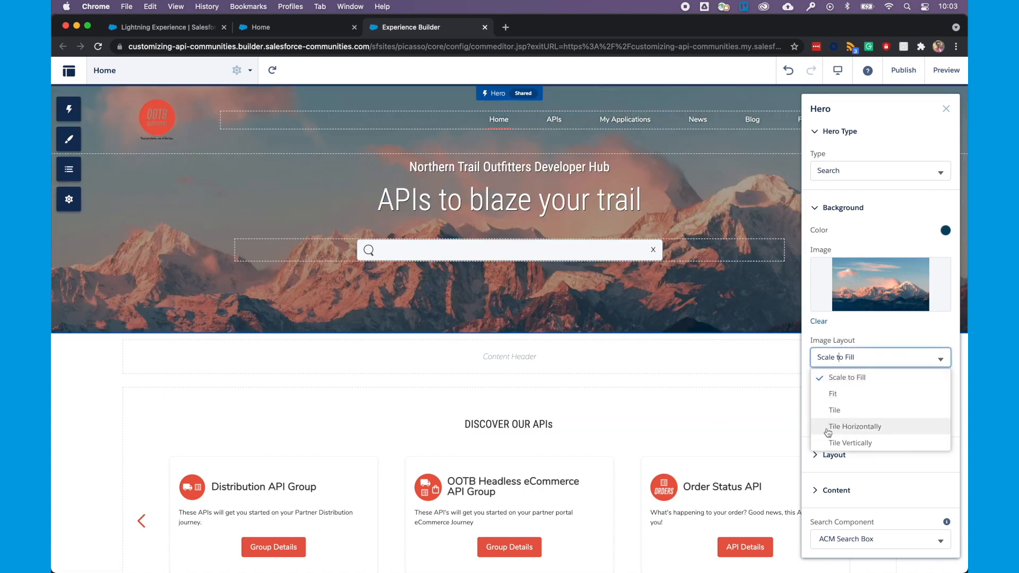
left_click(842, 399)
left_click(840, 356)
left_click(838, 397)
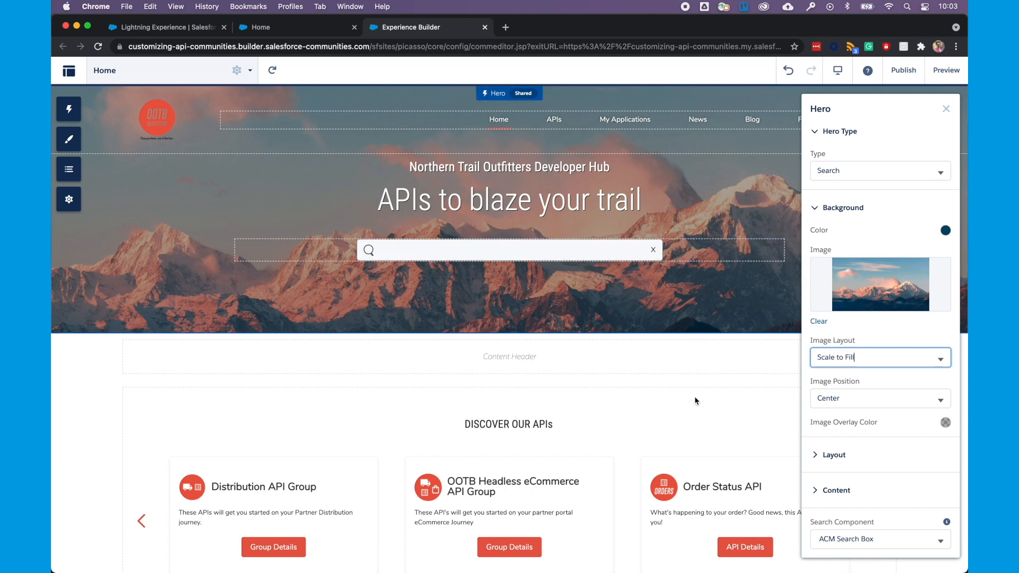
Make the hero's image overlay color fully transparent, rgba(0, 0, 0, 0)
left_click(945, 422)
left_click_drag(860, 526, 835, 524)
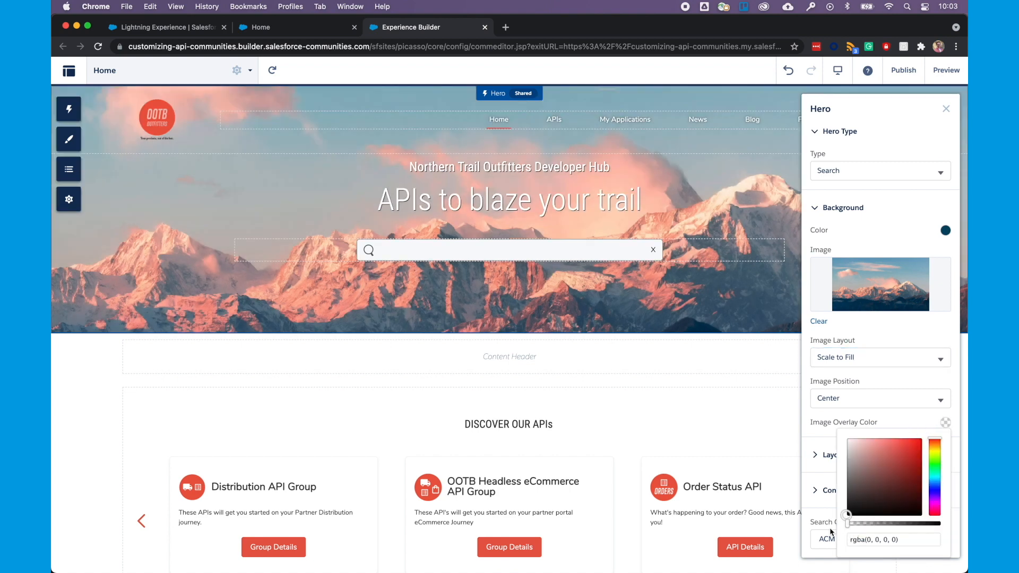
left_click(820, 418)
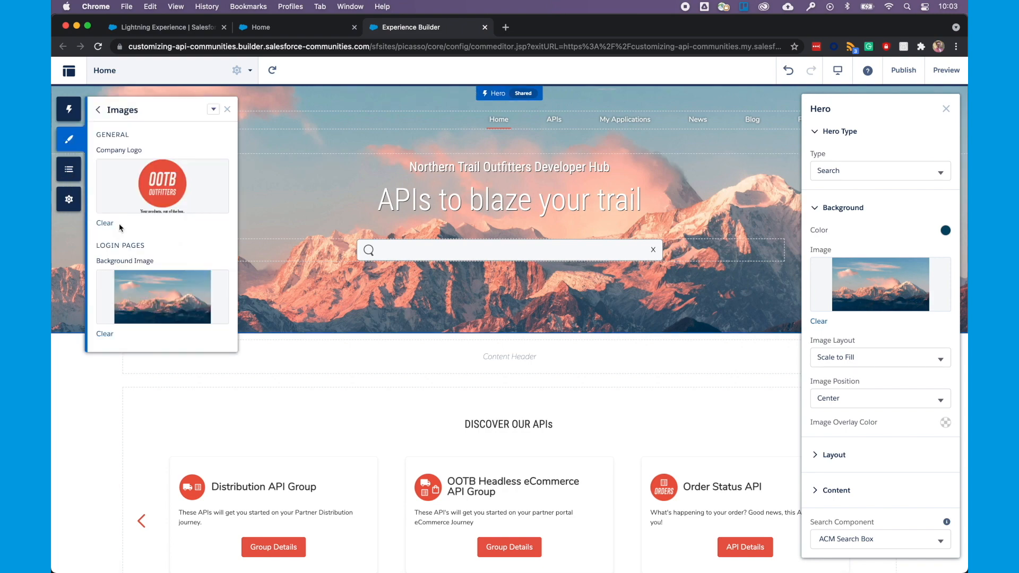
Replace the theme's company logo by uploading Login_Logo_Orange_250_125_v3.png from the acm-ootb-demo folder, and close the image settings
left_click(128, 209)
left_click(361, 208)
left_click(228, 306)
left_click(327, 214)
scroll(467, 250, "down", 8)
left_click(468, 243)
left_click(478, 255)
left_click(578, 214)
left_click(703, 240)
key("Down")
key("Down")
key("Down")
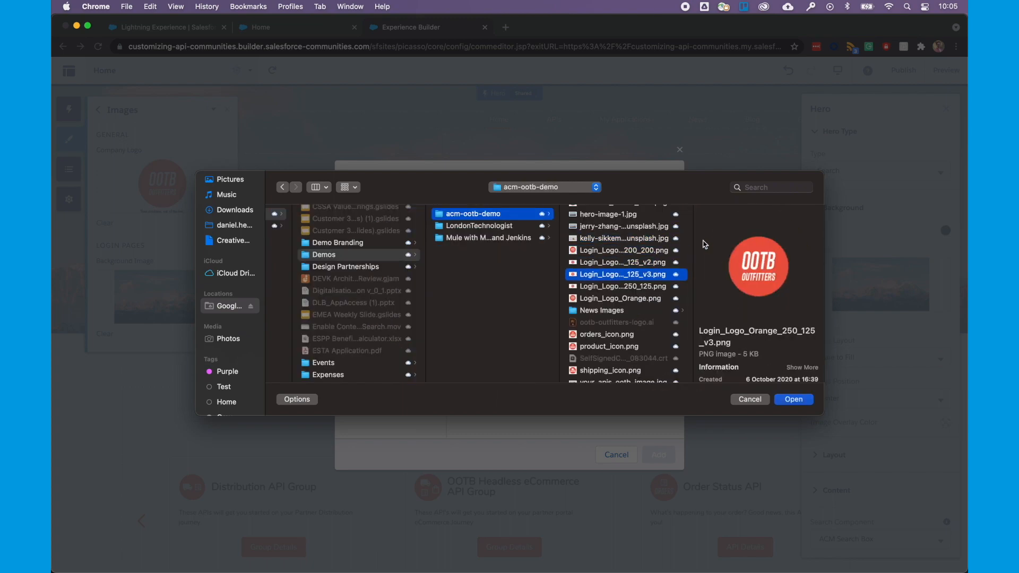
left_click(795, 399)
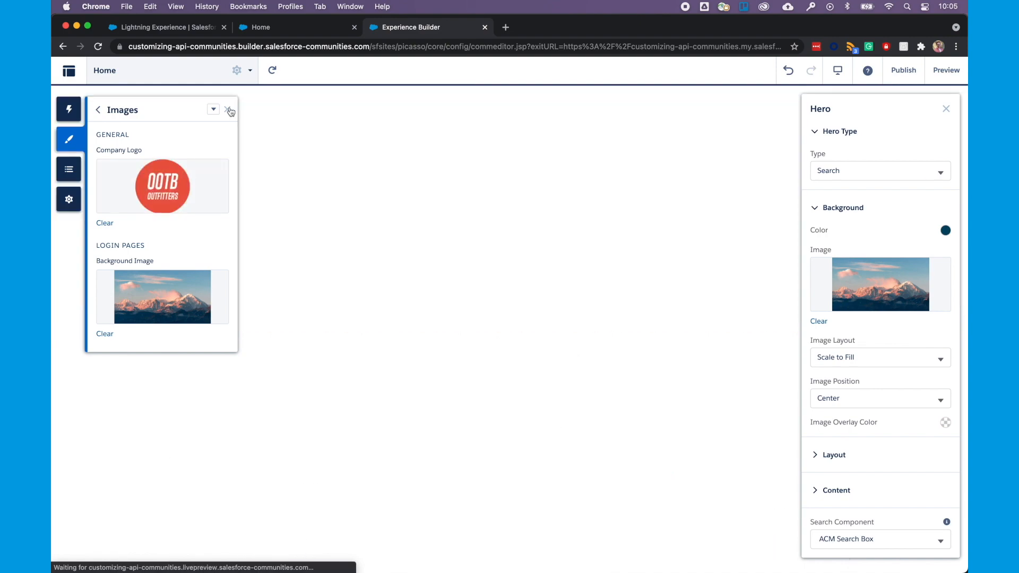
left_click(228, 110)
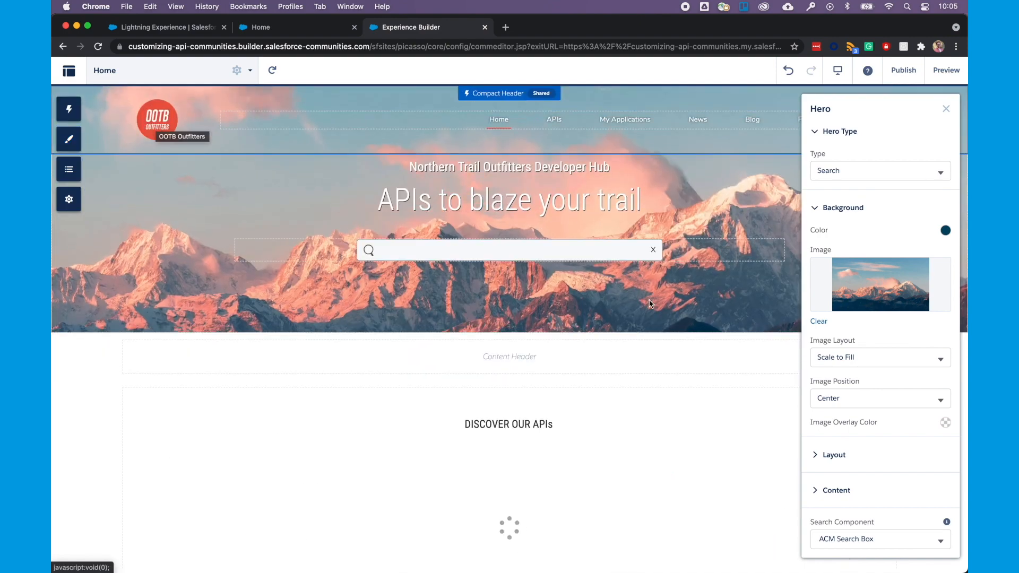
Set the hero height to 300 px and its content width to 71%
left_click(834, 454)
scroll(870, 424, "down", 3)
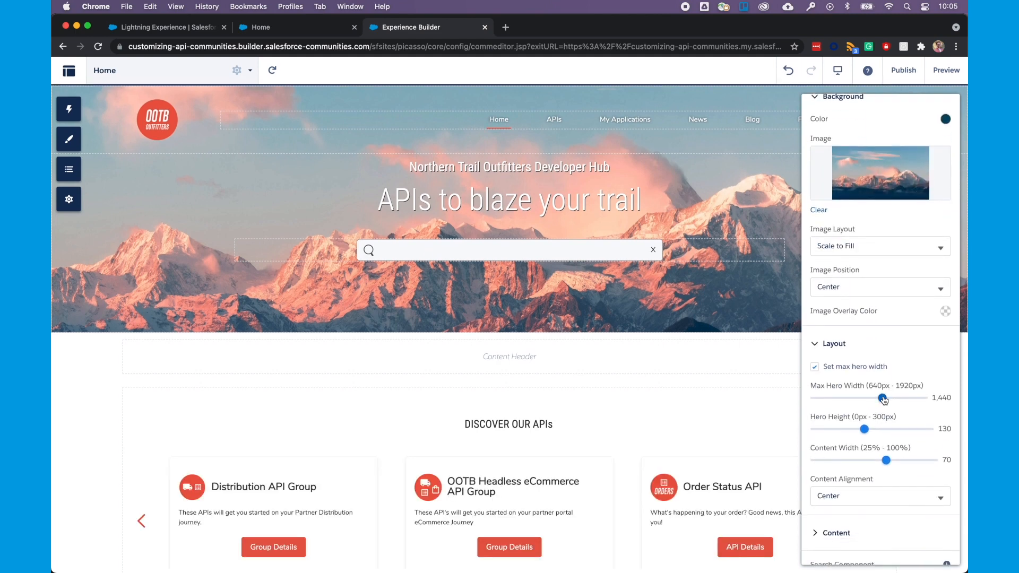
left_click_drag(865, 433, 933, 428)
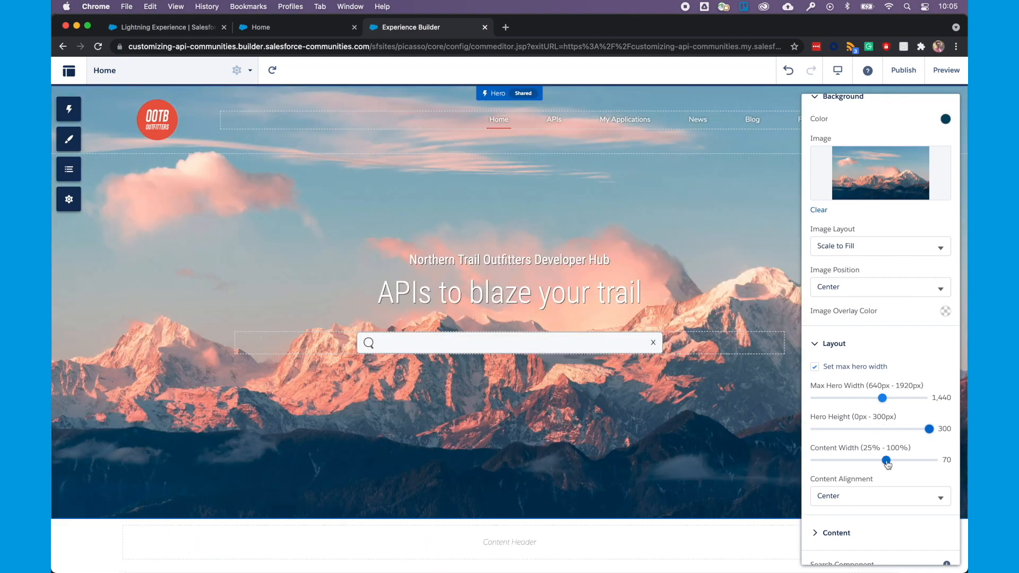
mouse_move(887, 464)
left_mouse_down()
mouse_move(903, 464)
mouse_move(888, 461)
left_mouse_up()
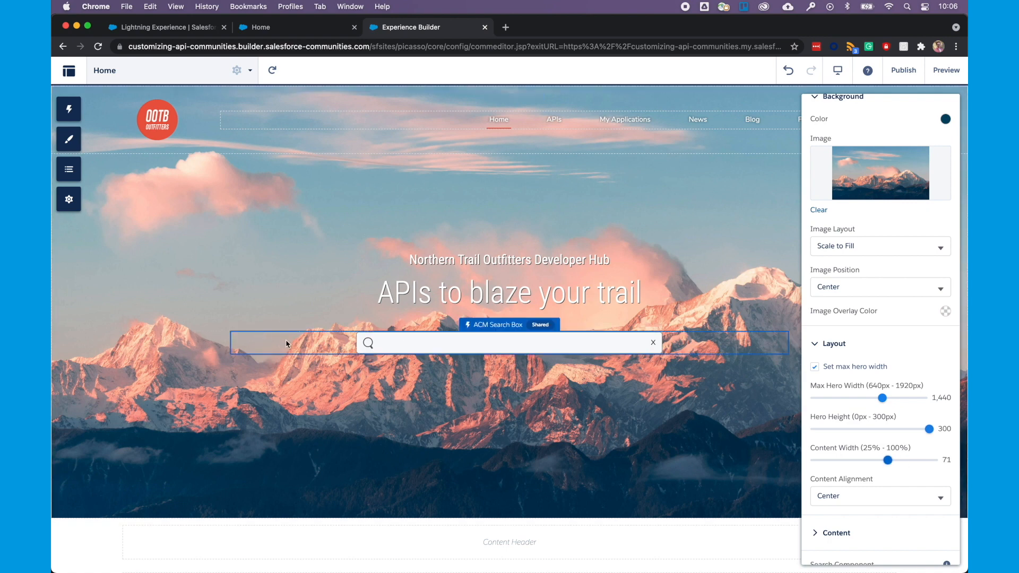
scroll(860, 549, "down", 1)
Try the Call to Action hero type, and switch the type back to Search
scroll(827, 505, "up", 5)
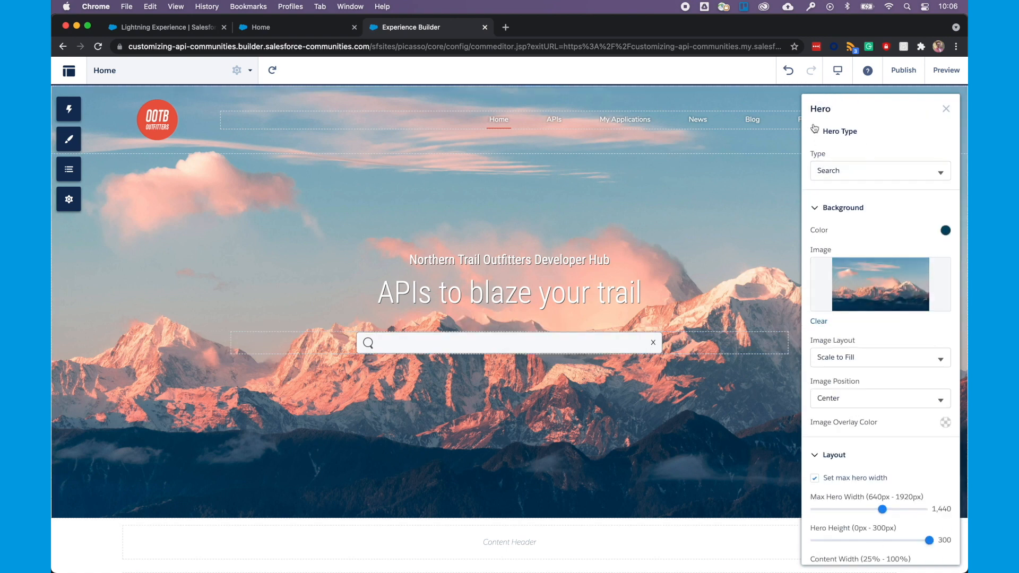
left_click(821, 171)
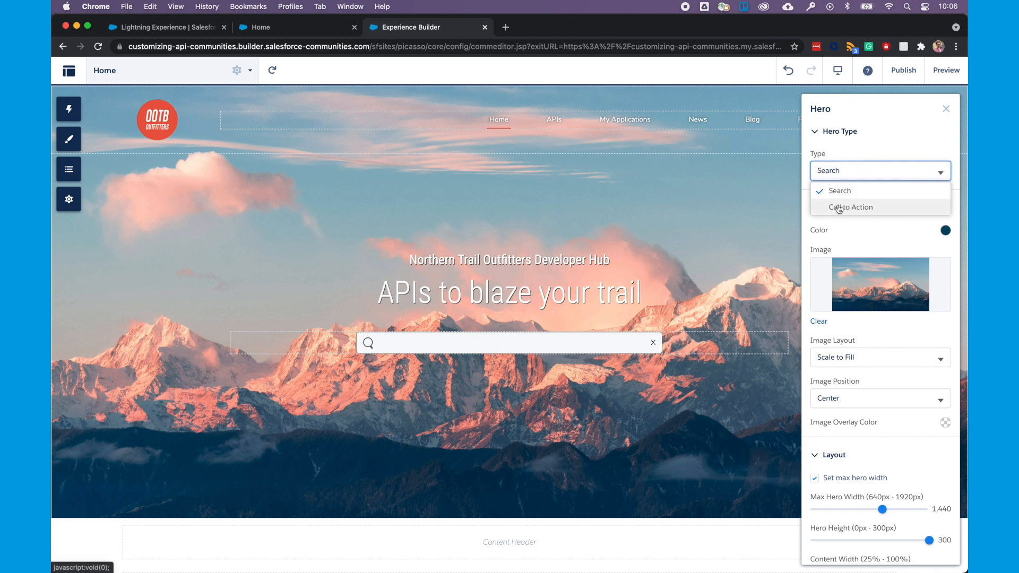
left_click(839, 208)
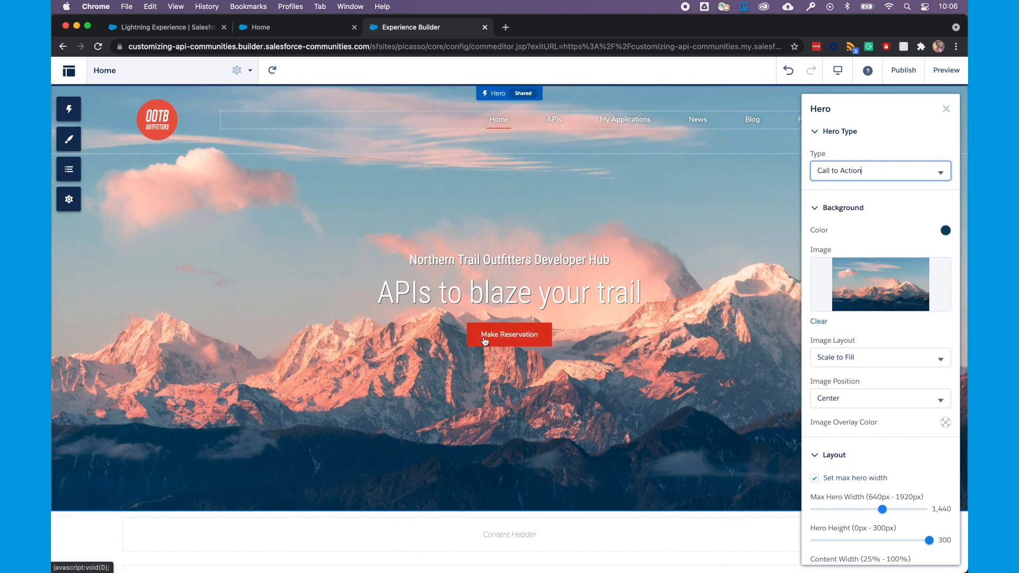
left_click(940, 171)
left_click(838, 208)
Change the hero's caption text to "OOTB OUTFITTERS API PORTAL"
scroll(838, 207, "down", 3)
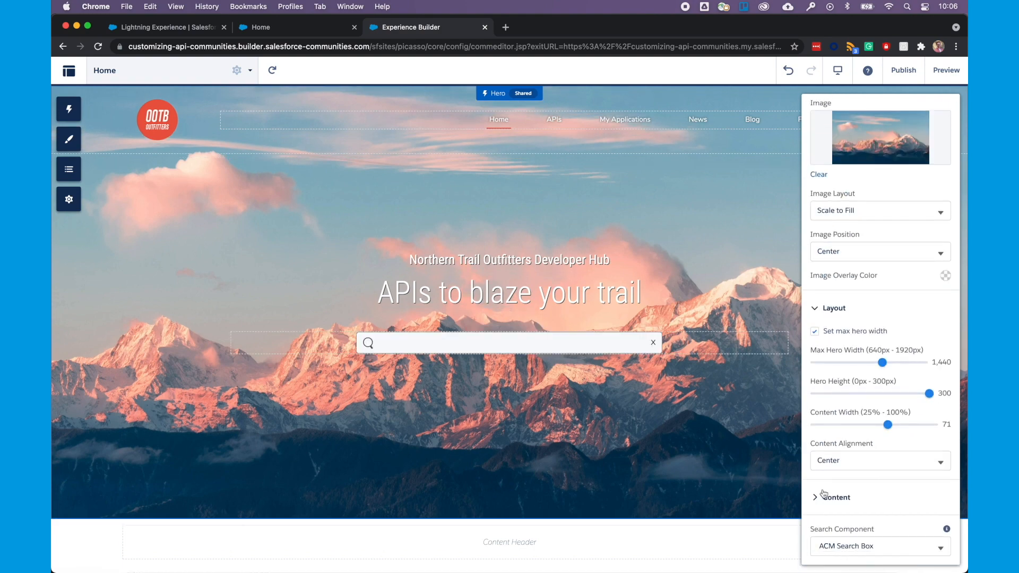
scroll(817, 500, "down", 4)
scroll(816, 500, "down", 2)
left_click_drag(844, 343, 805, 323)
left_click(805, 324)
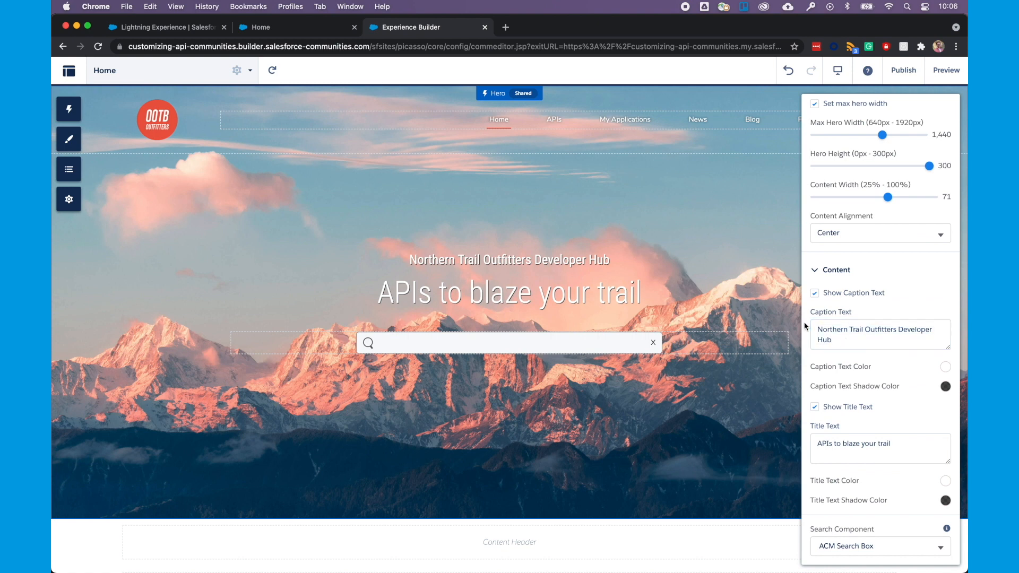
left_click_drag(804, 321, 948, 344)
type("OOTB OUTFITTERS API PORTAL")
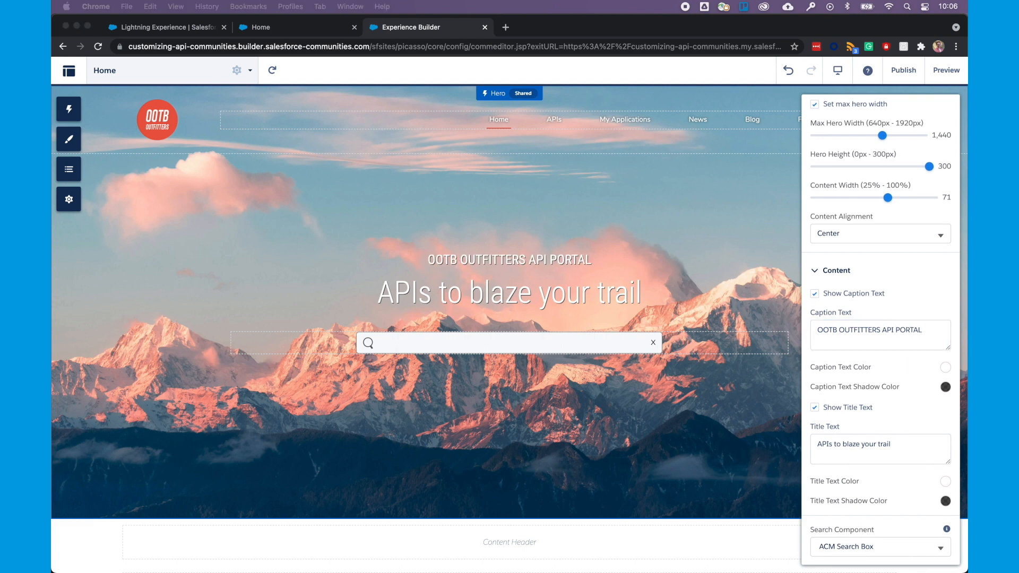
Set the hero's caption text shadow color to rgba(231, 91, 73, 0.7)
left_click(945, 387)
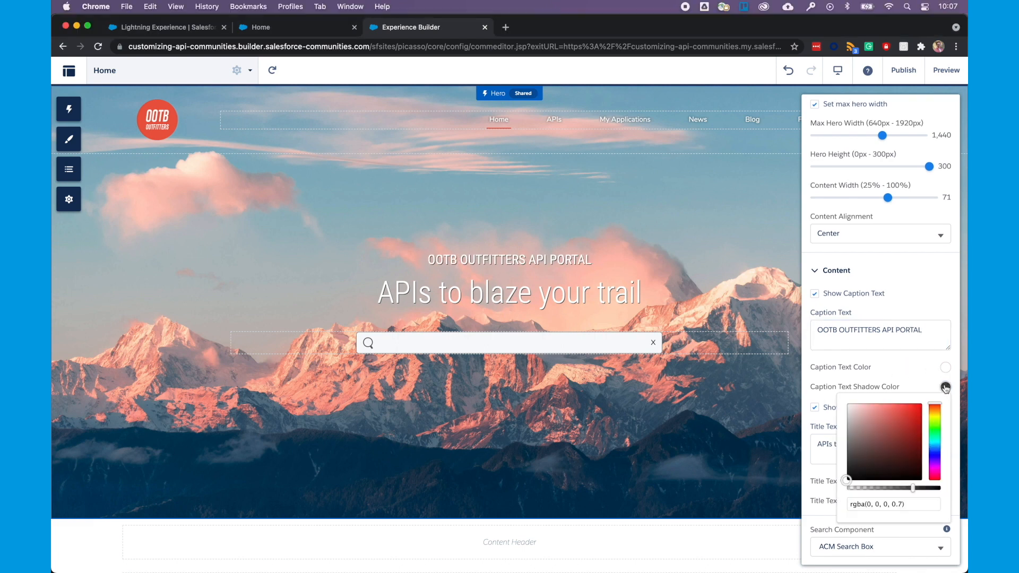
left_click(876, 506)
key("super+a")
key("super+v")
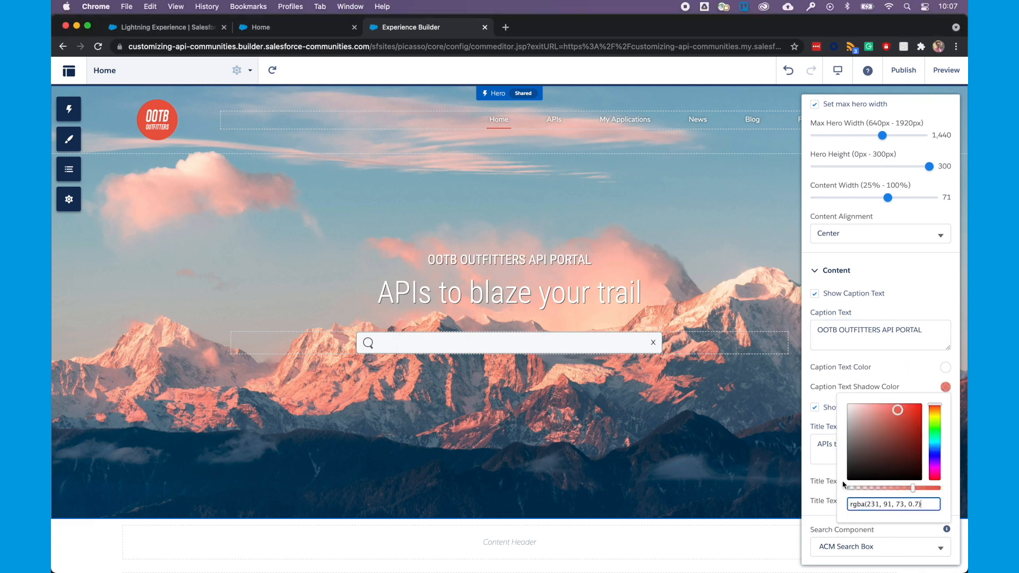
left_click(811, 425)
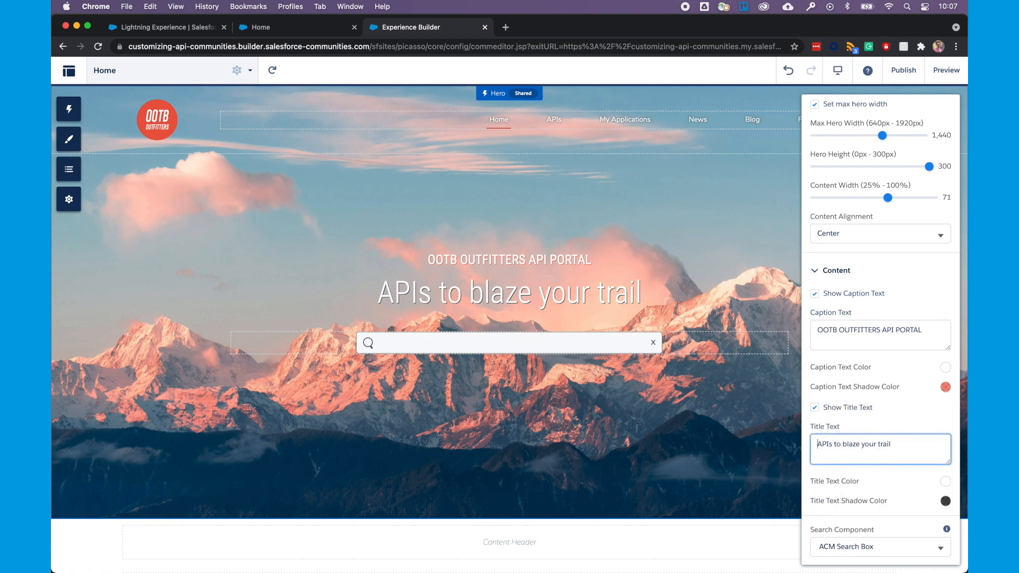
Change the hero's title text to "YOUR PRODUCTS, OUT OF THE BOX"
key("super+Tab")
left_click(838, 435)
key("super+a")
type("YOUR PRODUCTS, OUT OF THE BOX")
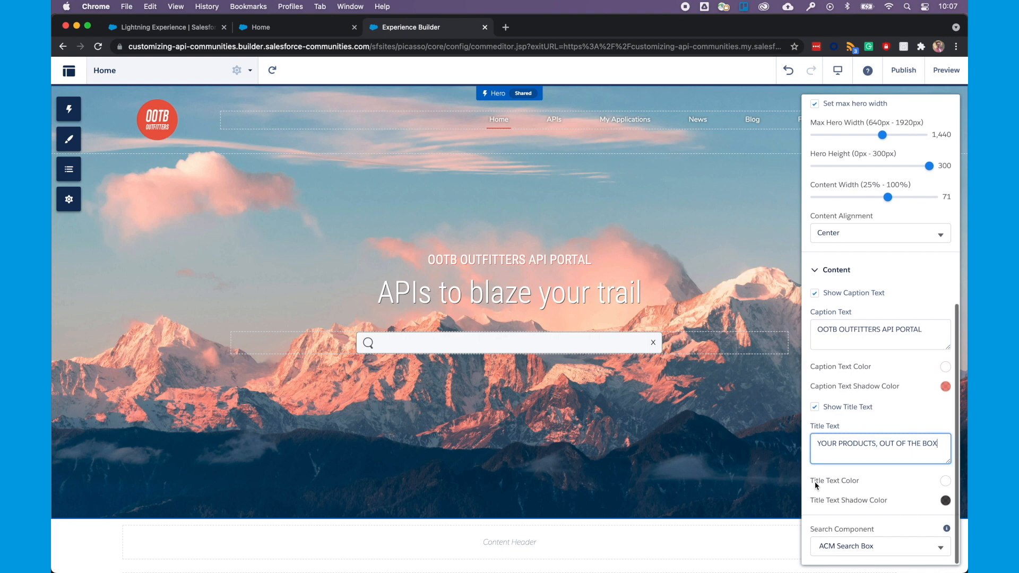
Set the hero's title text shadow color to rgba(231, 91, 73, 0.7)
key("super+Tab")
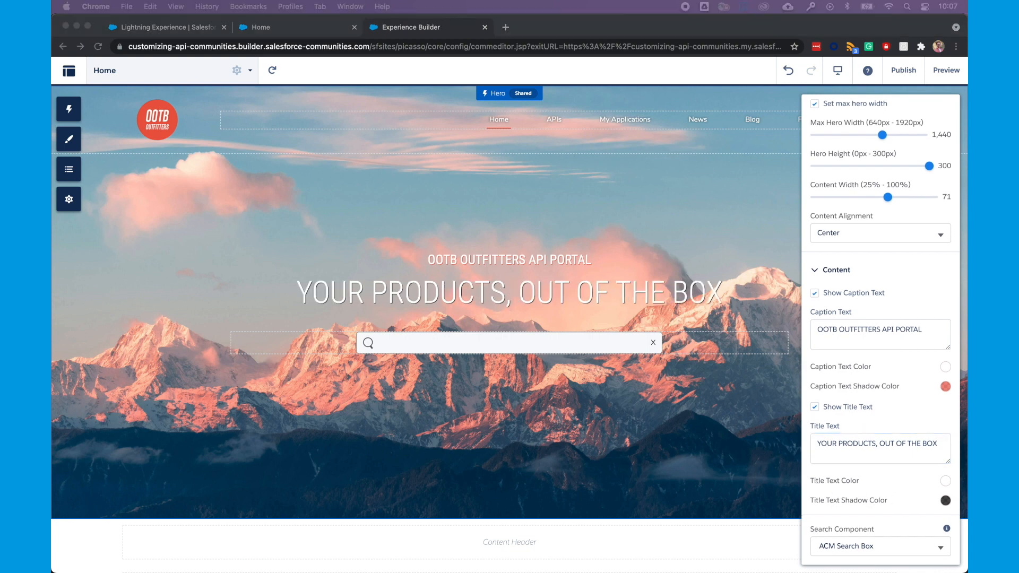
left_click(945, 501)
left_click(876, 476)
key("super+a")
key("super+v")
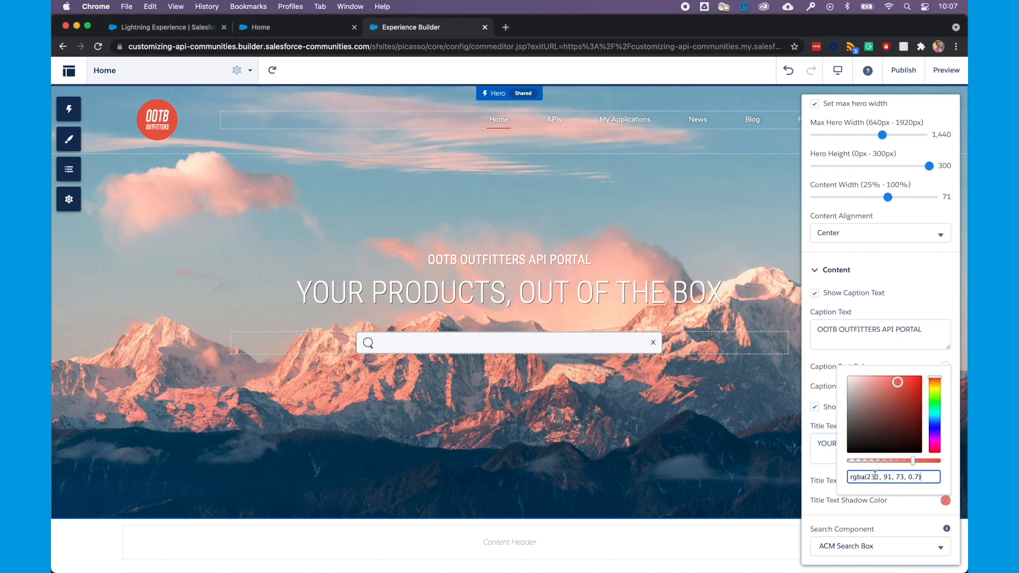
left_click(810, 478)
Check which search components the hero offers, and close the hero's settings
scroll(810, 478, "down", 1)
left_click(840, 542)
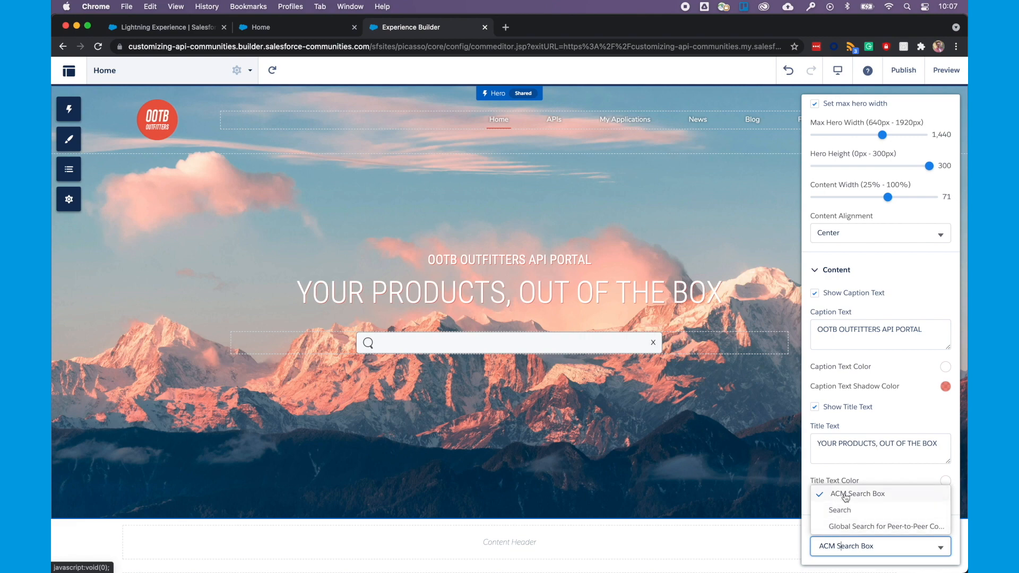
scroll(924, 176, "up", 7)
left_click(948, 108)
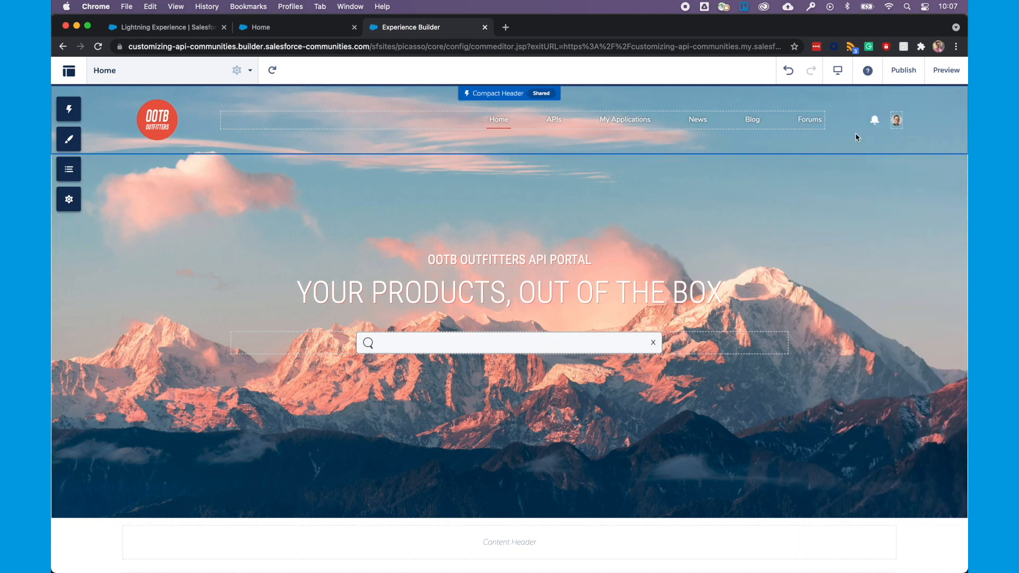
Review the theme navigation menu's settings and its Default Navigation structure, and close both without changing anything
left_click(801, 127)
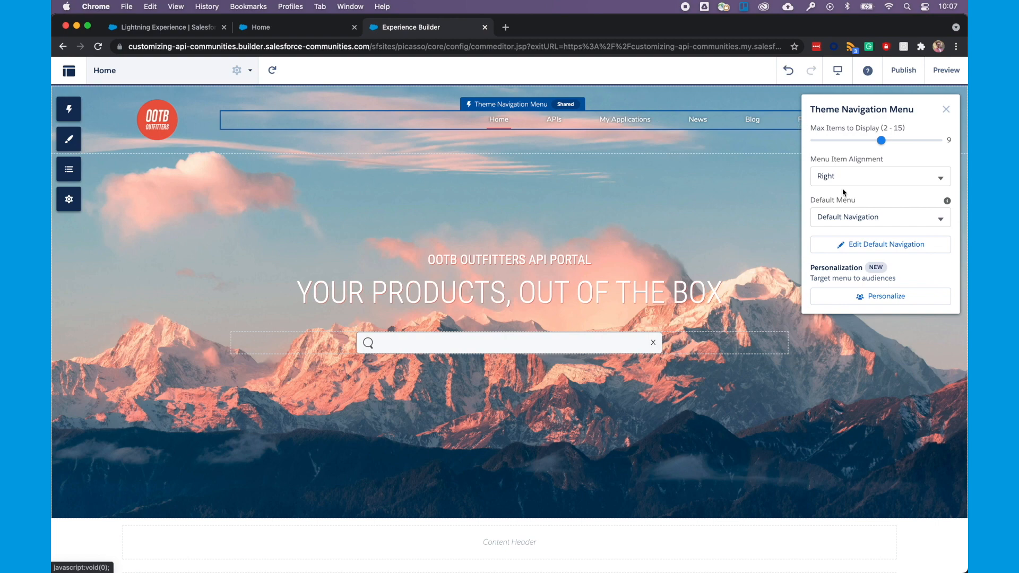
left_click(839, 242)
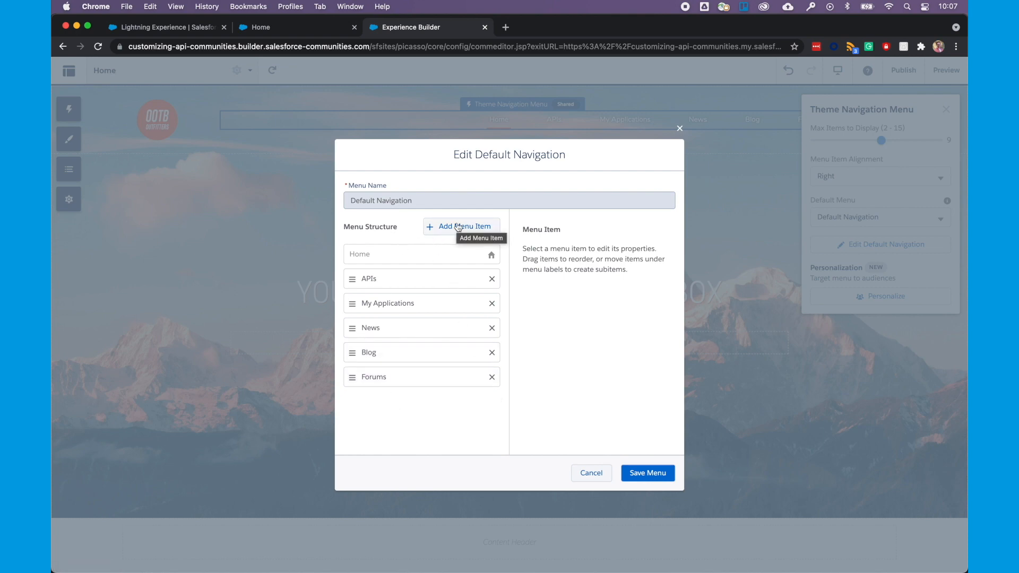
left_click(589, 474)
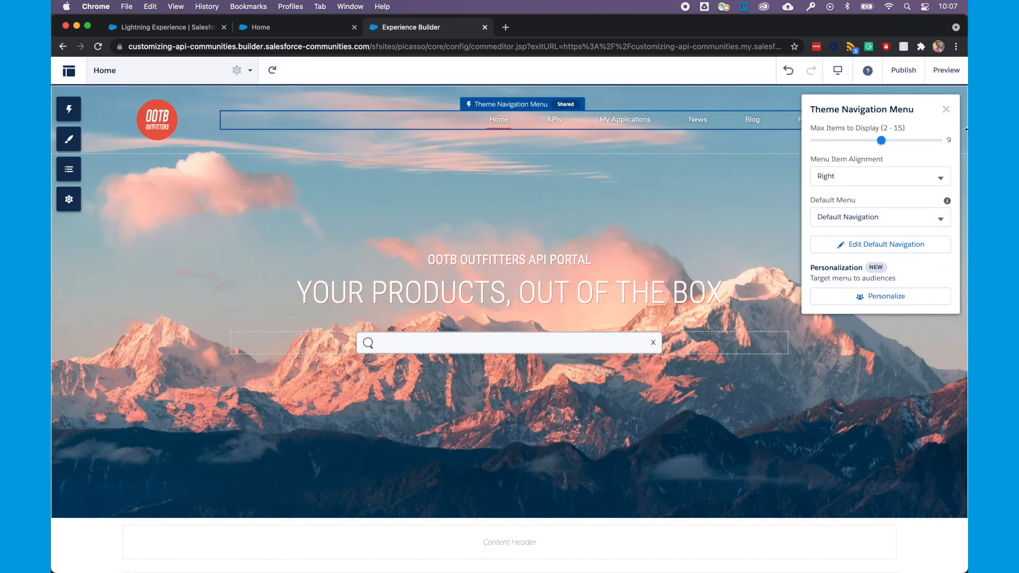
left_click(946, 111)
scroll(673, 292, "down", 7)
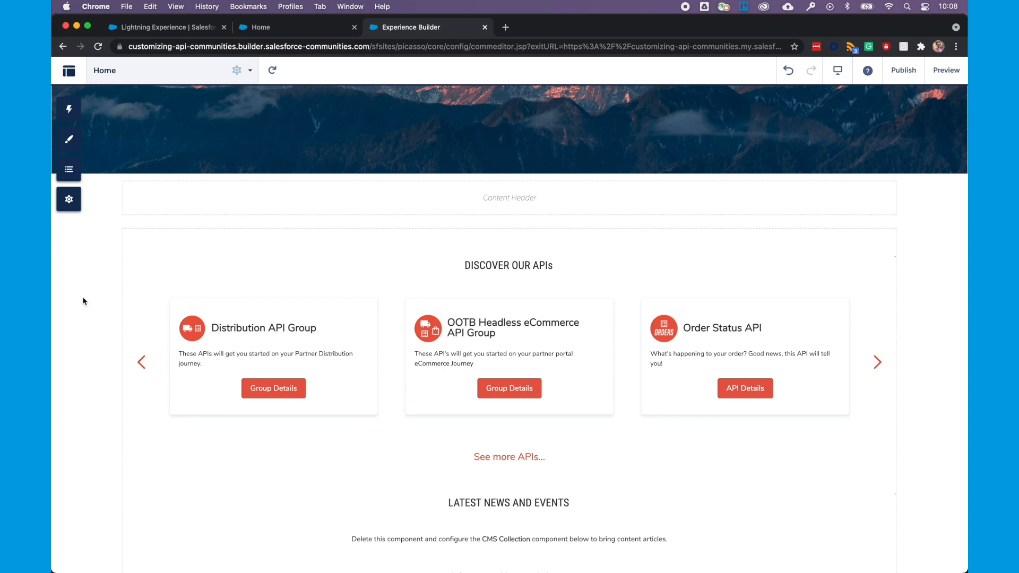
scroll(416, 364, "down", 6)
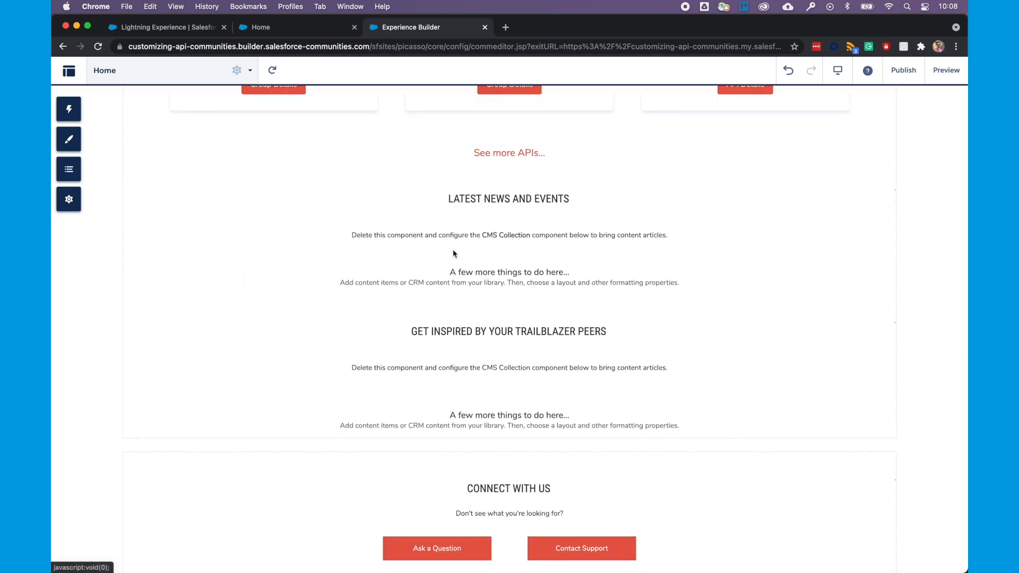
scroll(416, 368, "up", 6)
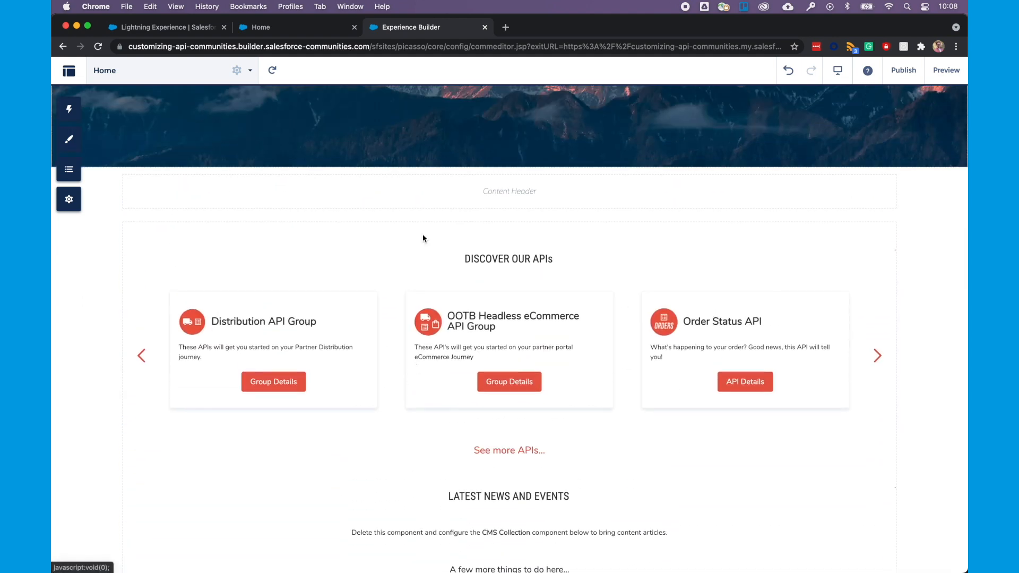
Change the Home page's content layout to "2 columns, 2:1 ratio" and close the page properties
scroll(476, 412, "down", 2)
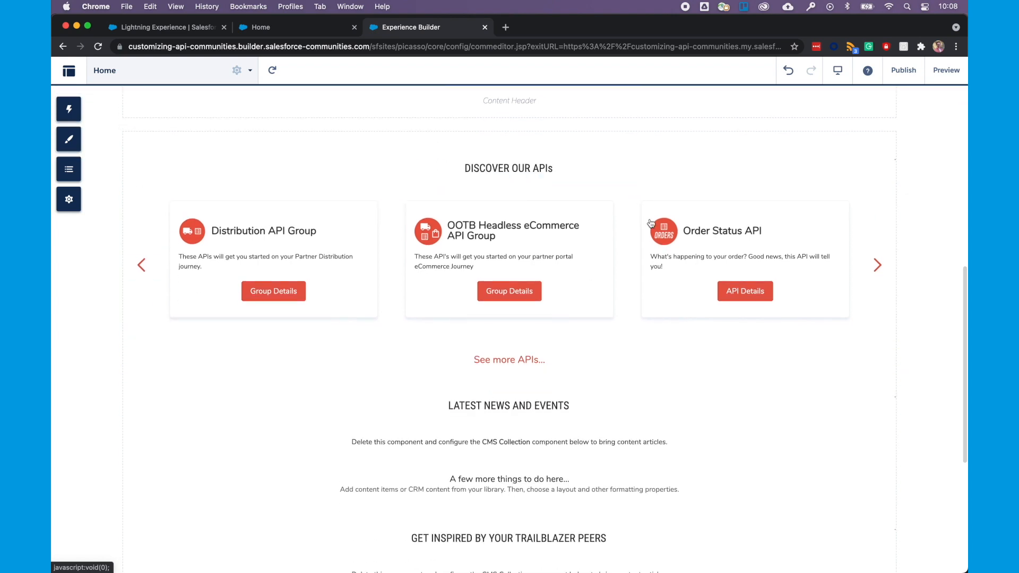
scroll(232, 398, "down", 5)
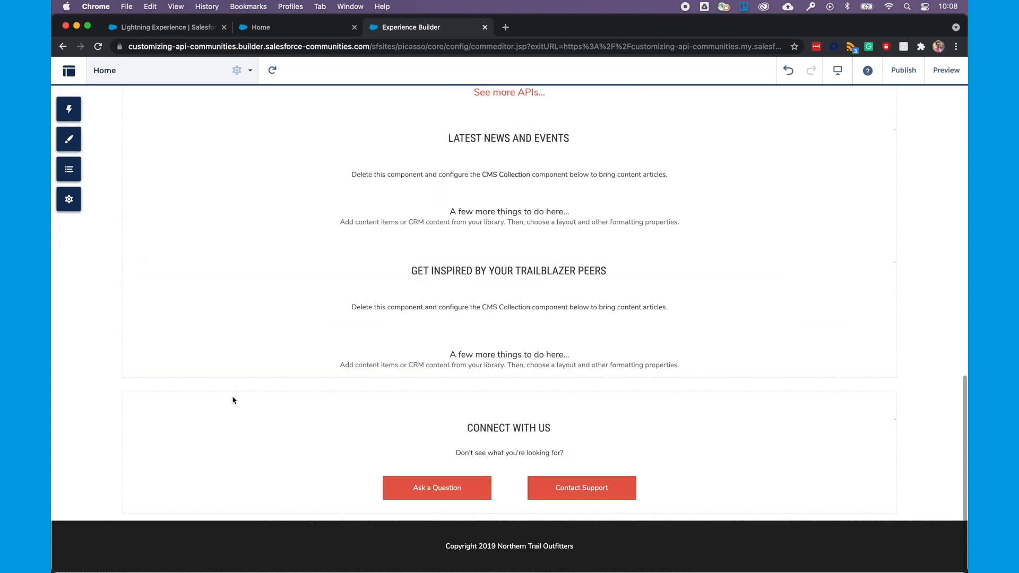
scroll(232, 398, "up", 1)
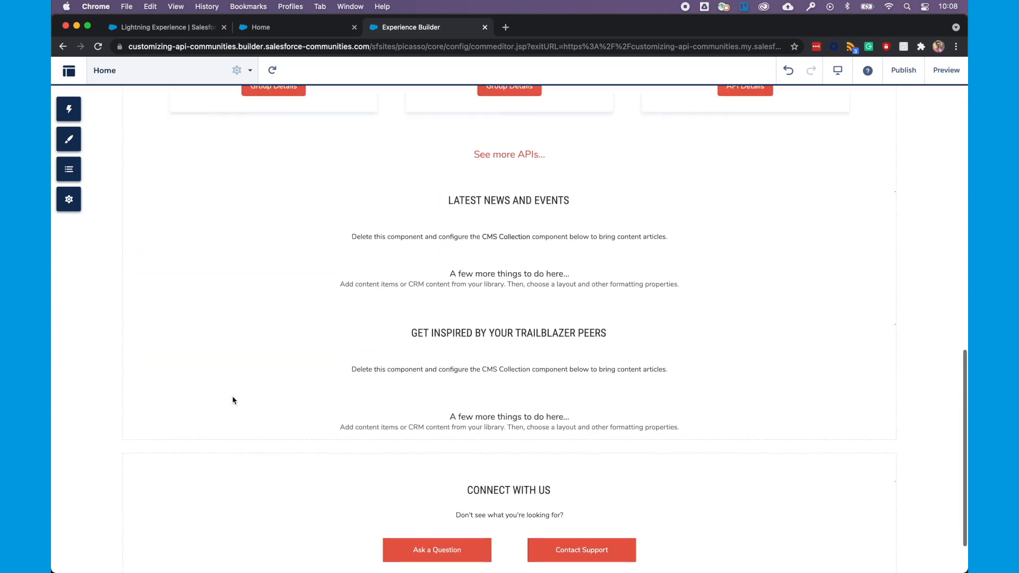
left_click(237, 70)
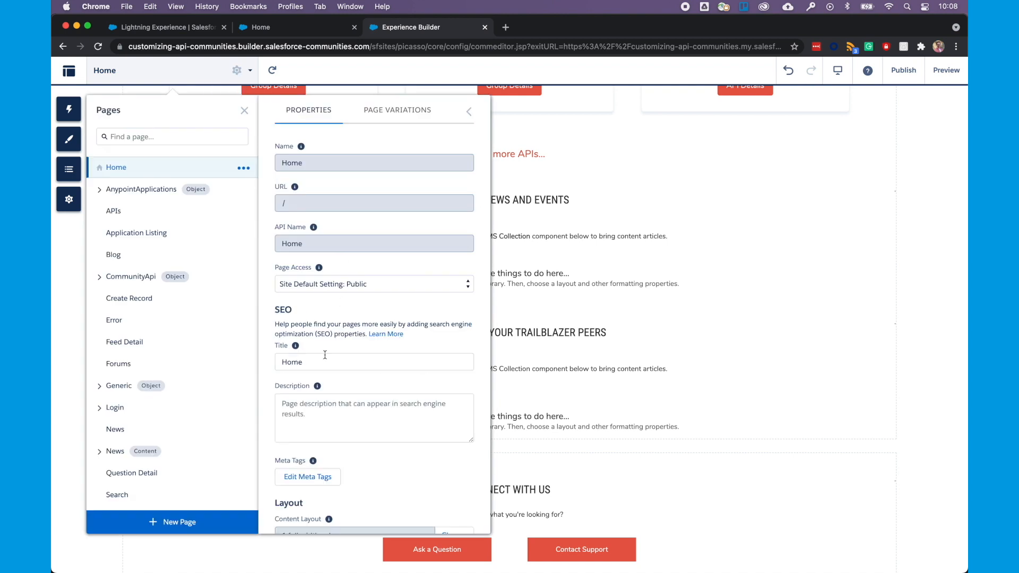
scroll(325, 355, "down", 2)
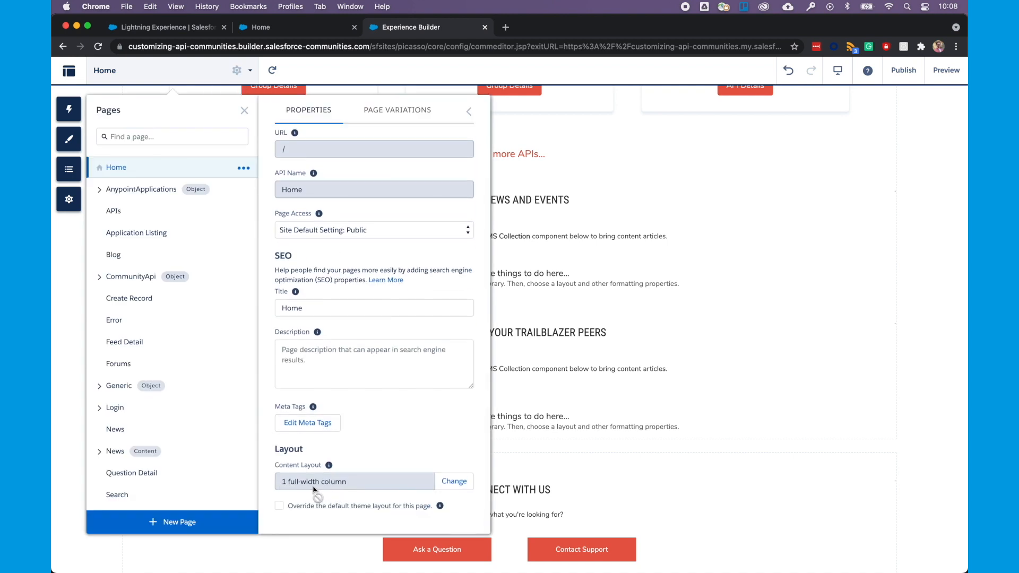
left_click(454, 482)
scroll(544, 341, "down", 3)
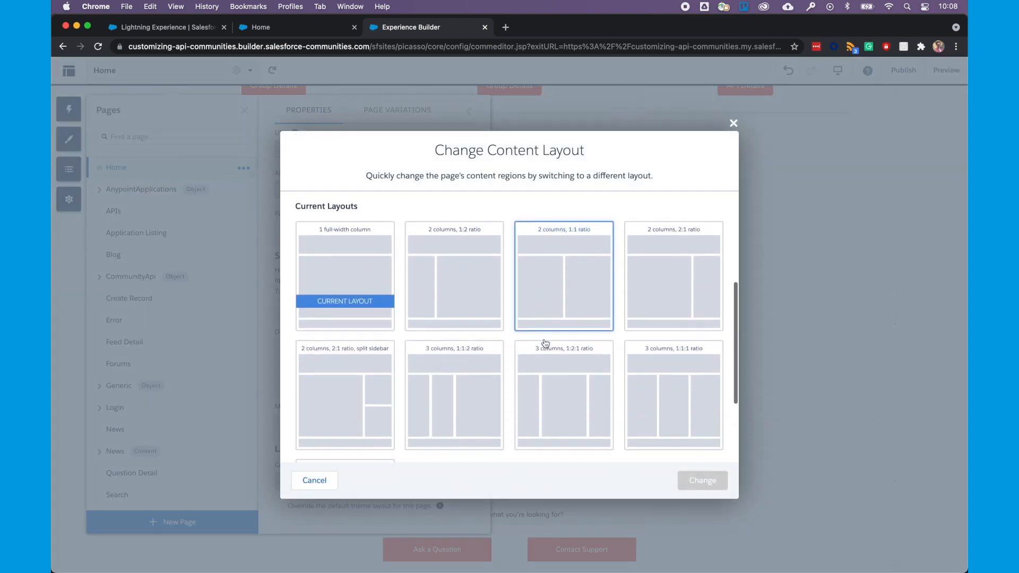
scroll(544, 341, "down", 2)
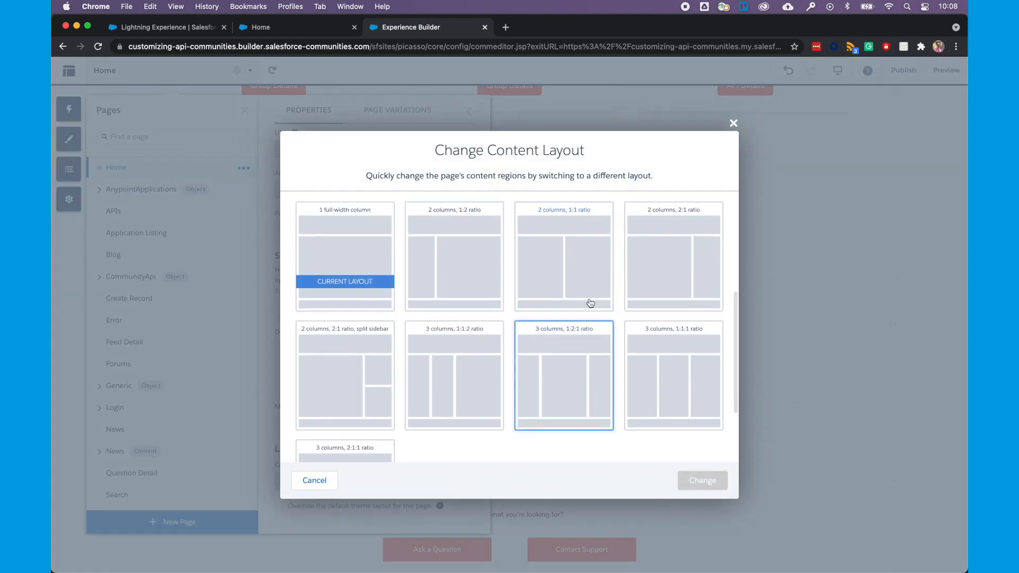
left_click(670, 279)
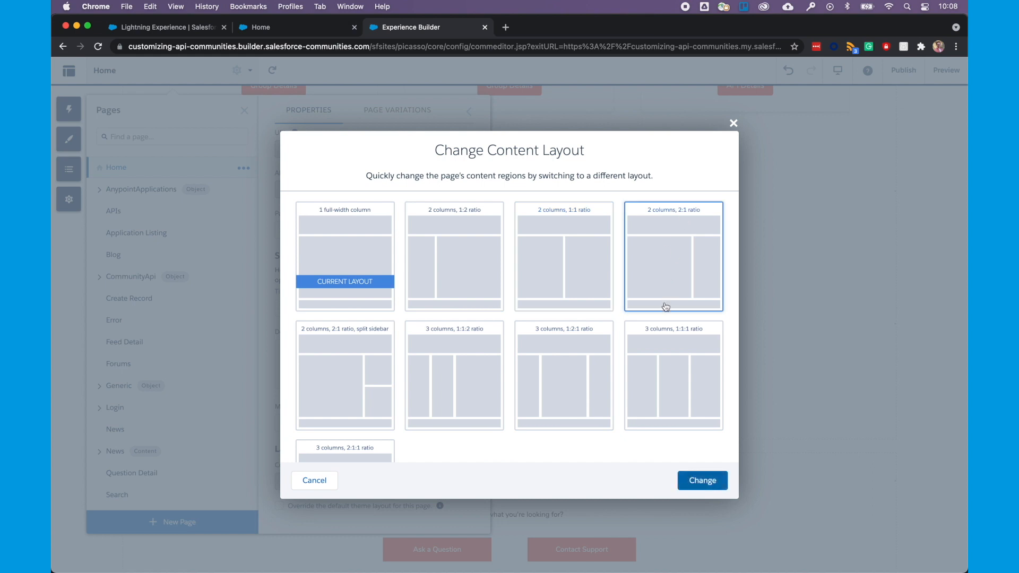
scroll(665, 306, "up", 5)
scroll(664, 372, "down", 3)
left_click(696, 480)
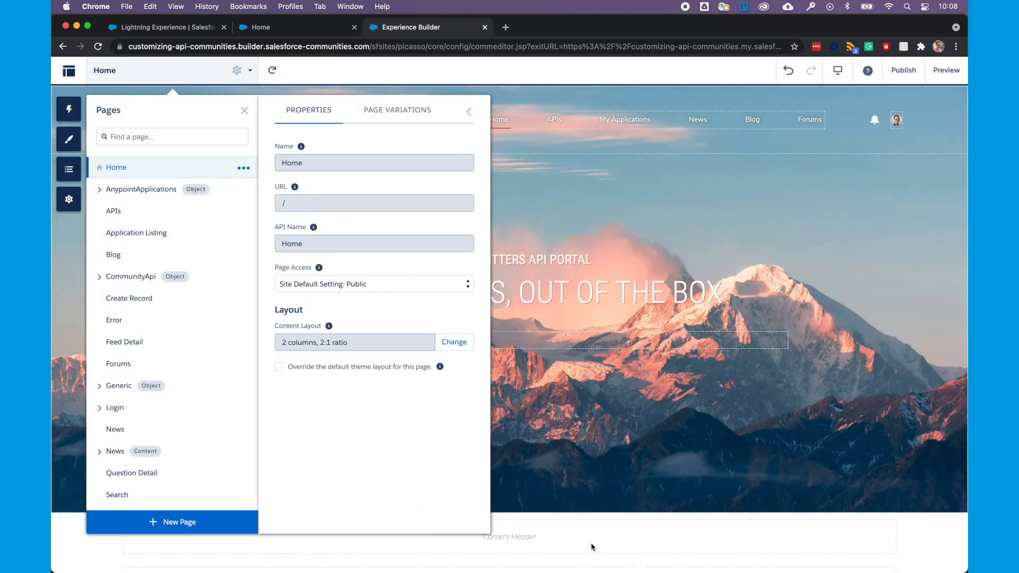
left_click(590, 529)
Move the "DISCOVER OUR APIs" headline and the API Carousel into the full-width Content Header region, headline first
scroll(609, 523, "down", 10)
scroll(596, 527, "down", 3)
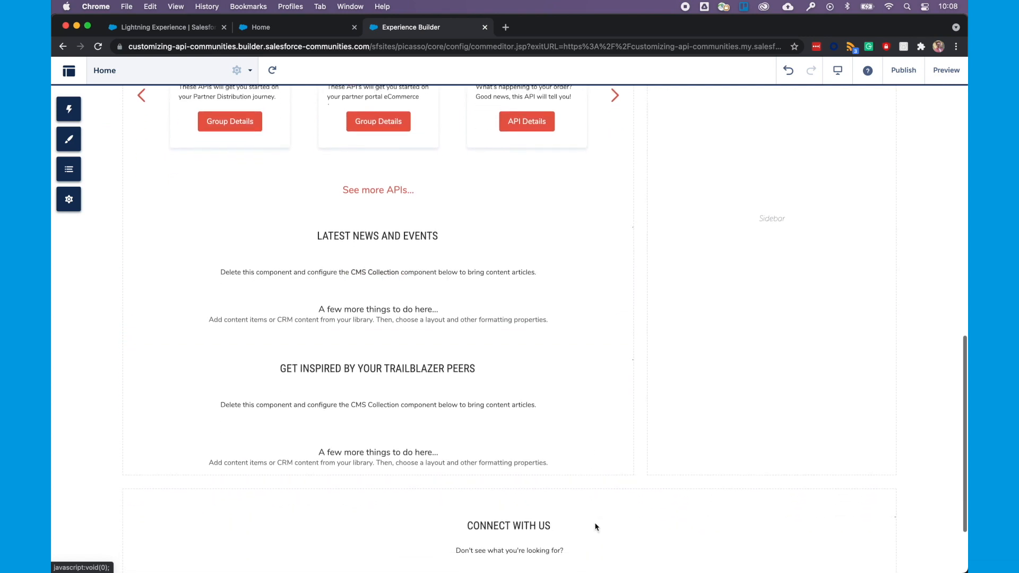
scroll(596, 525, "up", 8)
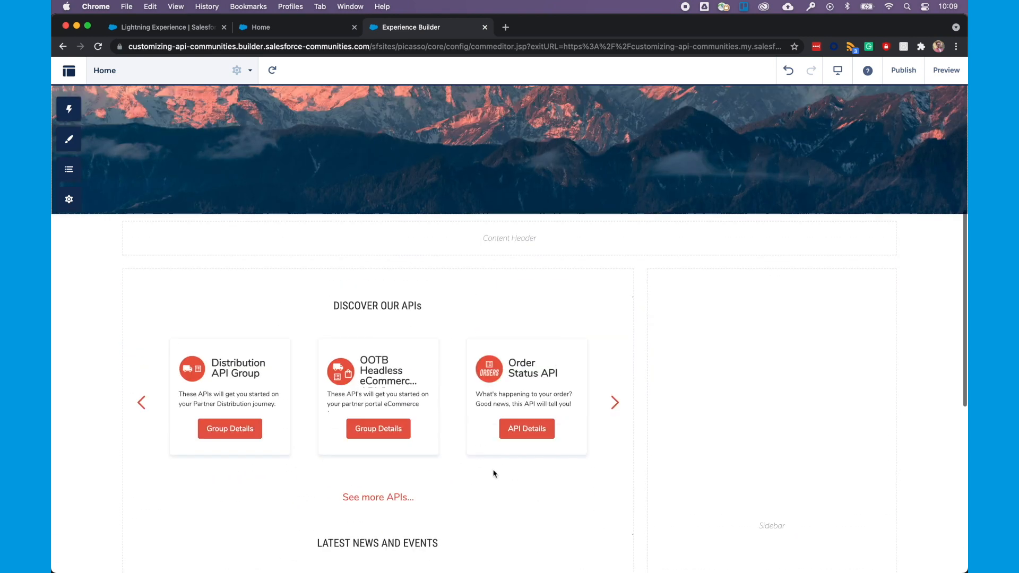
left_click(444, 296)
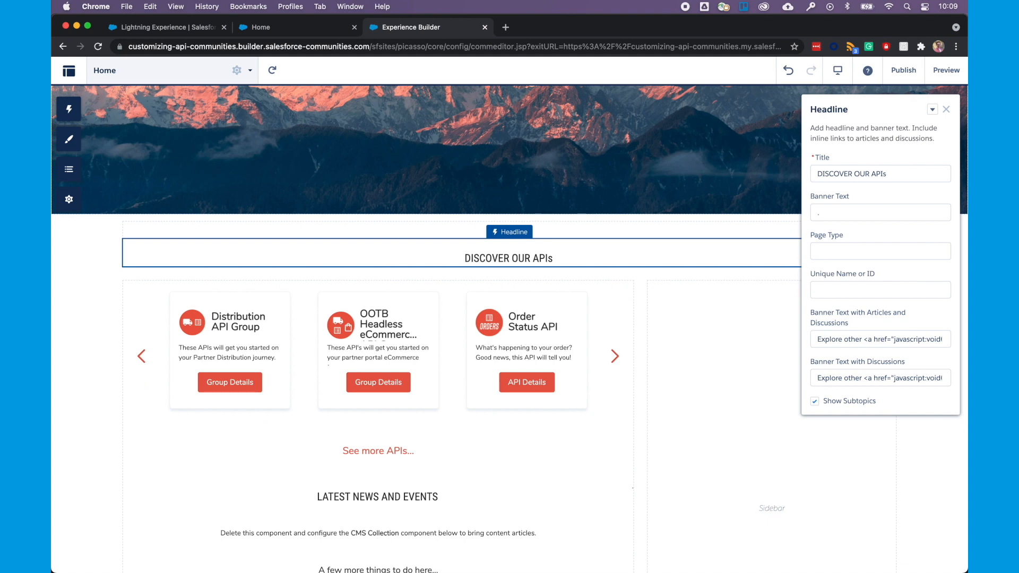
left_click_drag(423, 310, 490, 269)
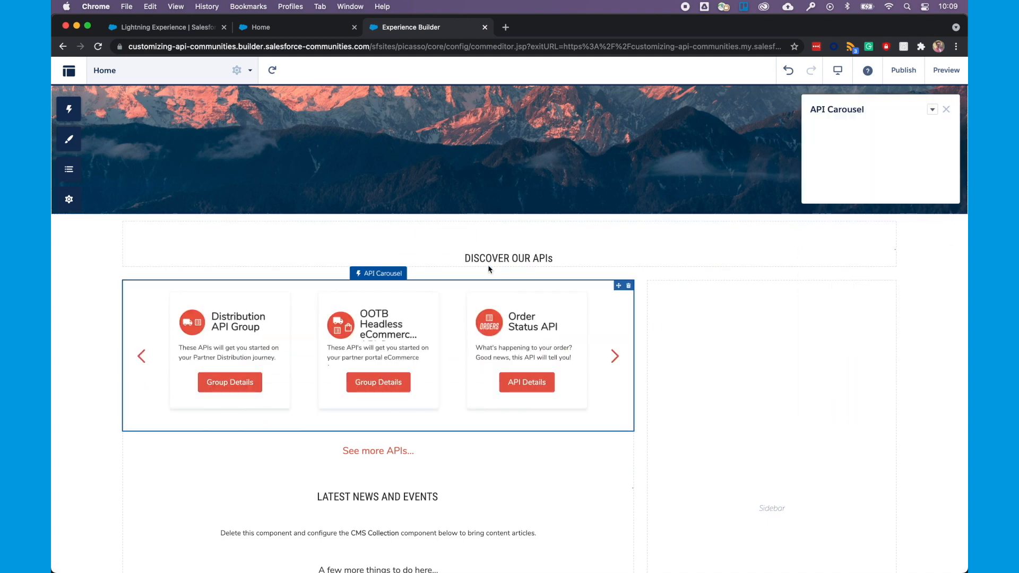
scroll(490, 270, "down", 1)
left_click(947, 110)
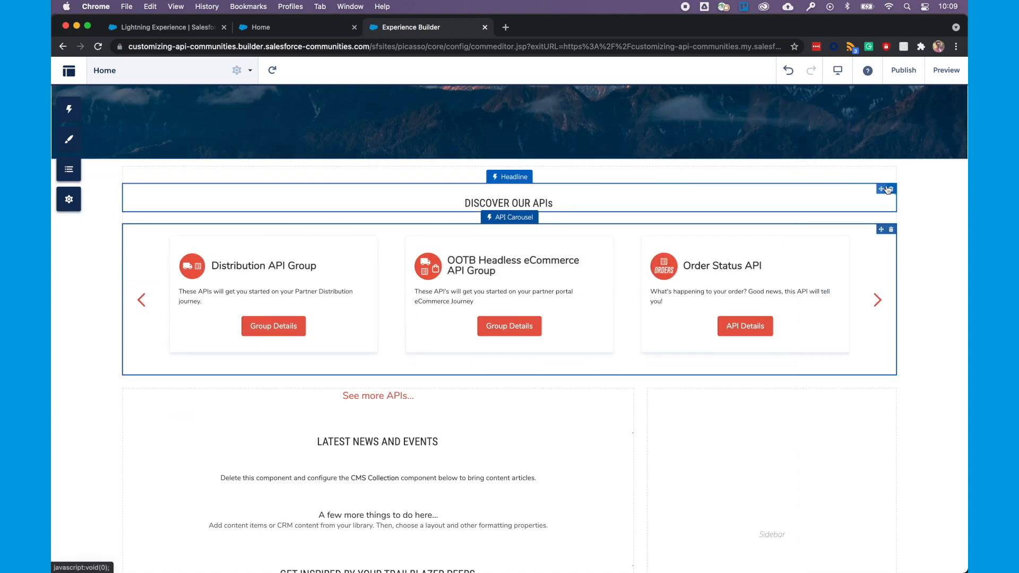
Add a copy of the "DISCOVER OUR APIs" headline below the API Carousel, titled "DISCOVER OUR API GROUPS"
left_click(888, 190)
left_click(932, 110)
left_click(906, 152)
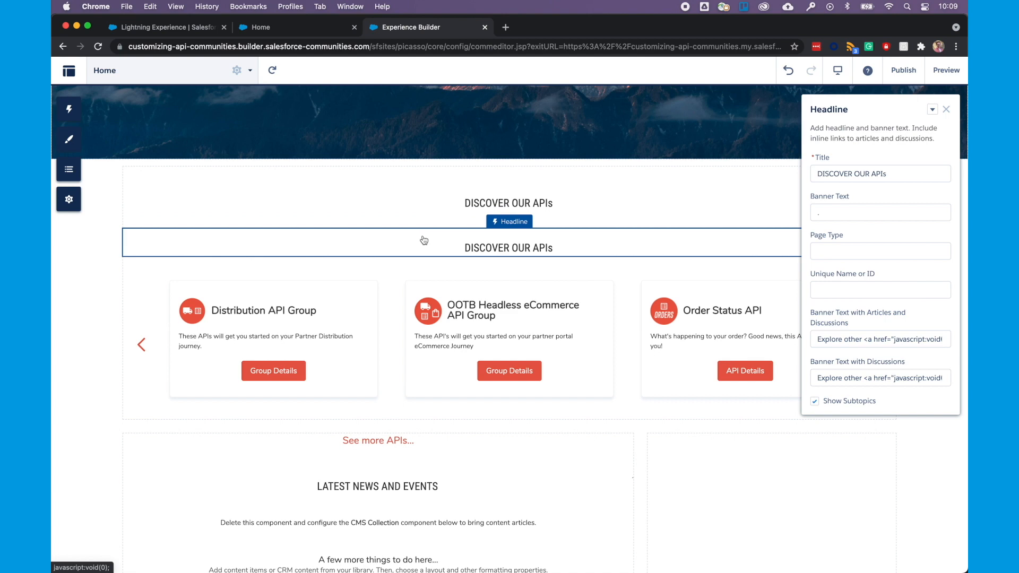
left_click_drag(416, 344, 411, 420)
left_click(921, 174)
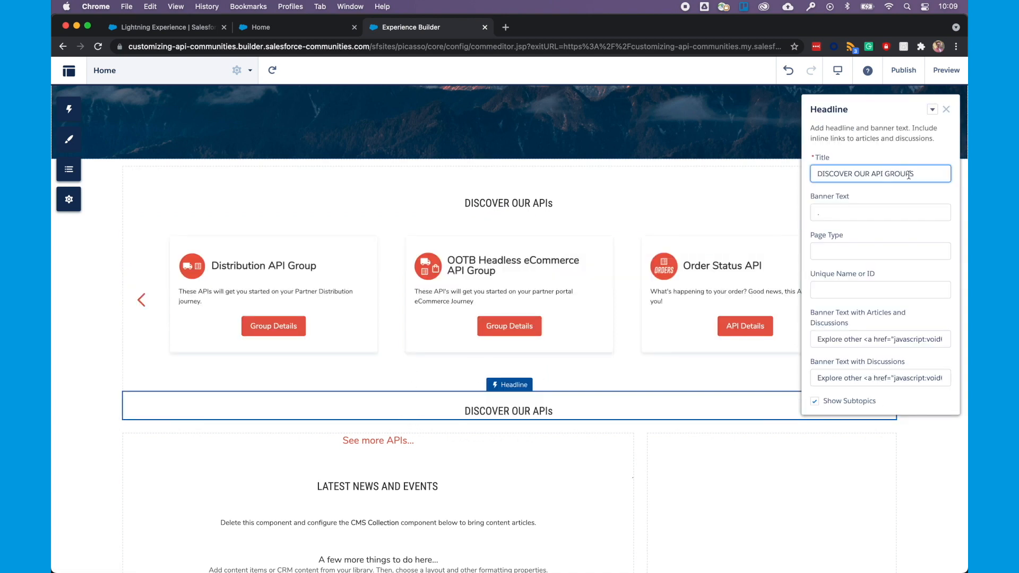
left_click(825, 216)
Duplicate the API Carousel and place the copy beneath the "DISCOVER OUR API GROUPS" headline
left_click(673, 243)
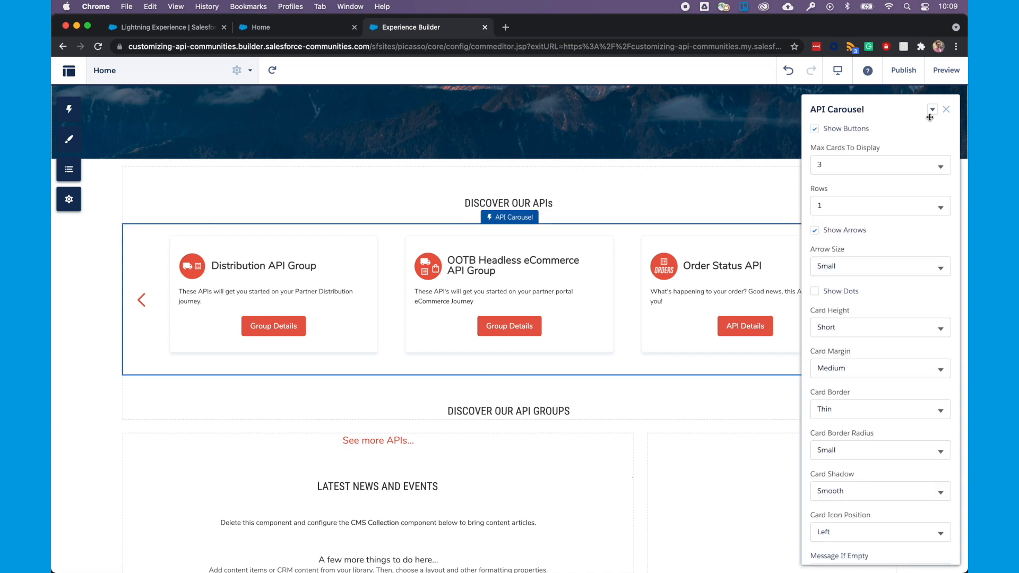
left_click(933, 111)
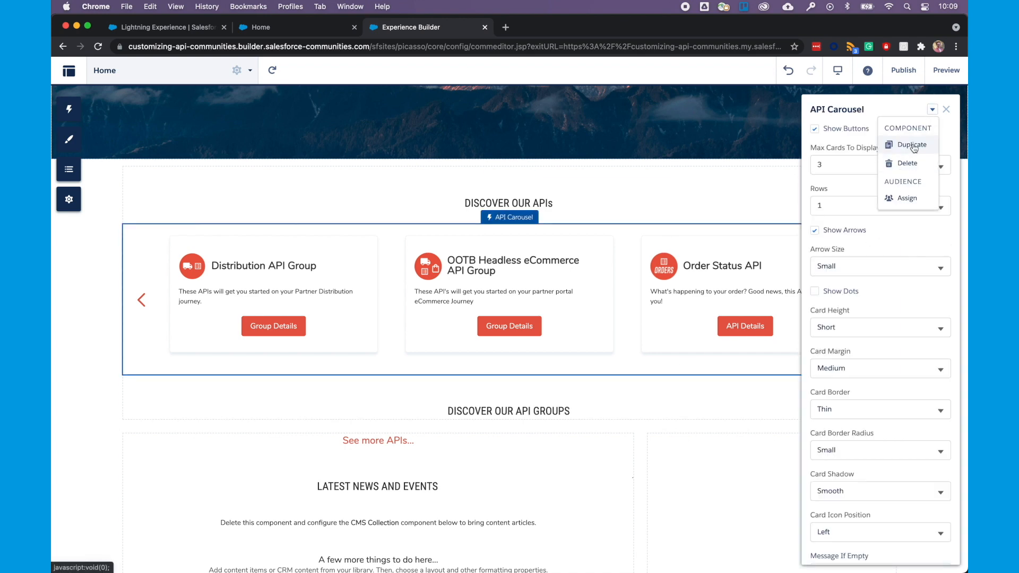
left_click(914, 148)
left_click_drag(457, 341, 452, 489)
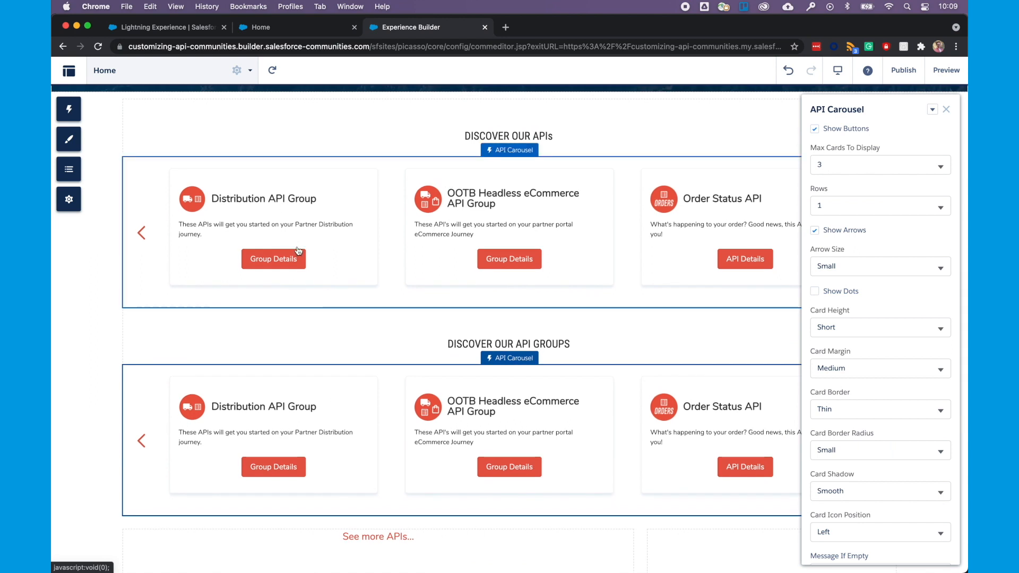
Set the API Carousel under "DISCOVER OUR APIs" to show only APIs
scroll(849, 407, "down", 5)
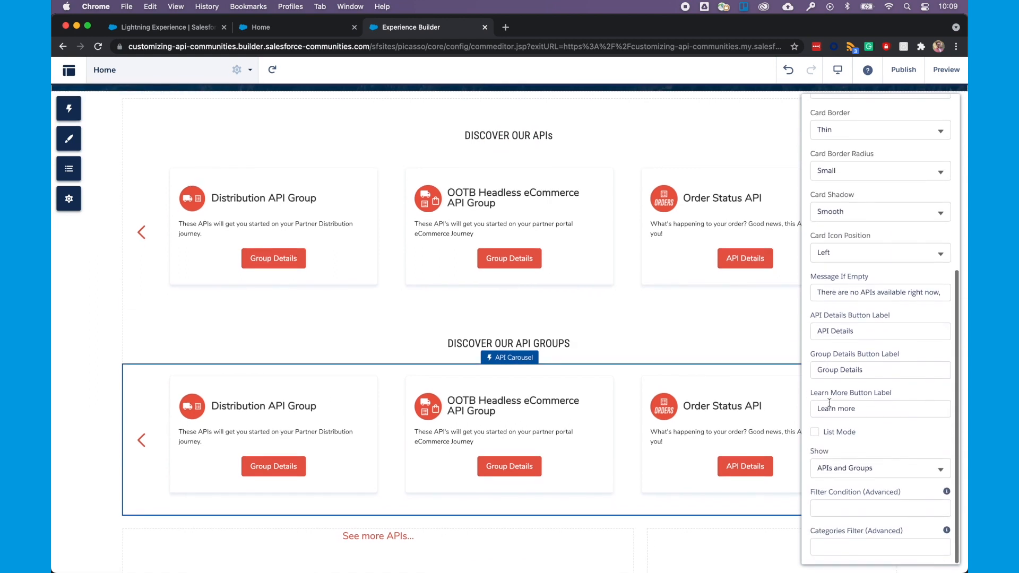
left_click(530, 236)
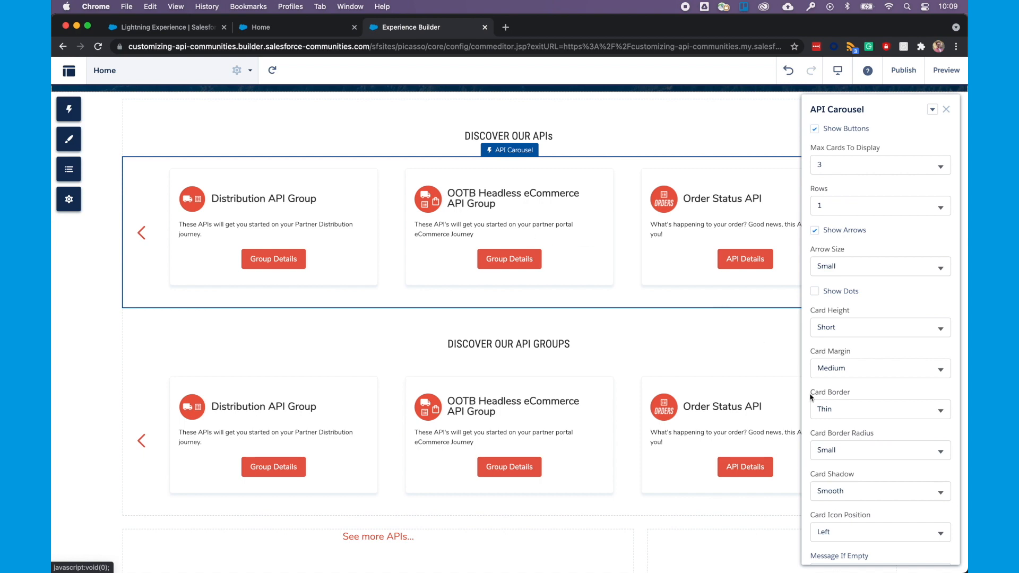
scroll(873, 478, "down", 5)
left_click(877, 470)
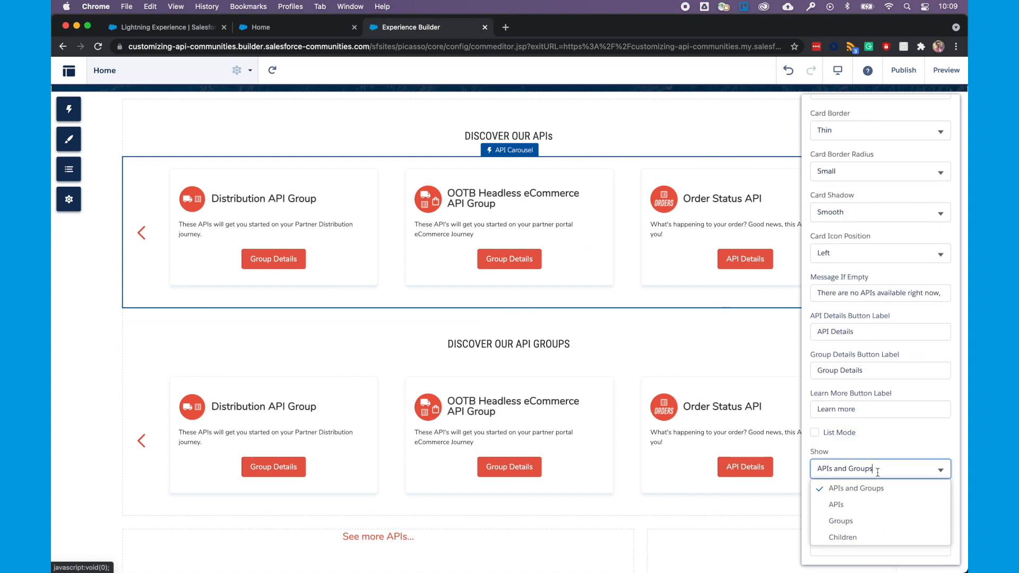
left_click(847, 506)
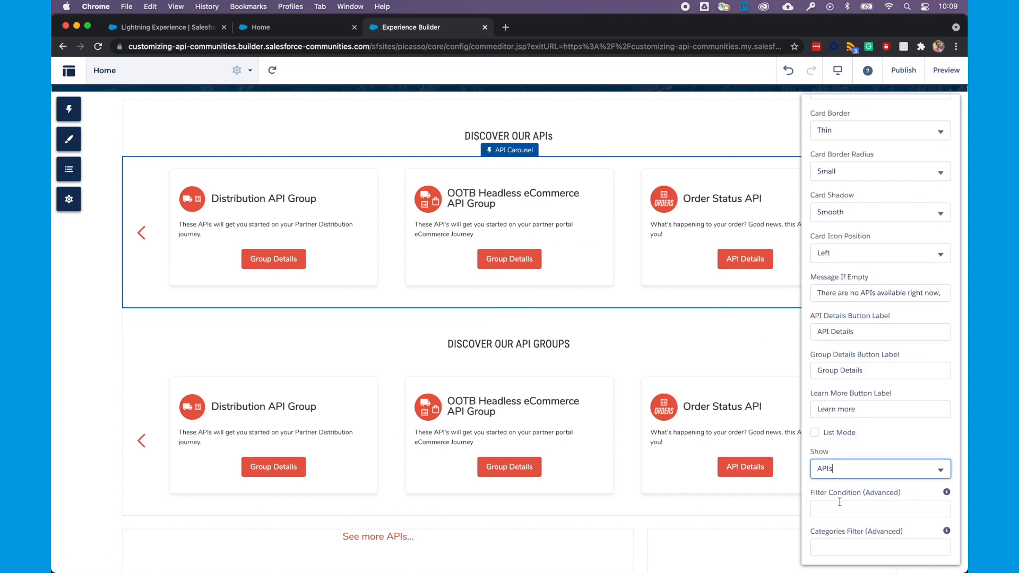
Set the API Carousel under "DISCOVER OUR API GROUPS" to show only Groups, leaving its advanced filters empty
left_click(552, 400)
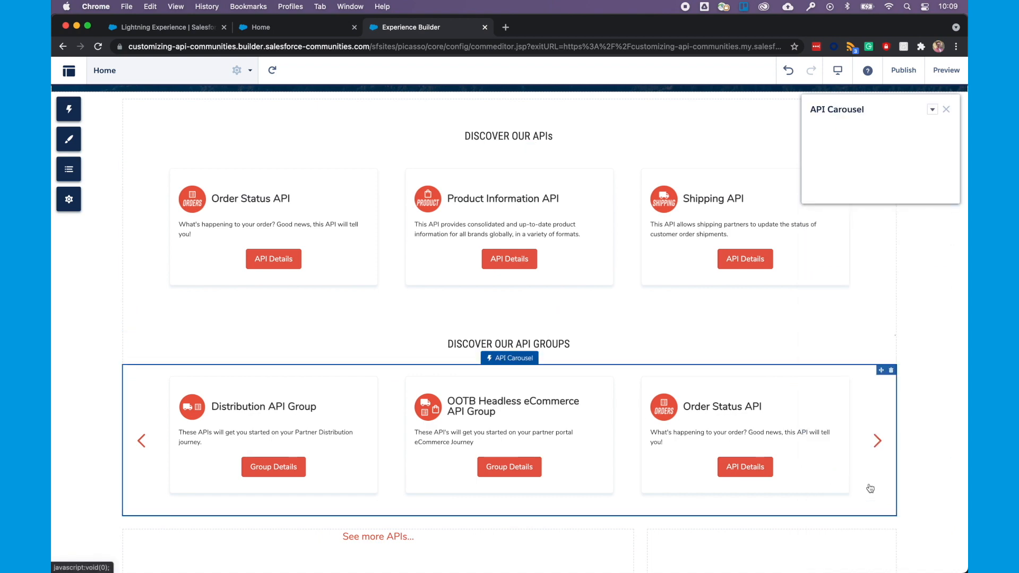
scroll(833, 478, "down", 10)
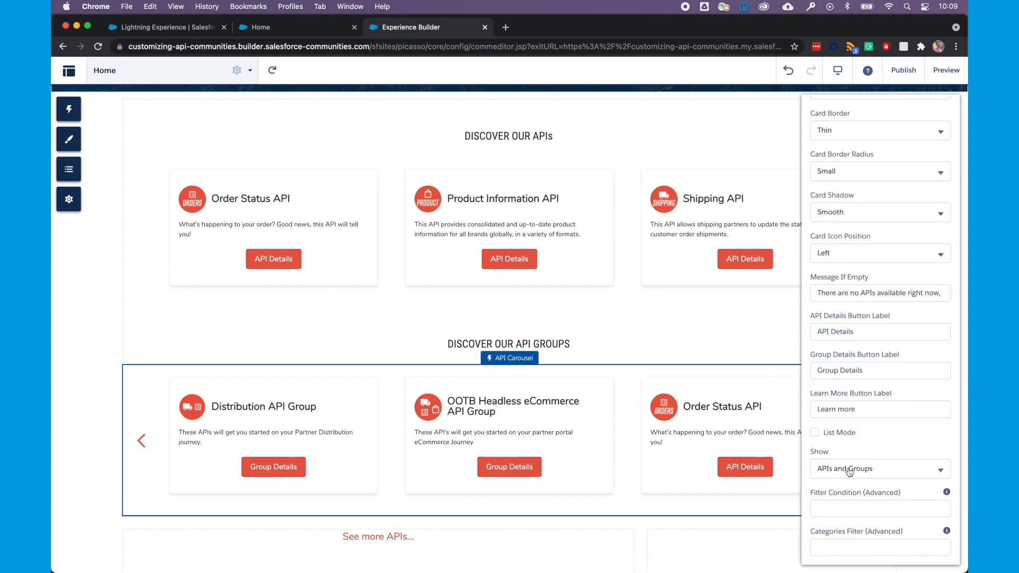
left_click(846, 470)
left_click(841, 522)
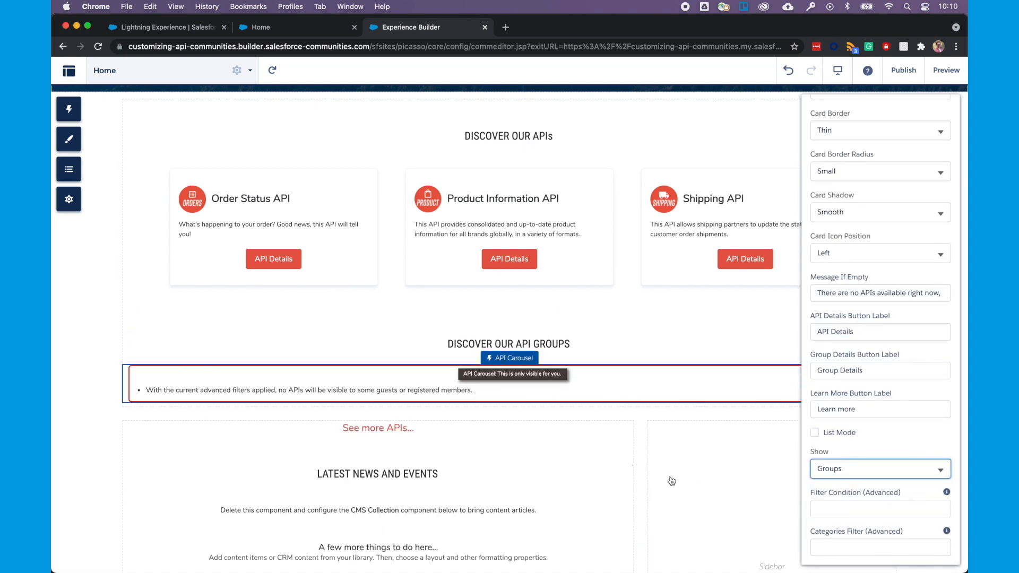
left_click(831, 508)
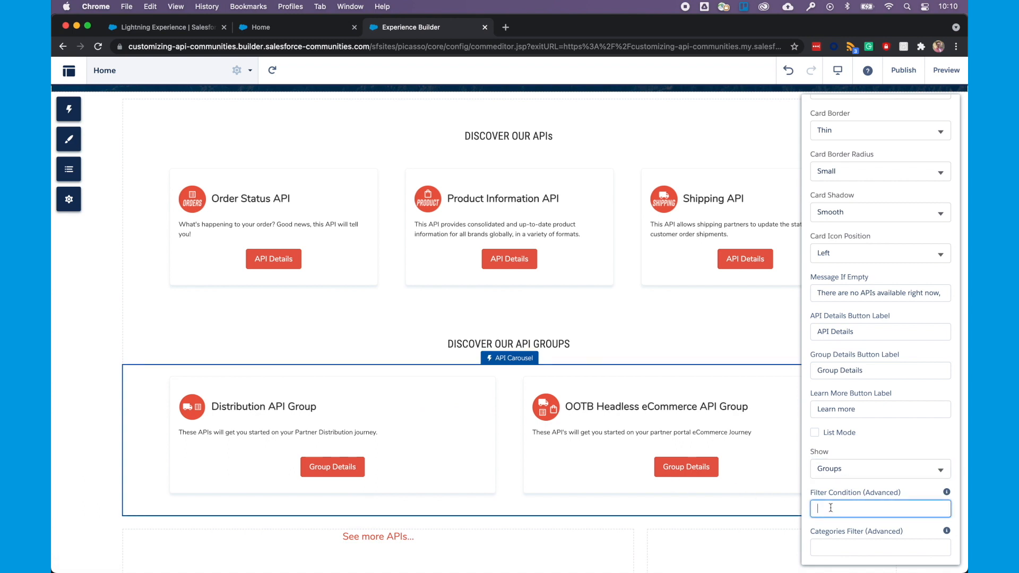
left_click(826, 541)
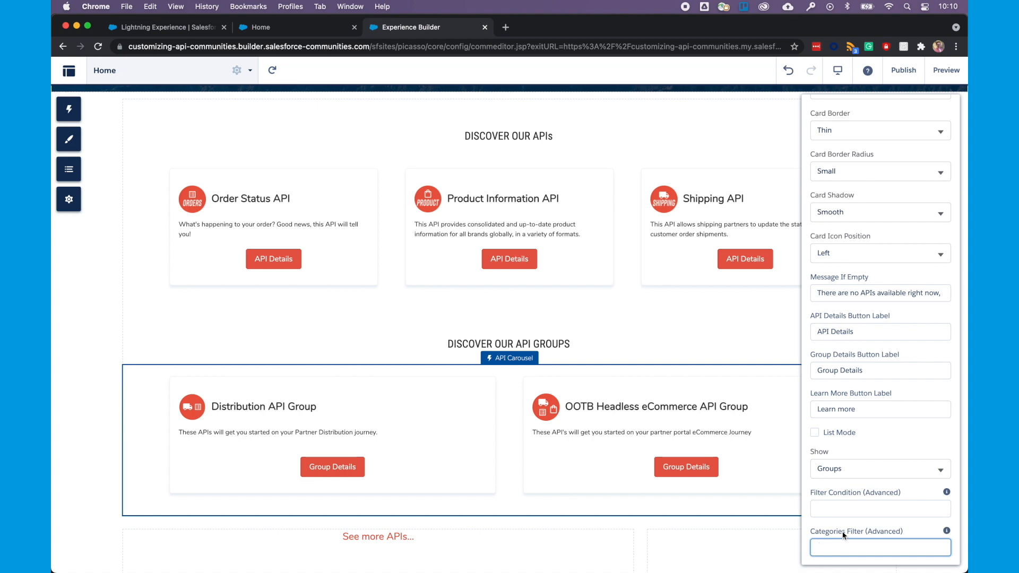
Move the "See more APIs..." link into the Content Header region, below the API groups carousel
scroll(469, 395, "down", 6)
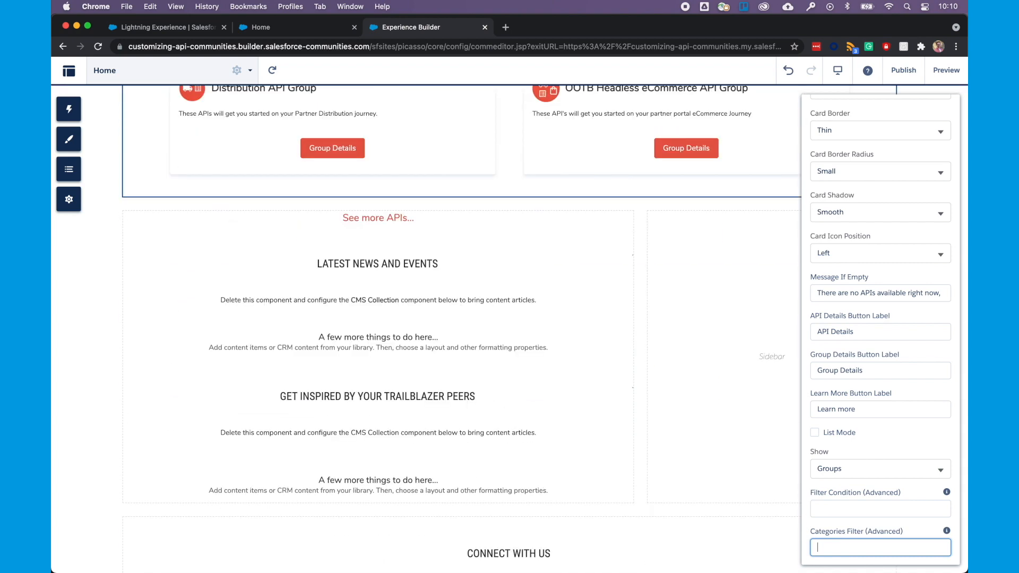
left_click(339, 263)
left_click_drag(402, 220, 478, 236)
Change the title of the "LATEST NEWS AND EVENTS" headline to "THE OOTB API PORTAL"
left_click(390, 305)
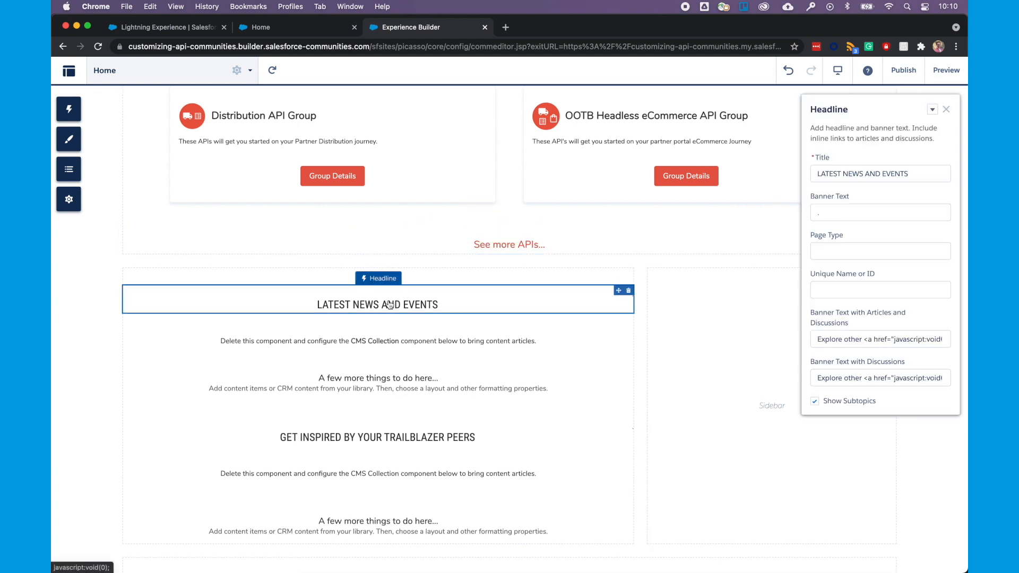
triple_click(858, 173)
type("THE OOTB API PORTAL")
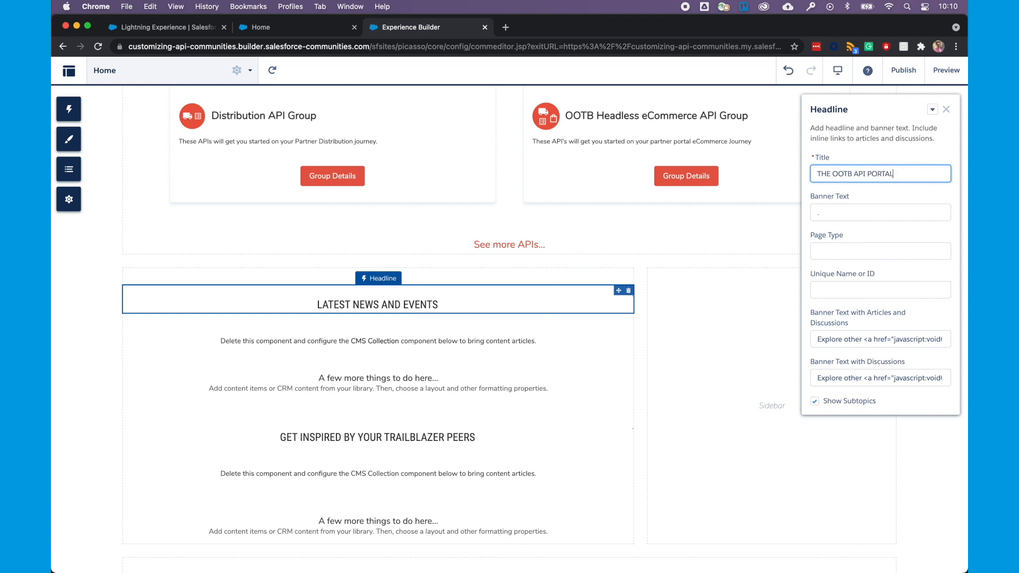
left_click(525, 322)
left_click(464, 305)
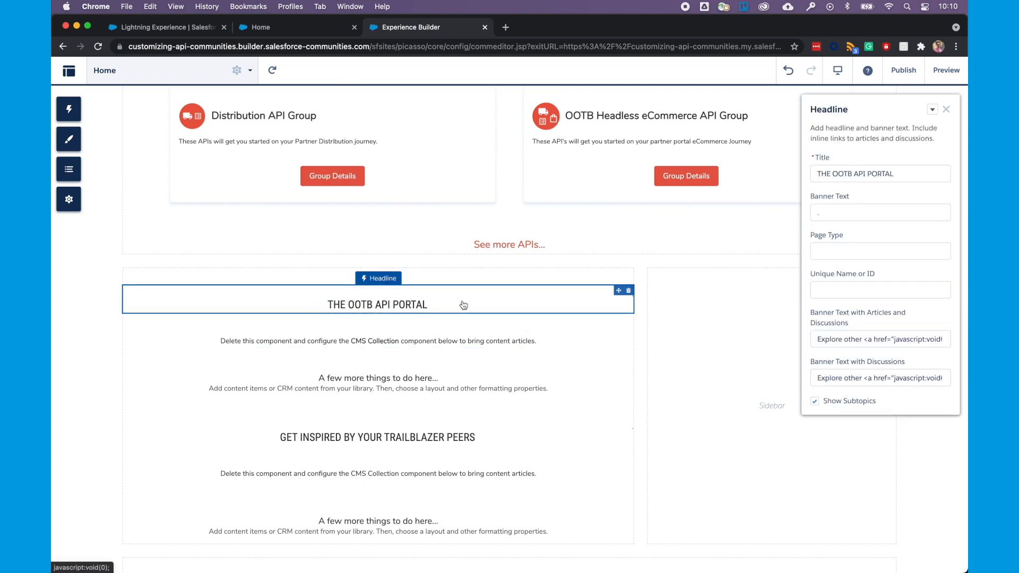
Replace the placeholder text under the "THE OOTB API PORTAL" headline with the uploaded image your_apis_ootb_image.jpg
left_click(526, 340)
left_click(525, 340)
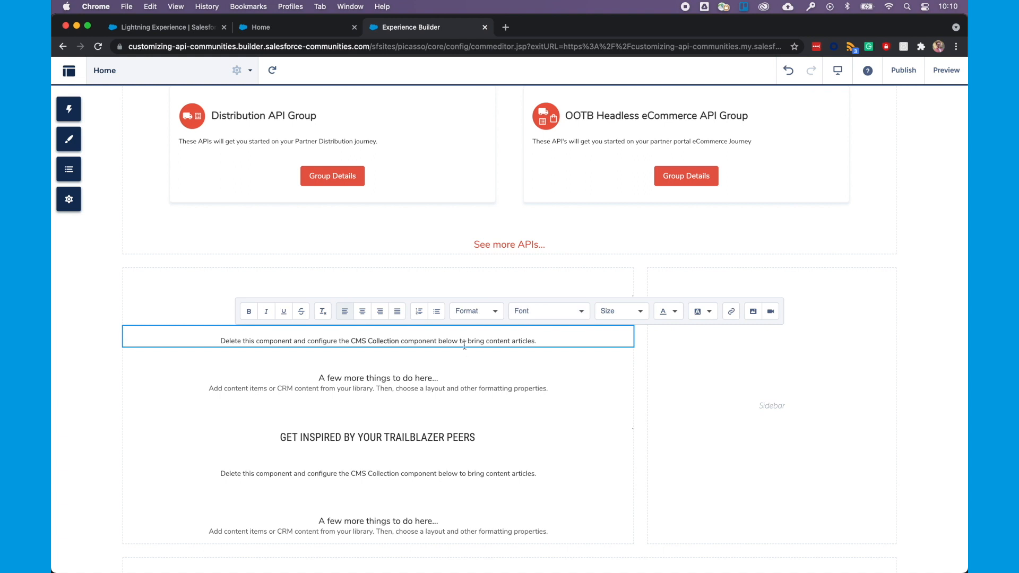
key("super+a")
key("BackSpace")
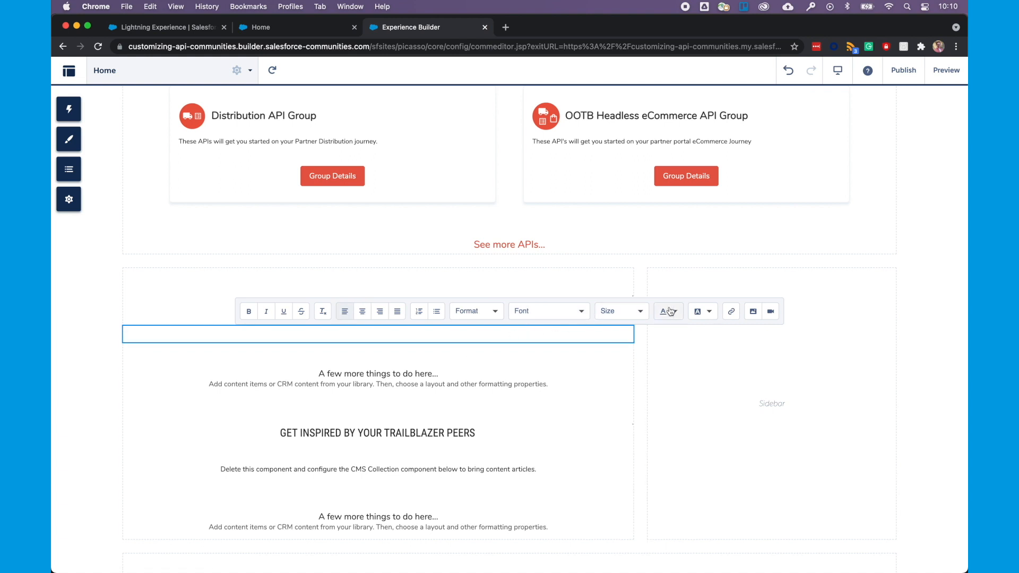
left_click(754, 313)
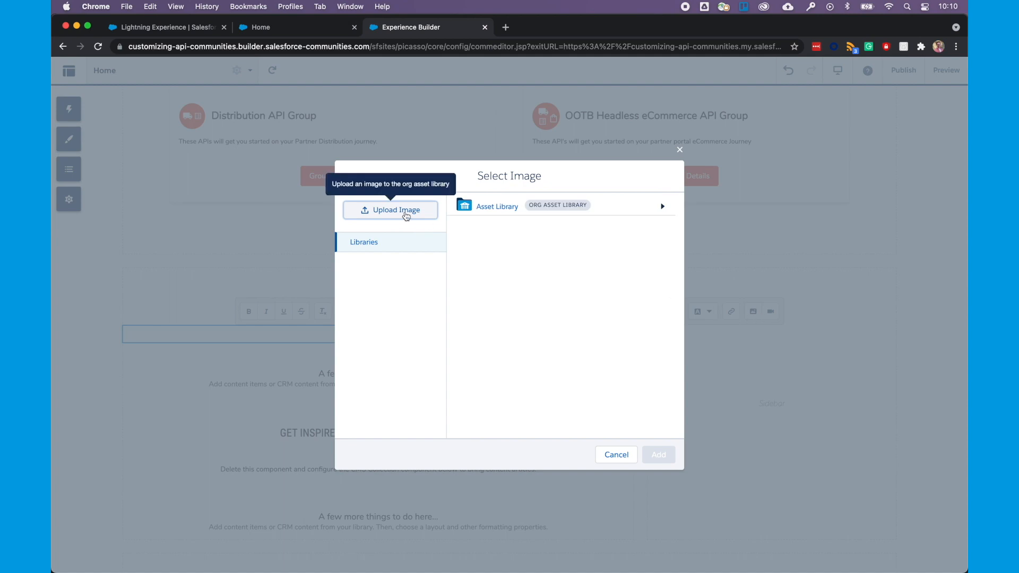
left_click(403, 211)
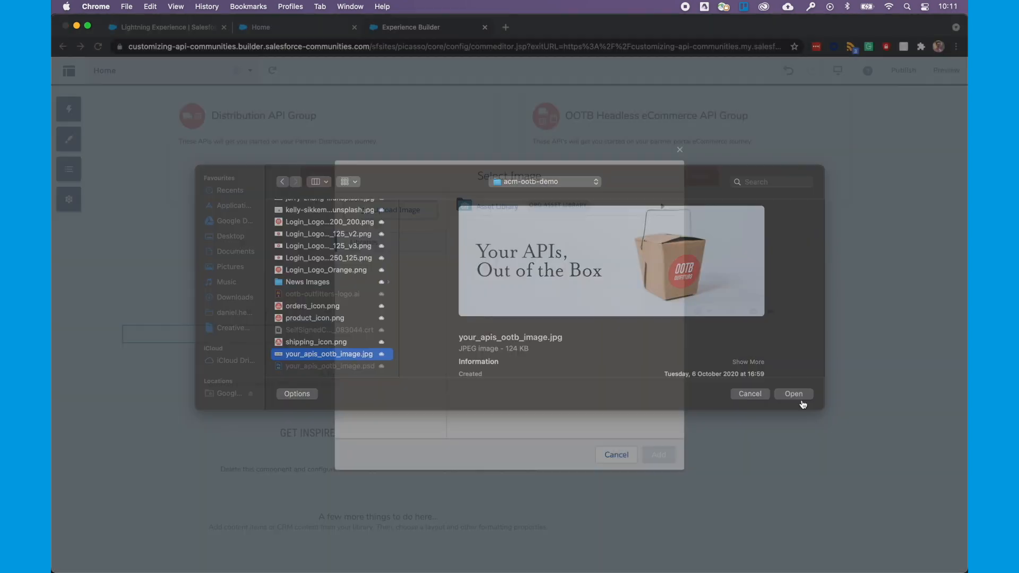
left_click(740, 400)
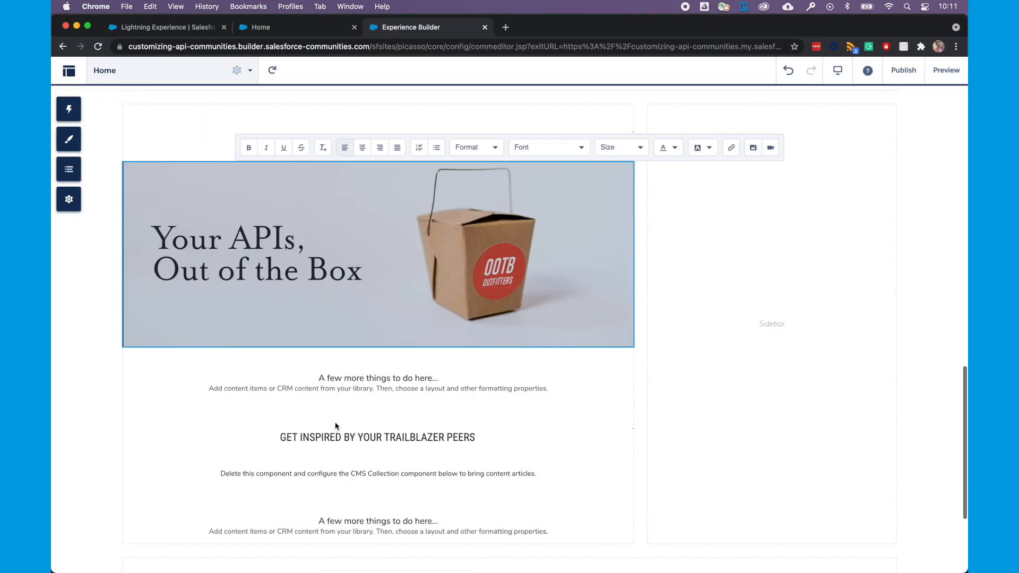
left_click(355, 359)
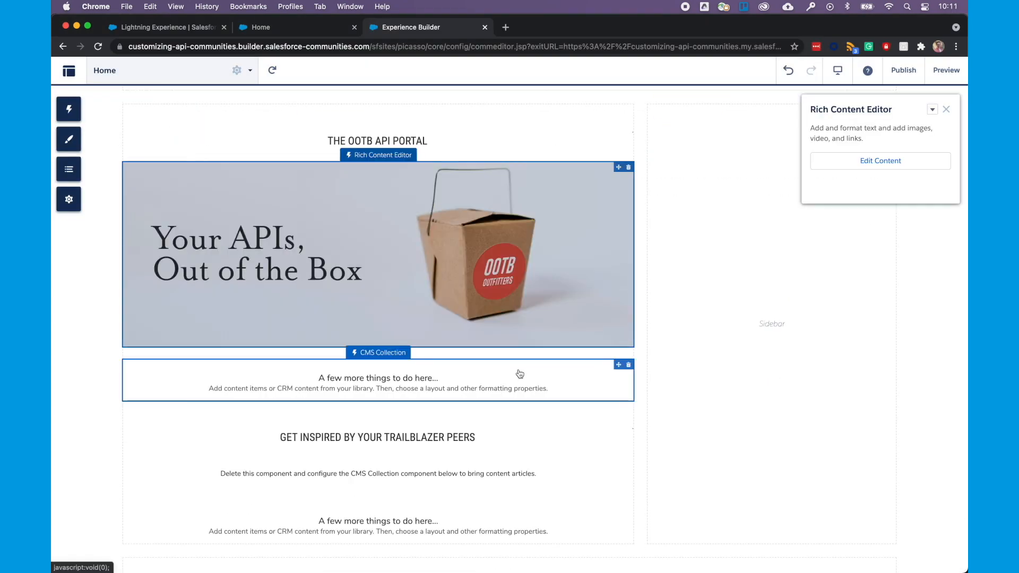
Browse the available page components, from the standard content components down to the custom API components
left_click(74, 110)
left_click(75, 110)
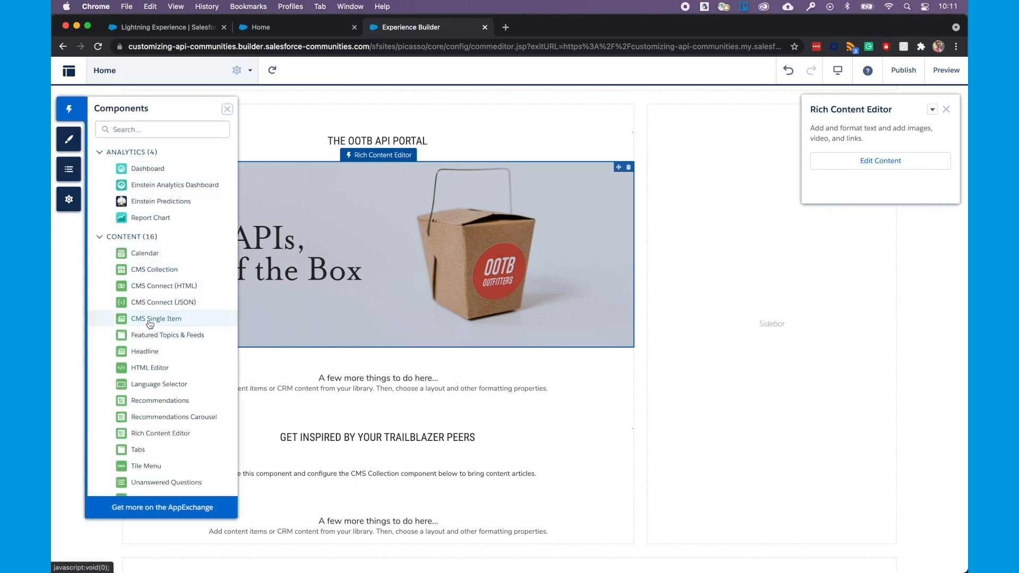
scroll(150, 324, "down", 10)
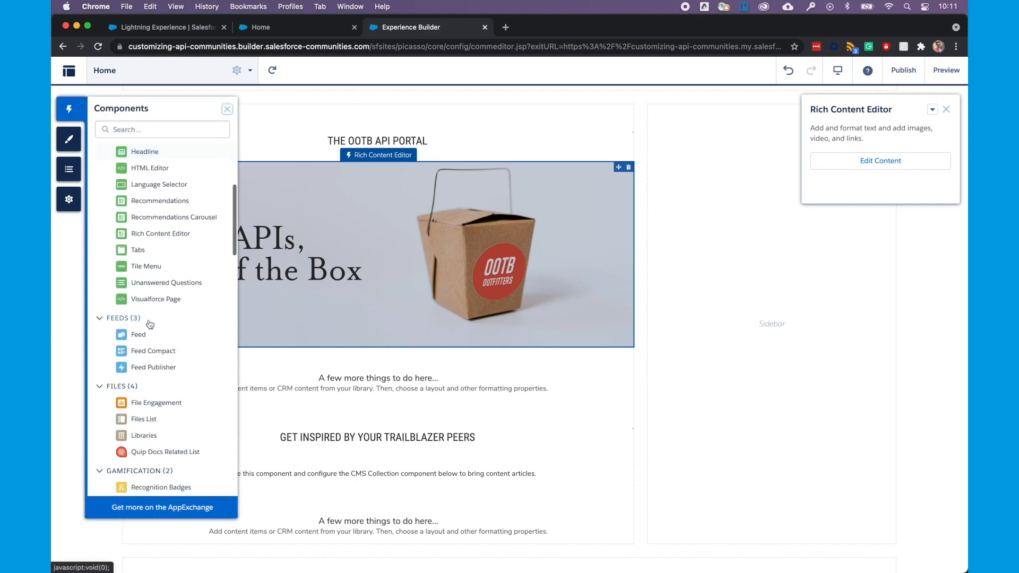
scroll(159, 318, "down", 7)
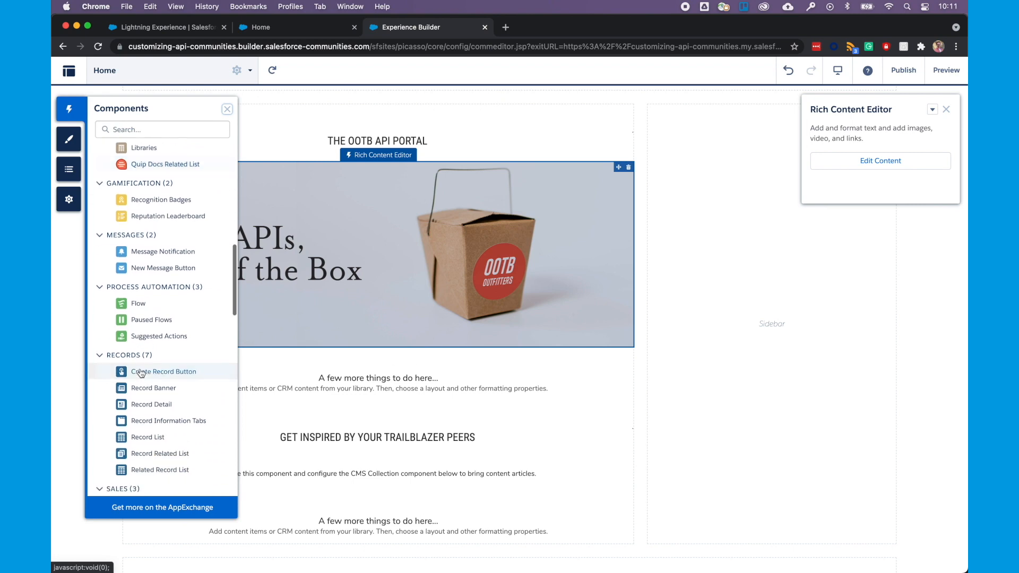
scroll(141, 319, "down", 10)
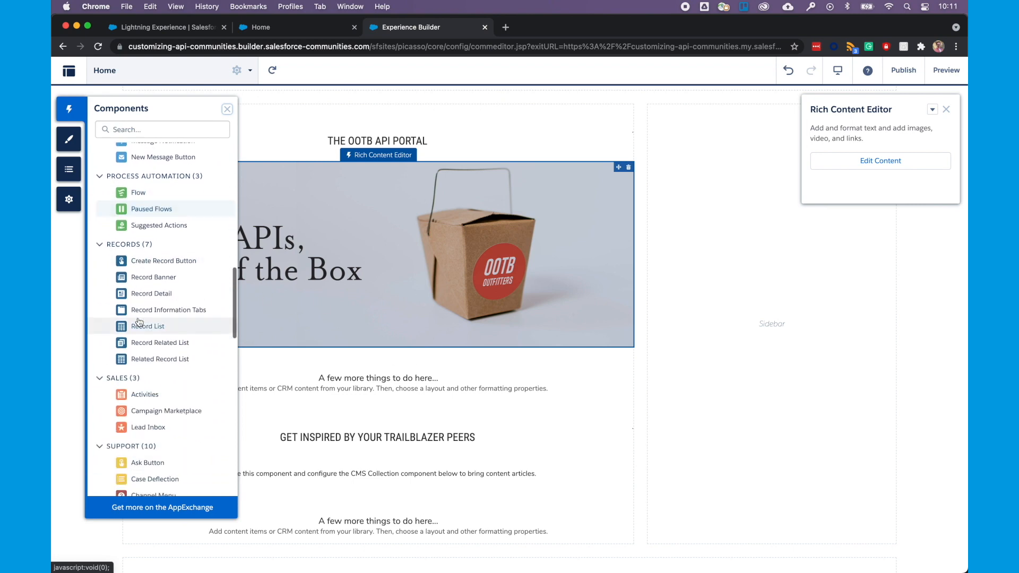
scroll(139, 322, "up", 20)
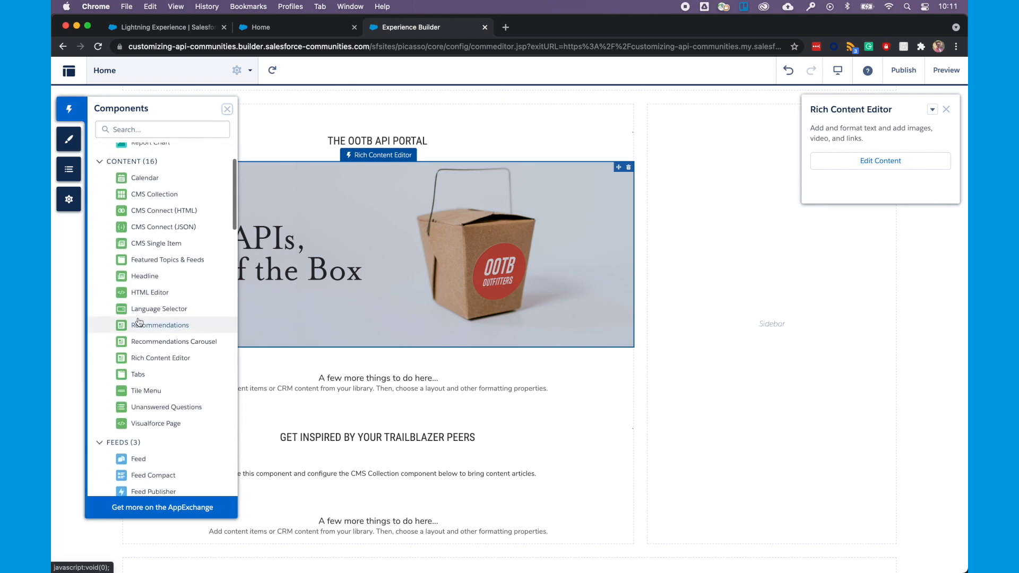
scroll(139, 321, "down", 2)
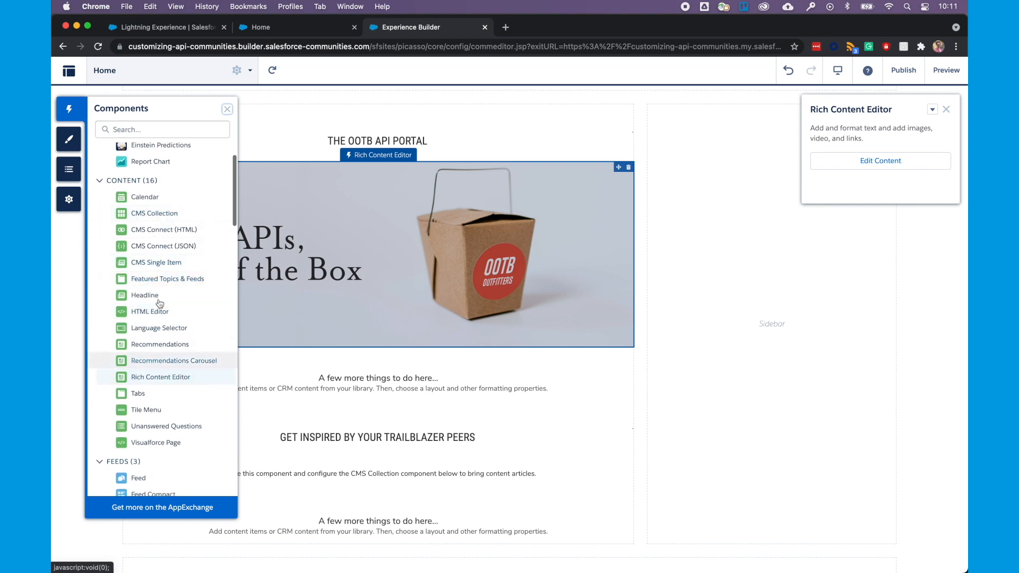
scroll(154, 363, "down", 3)
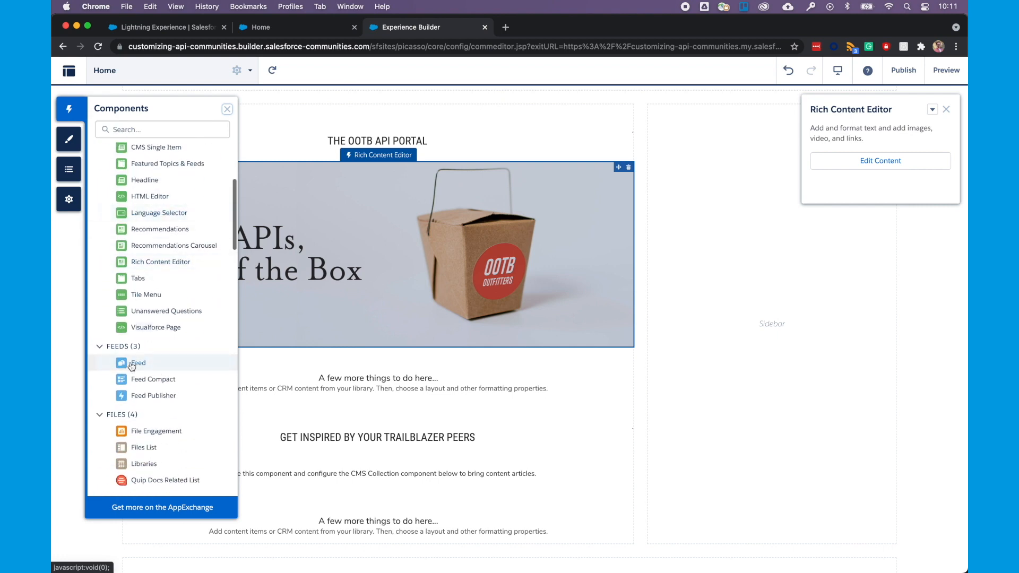
scroll(131, 366, "down", 15)
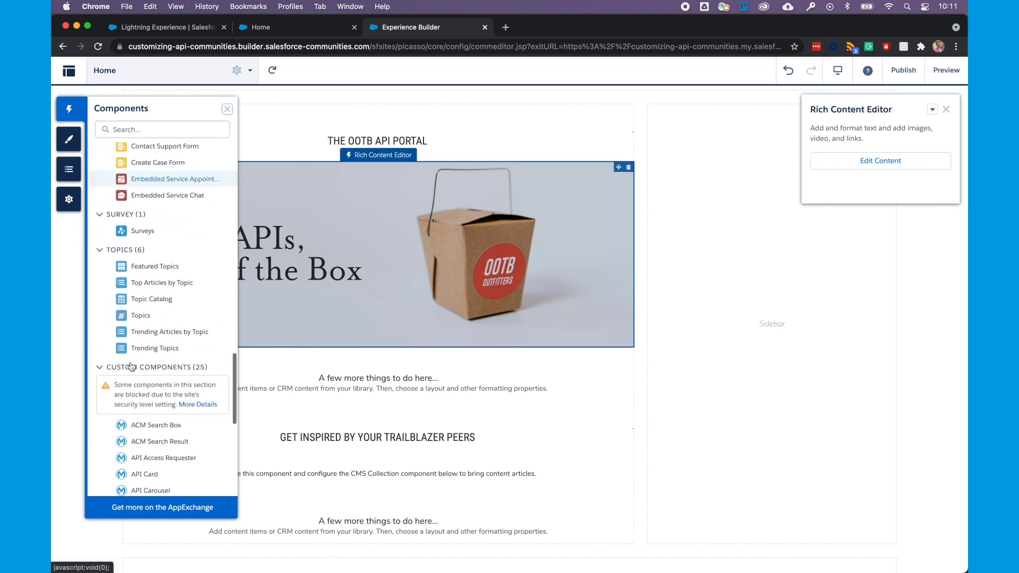
scroll(131, 367, "down", 10)
scroll(158, 292, "up", 6)
scroll(158, 292, "up", 1)
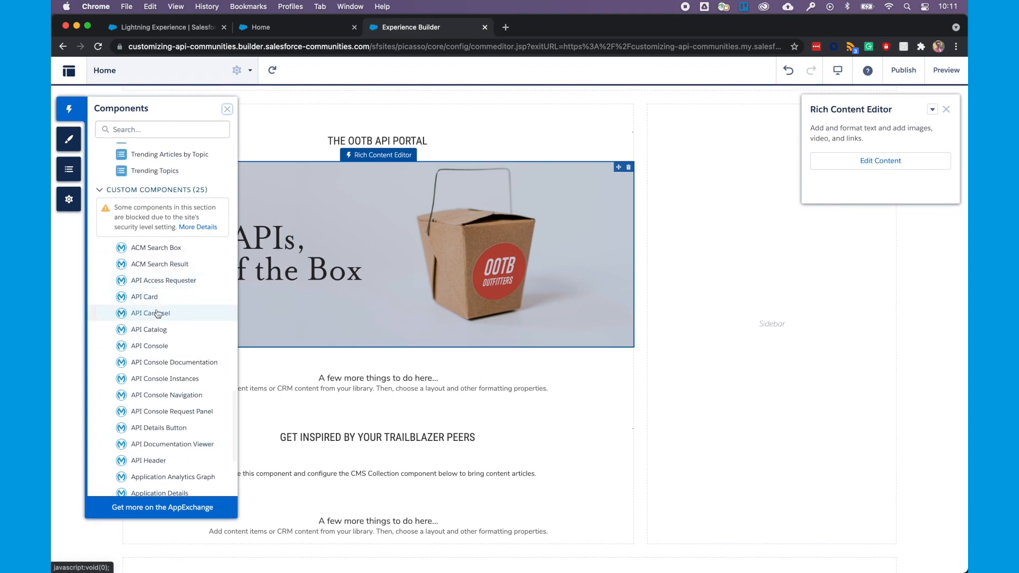
scroll(158, 307, "down", 5)
scroll(342, 283, "up", 10)
scroll(343, 284, "up", 3)
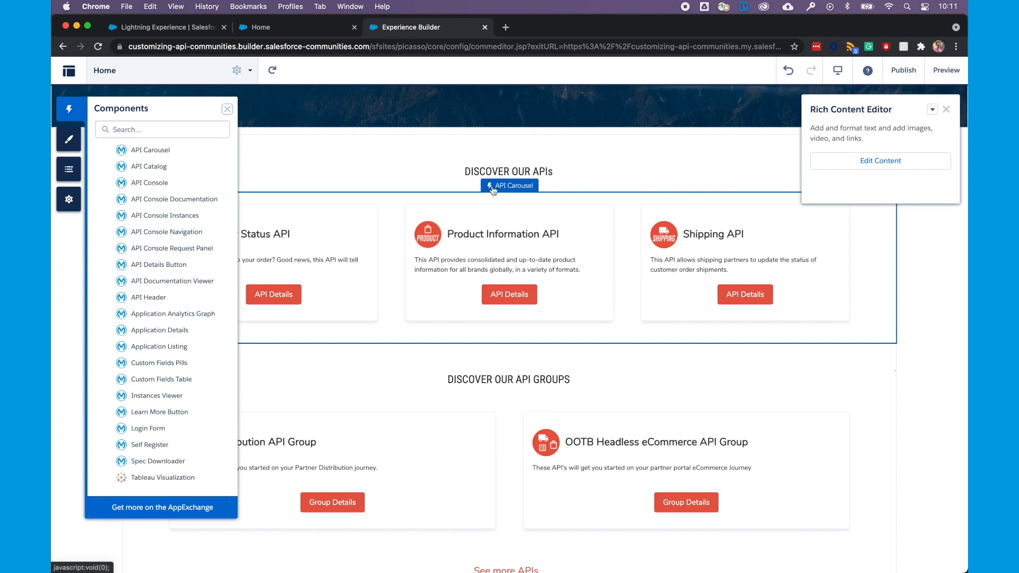
scroll(159, 319, "up", 5)
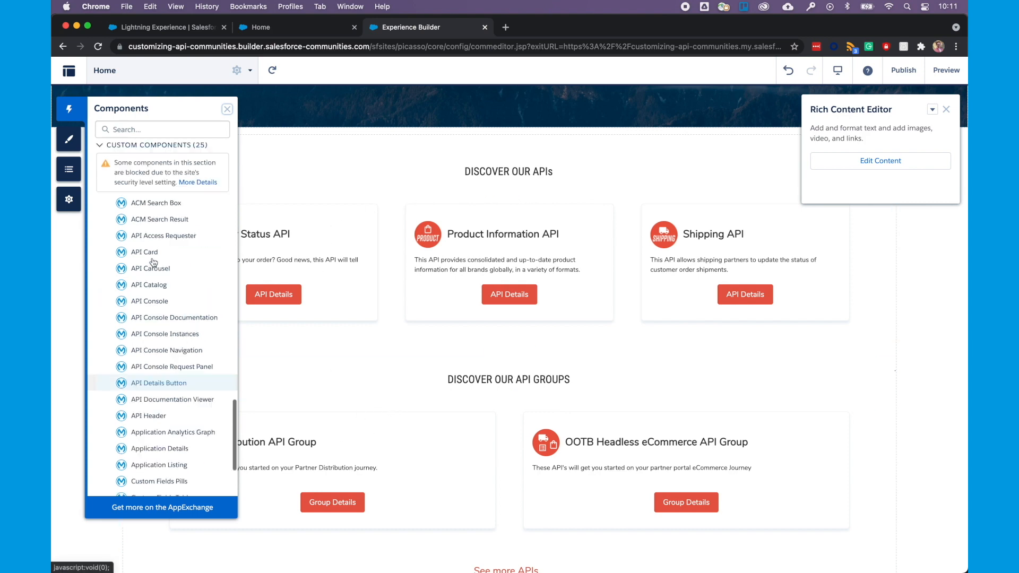
Add a Rich Content Editor below the box image with the introduction beginning "Here at OOTB Outfitters, we recognise the importance of sharing our capabilities"
scroll(318, 319, "down", 6)
scroll(155, 277, "up", 5)
scroll(155, 278, "down", 3)
left_click_drag(205, 323, 327, 441)
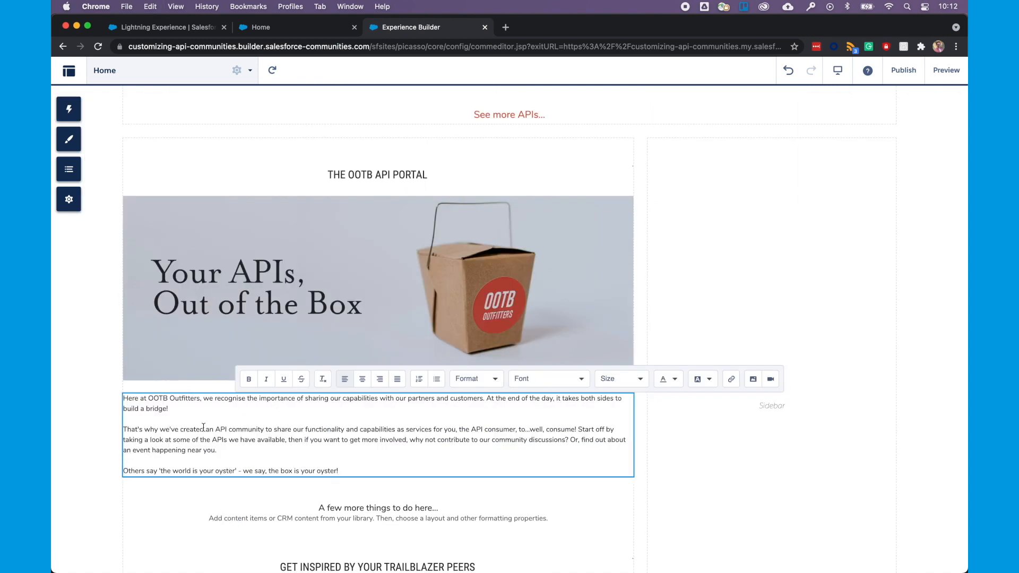
scroll(163, 423, "down", 3)
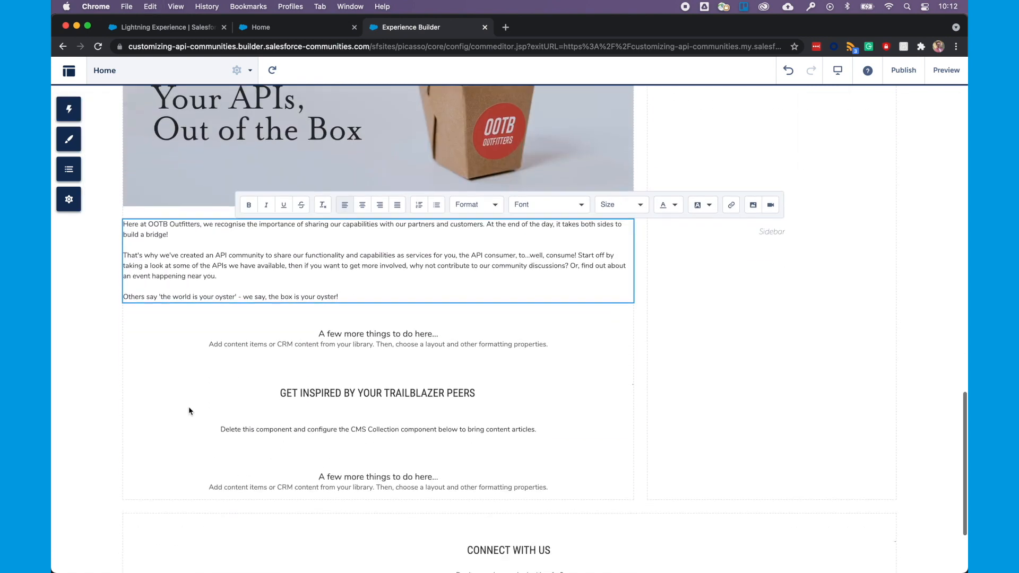
left_click(539, 378)
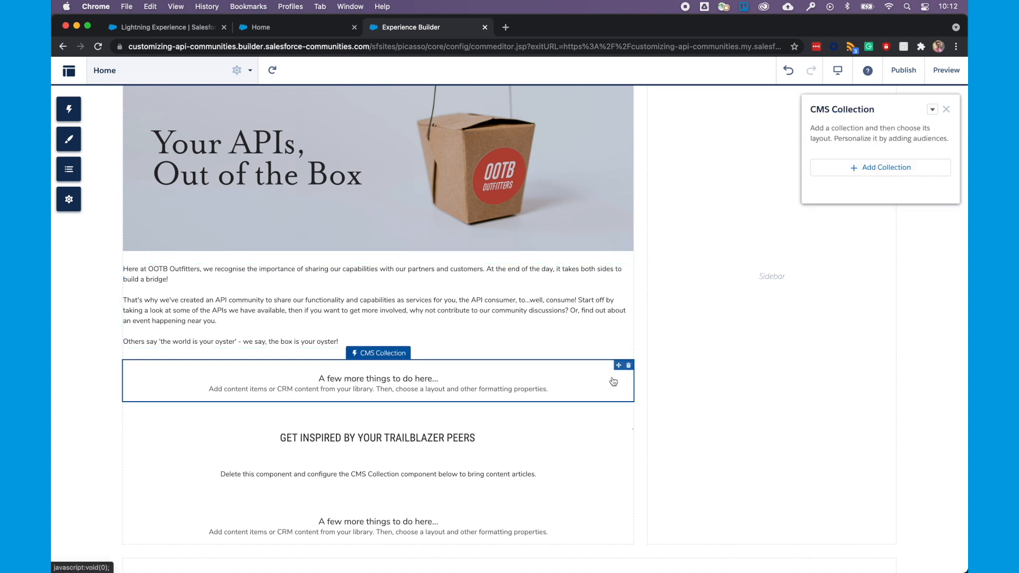
Add a Headline between the introduction text and the CMS Collection, titled "LATEST NEWS AND EVENTS" with empty banner text
left_click(69, 109)
type("headli")
left_click_drag(143, 186, 382, 372)
left_click(847, 179)
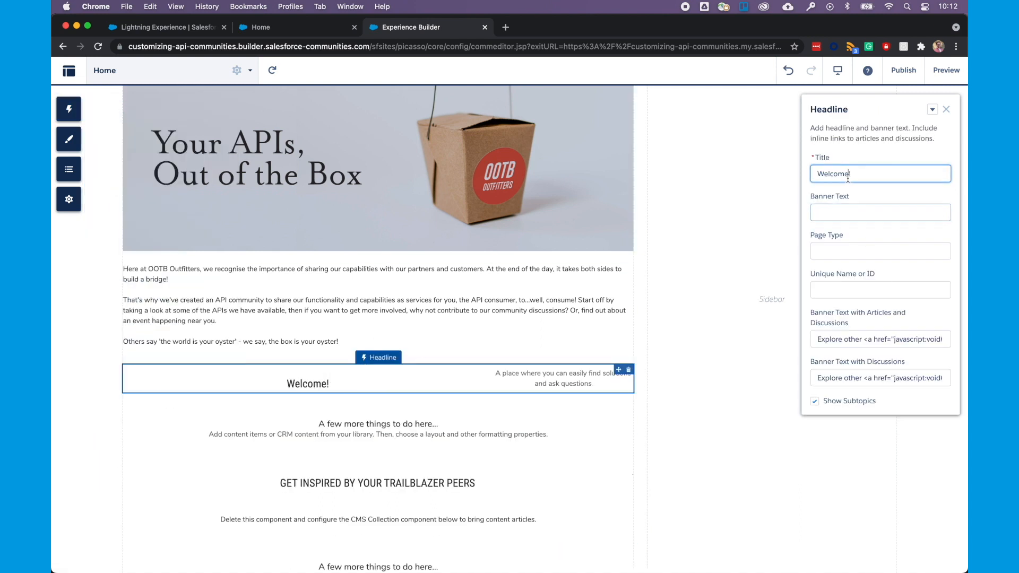
key("super+a")
type("LAT")
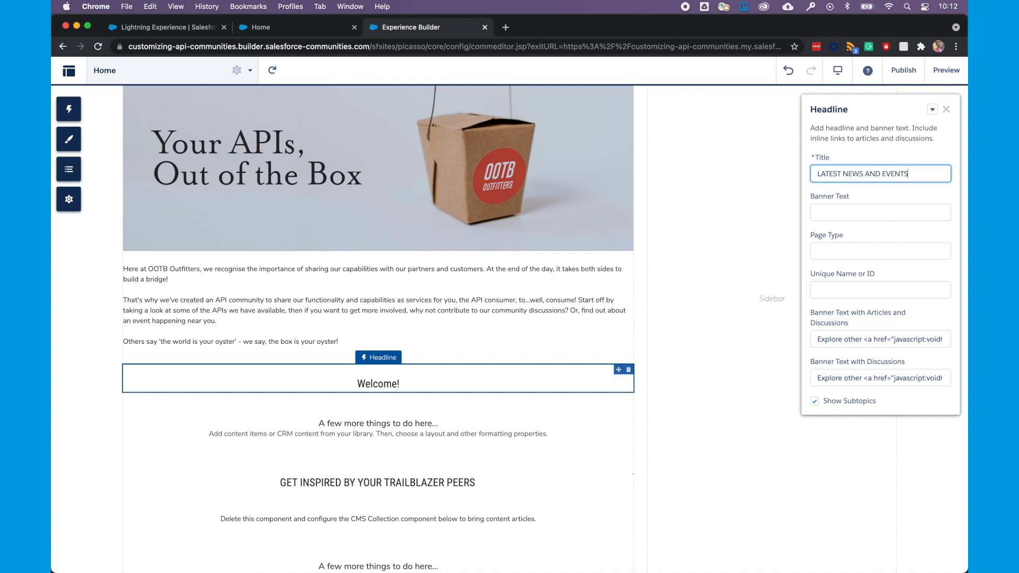
key("Tab")
Assign the News collection to the CMS Collection below the "LATEST NEWS AND EVENTS" headline
left_click(594, 423)
left_click(844, 171)
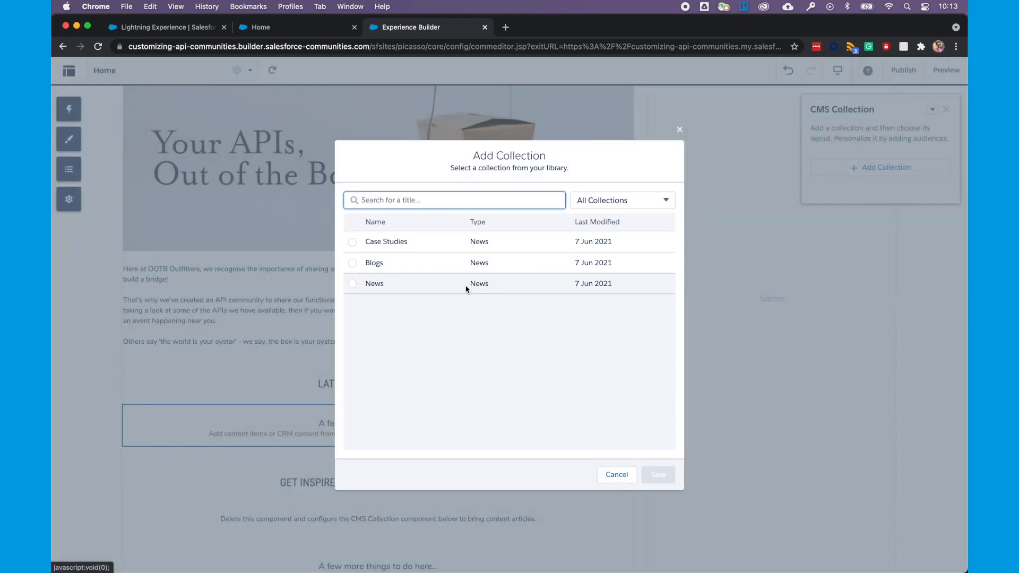
left_click(352, 284)
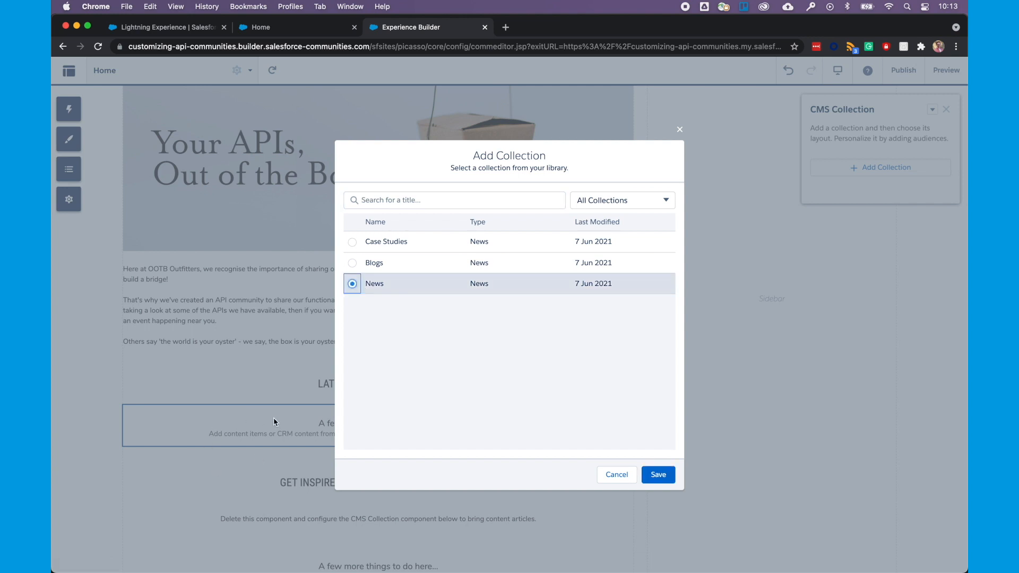
left_click(668, 479)
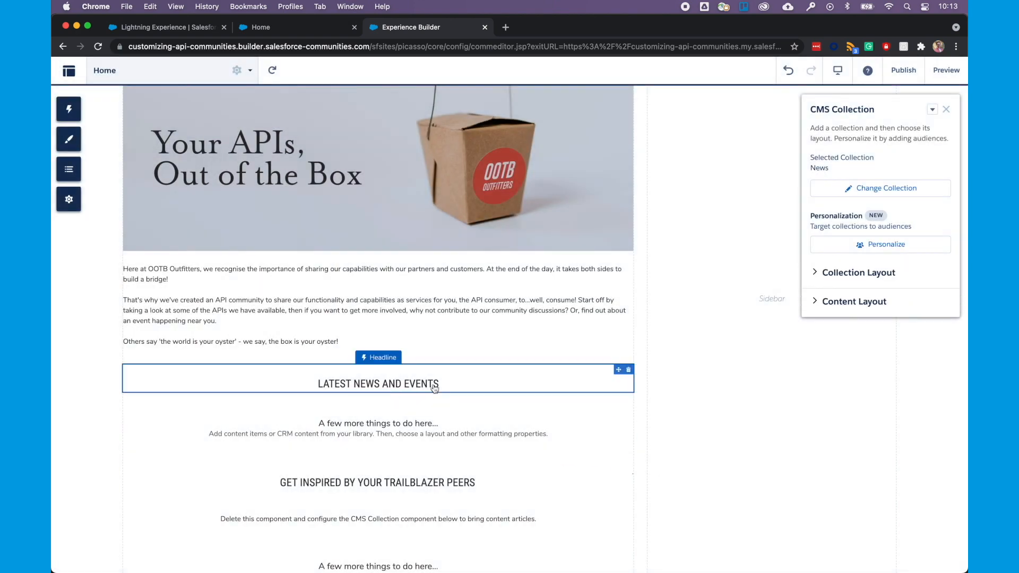
Try the Carousel and Strip layouts on the News CMS Collection, then switch it back to Grid
scroll(282, 423, "down", 3)
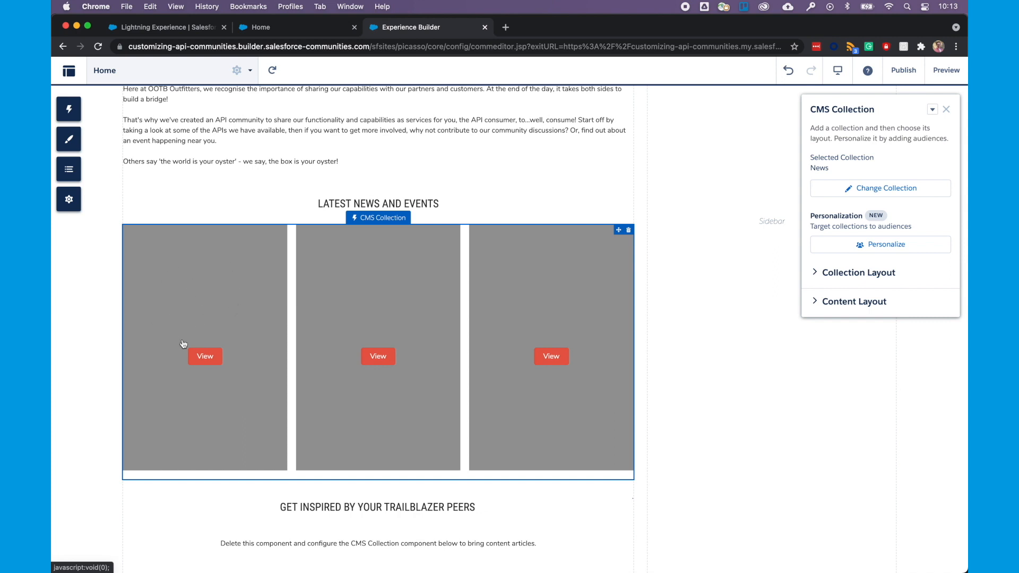
left_click(823, 272)
scroll(881, 329, "down", 1)
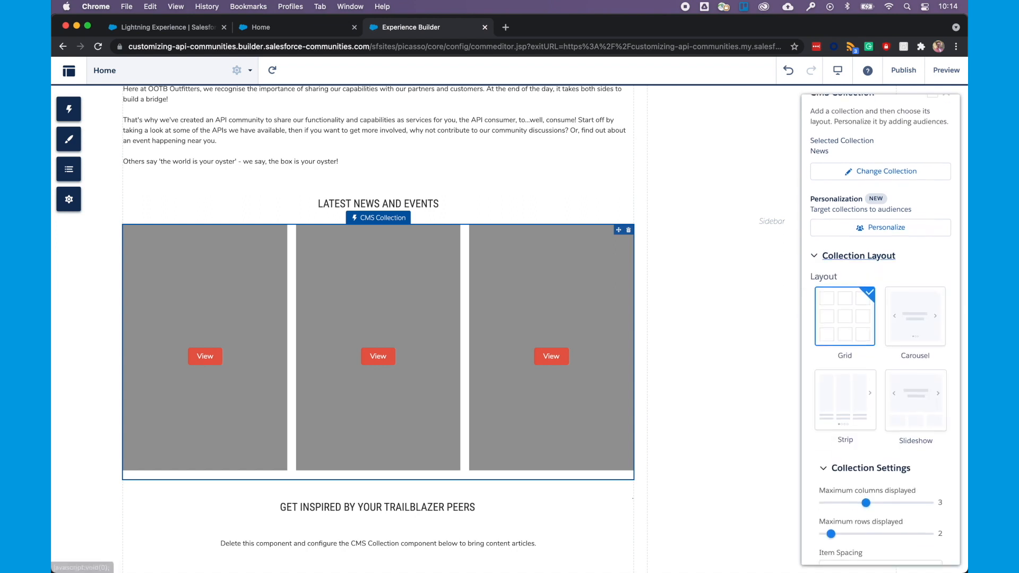
left_click(931, 319)
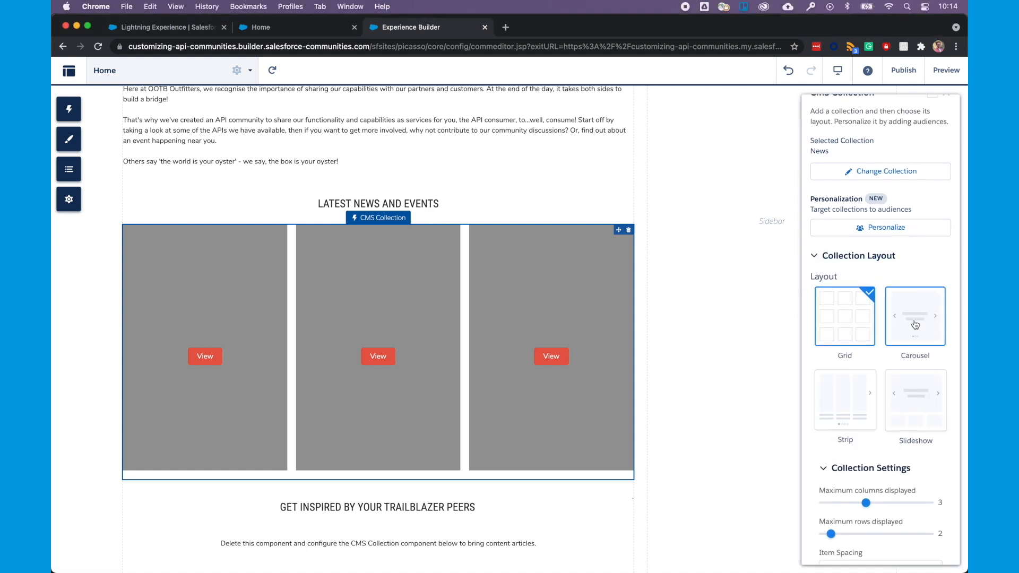
left_click(847, 419)
left_click(849, 335)
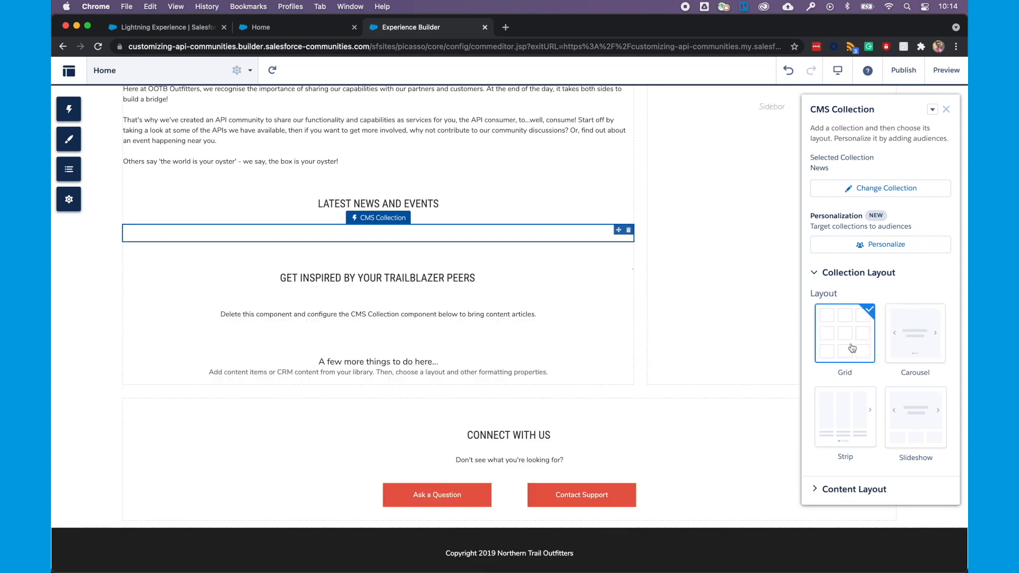
Review the News collection's grid settings, covering columns, rows, item spacing, collection title, and the View More Items button's options and colors
scroll(828, 424, "down", 5)
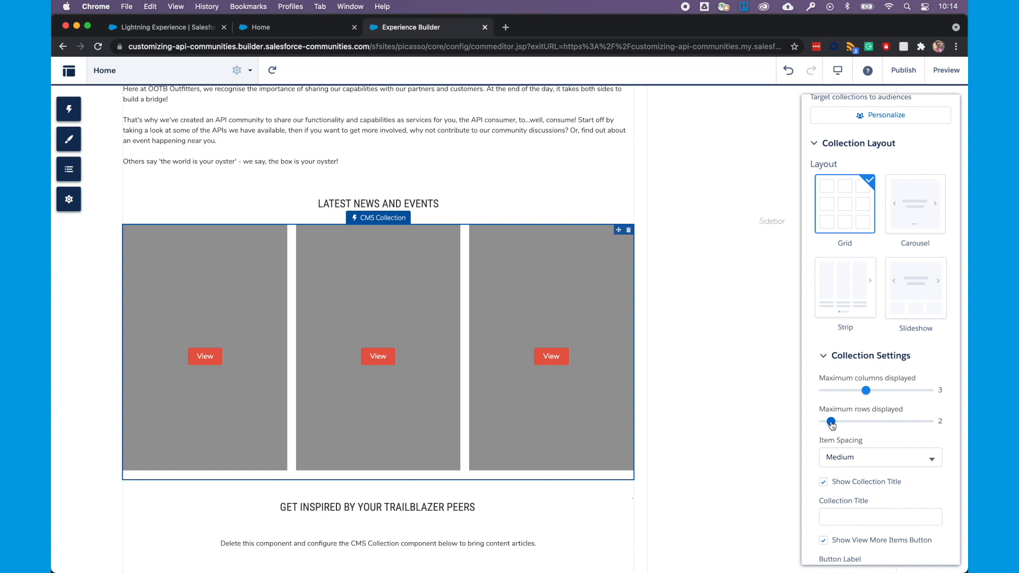
scroll(832, 425, "down", 3)
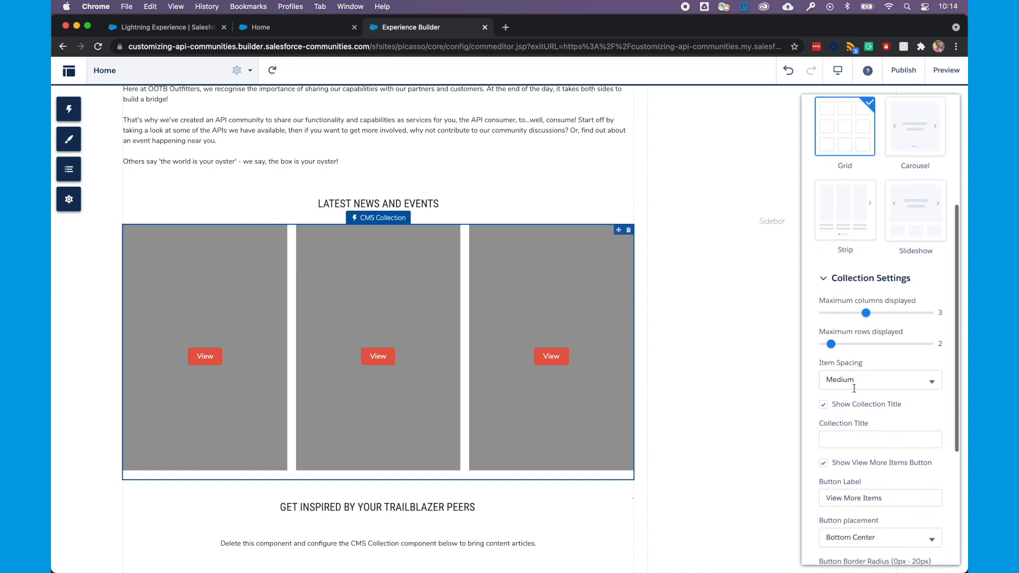
scroll(825, 406, "down", 2)
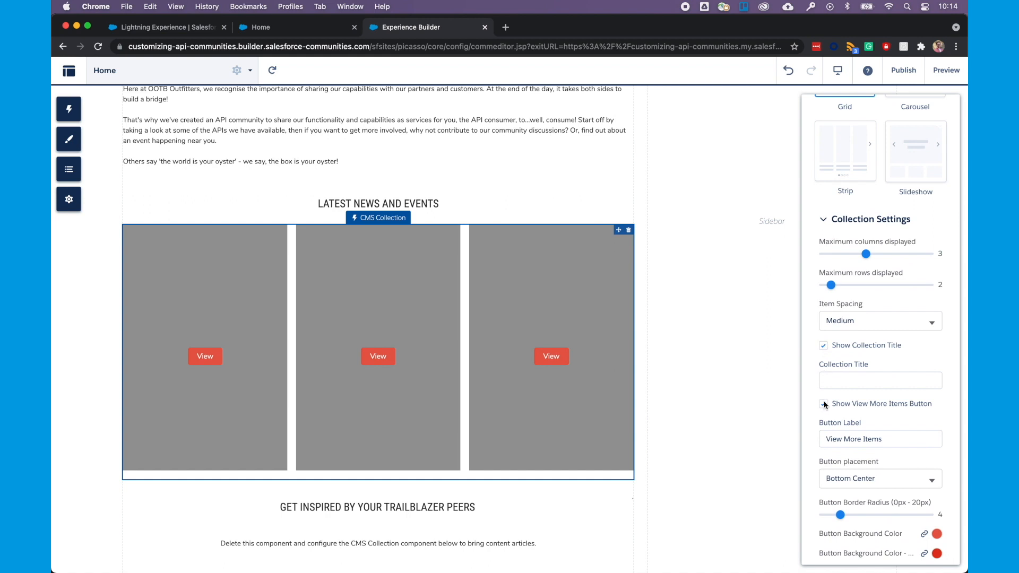
scroll(824, 404, "down", 3)
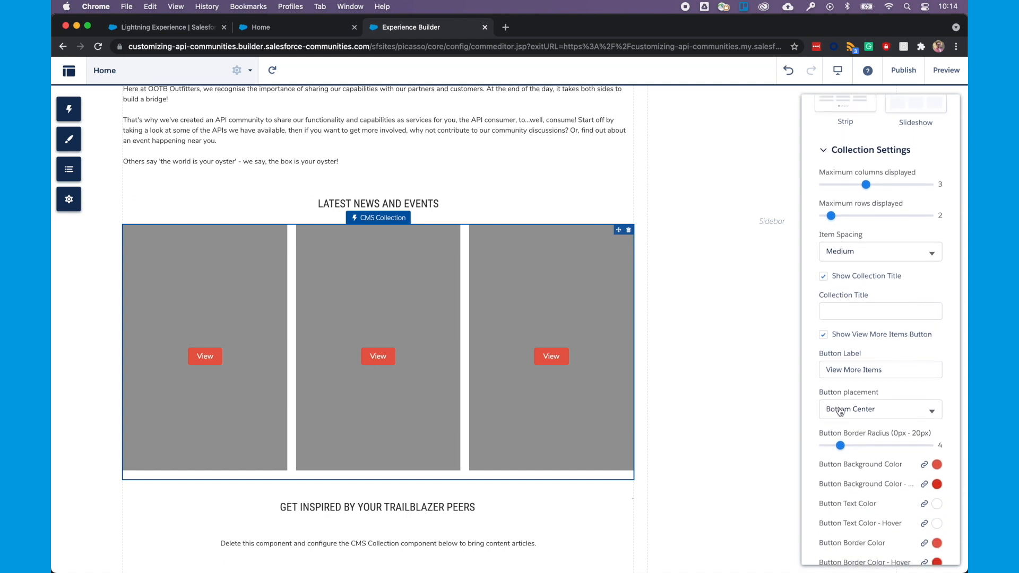
scroll(840, 412, "down", 3)
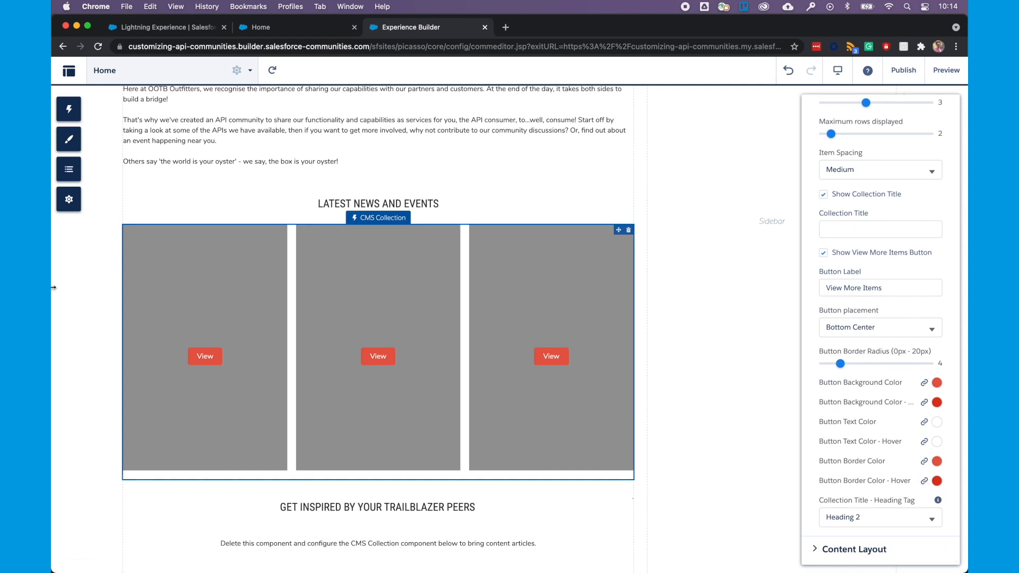
mouse_move(923, 387)
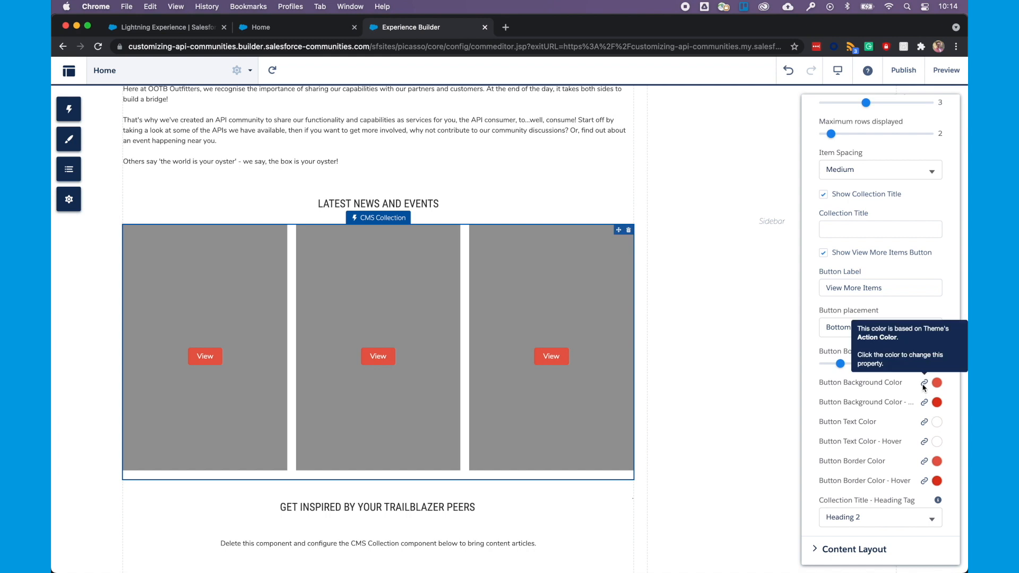
Map the News collection's Headline field to Title and its Image field to Banner Image
left_click(854, 550)
scroll(881, 478, "down", 6)
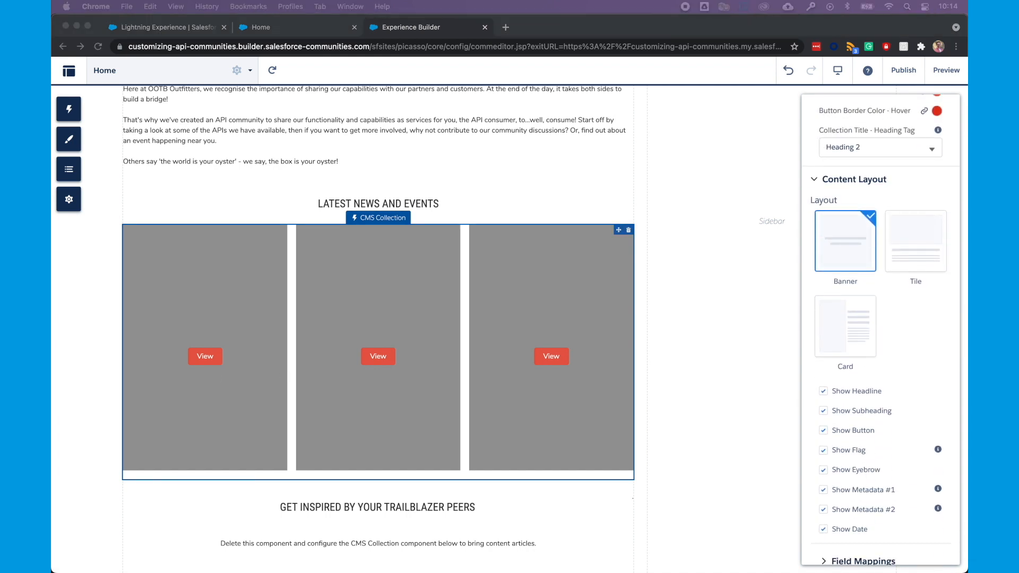
scroll(823, 438, "down", 3)
left_click(823, 437)
scroll(823, 439, "down", 2)
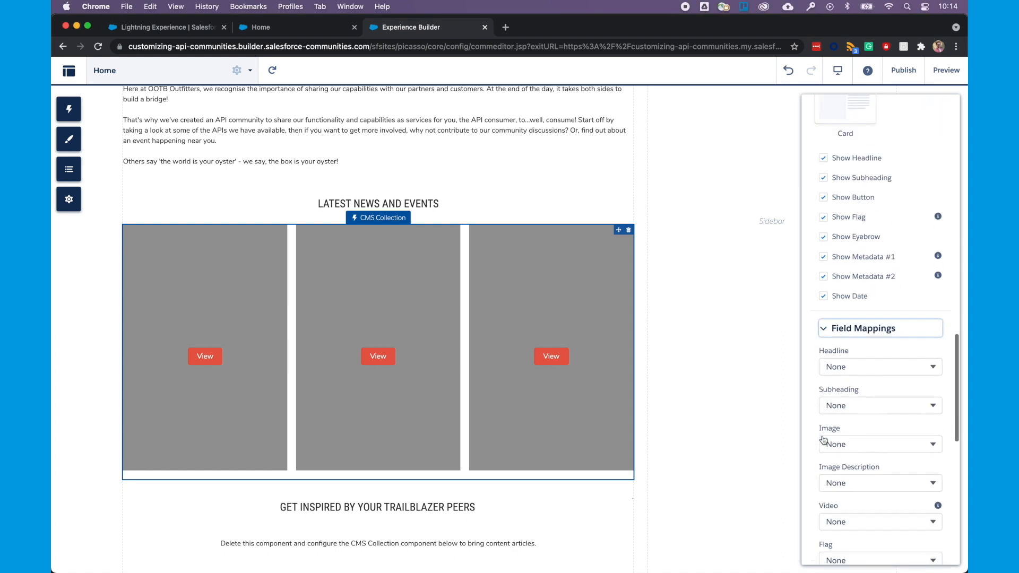
left_click(892, 365)
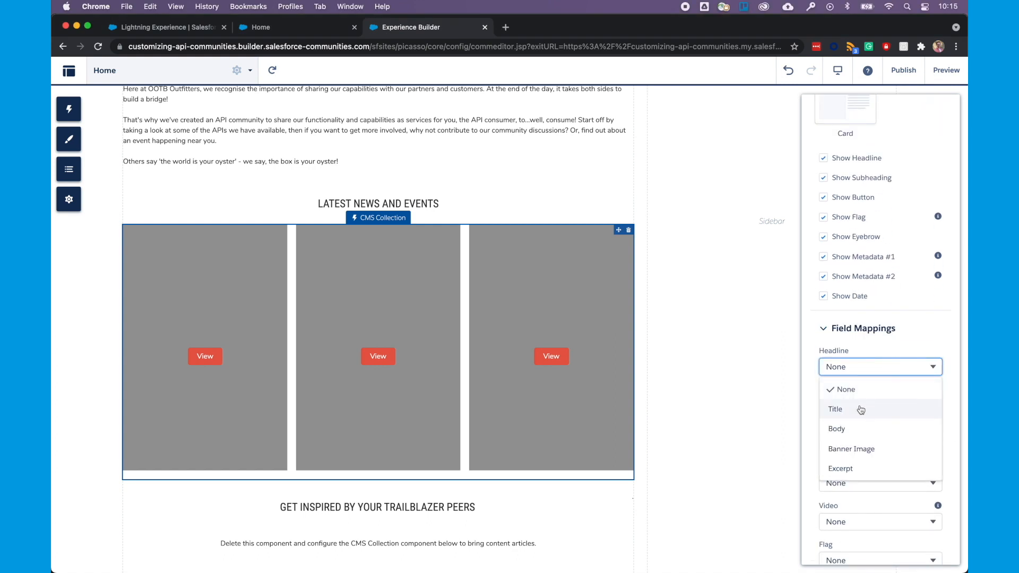
left_click(856, 414)
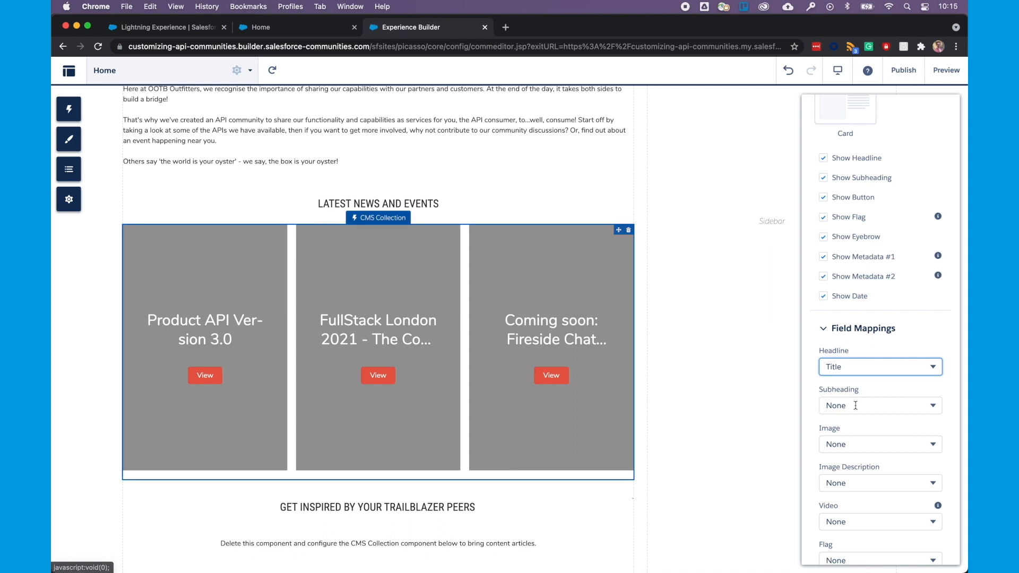
left_click(827, 444)
left_click(841, 526)
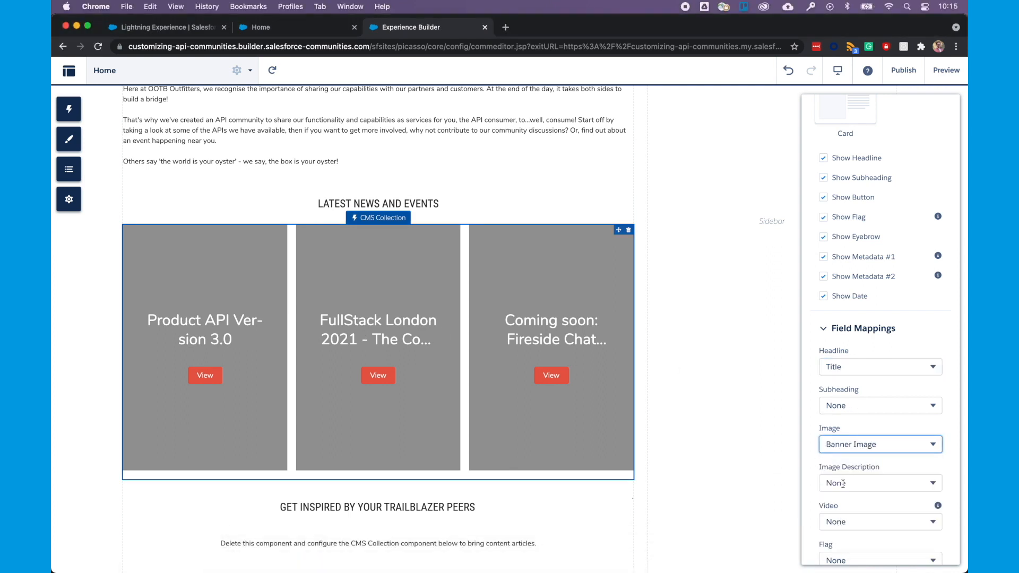
Map the News collection's Eyebrow field to Title and set its Headline mapping to None
scroll(843, 477, "down", 4)
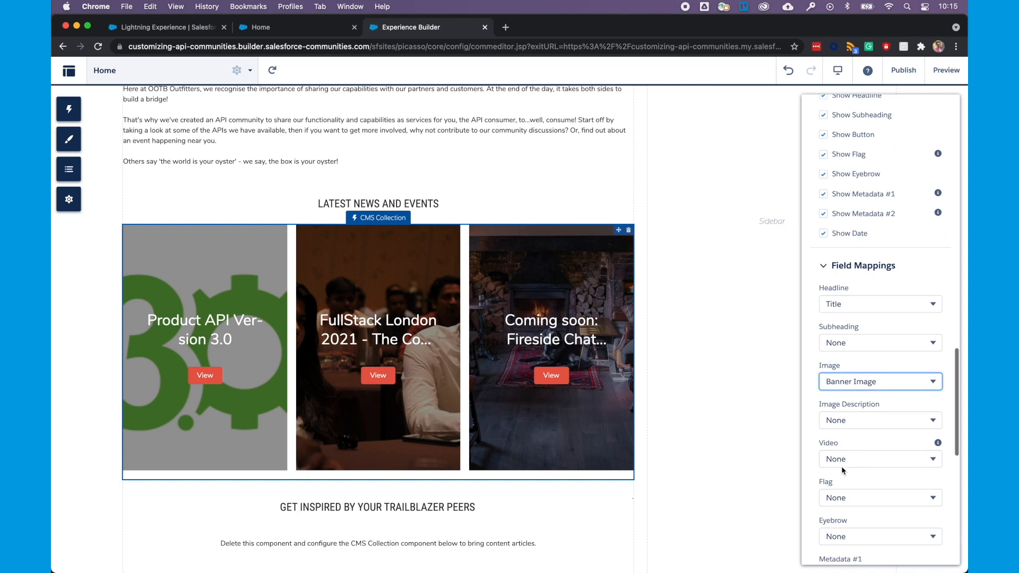
scroll(848, 411, "down", 4)
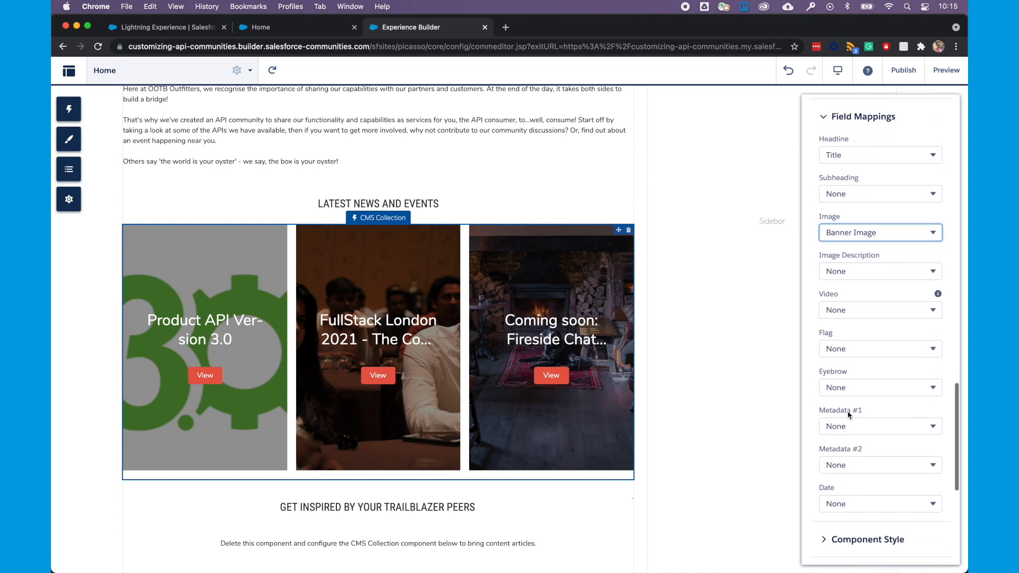
left_click(839, 387)
left_click(843, 425)
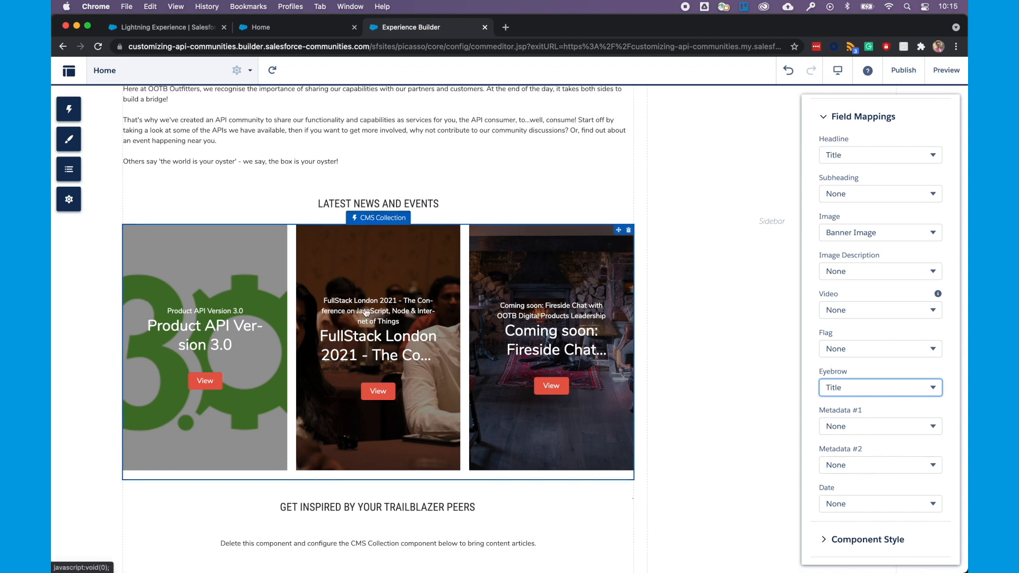
scroll(860, 372, "up", 3)
left_click(855, 215)
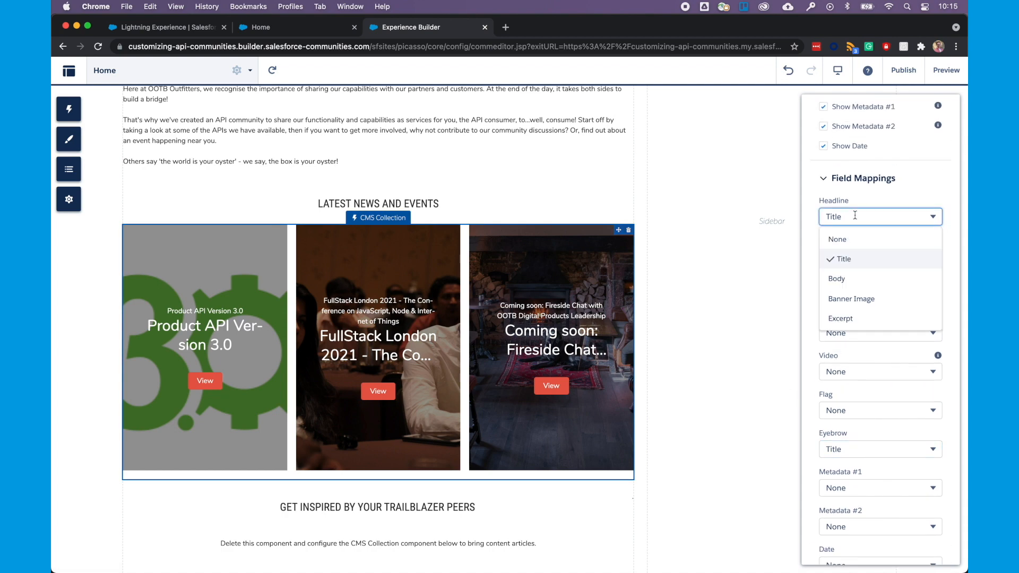
left_click(842, 240)
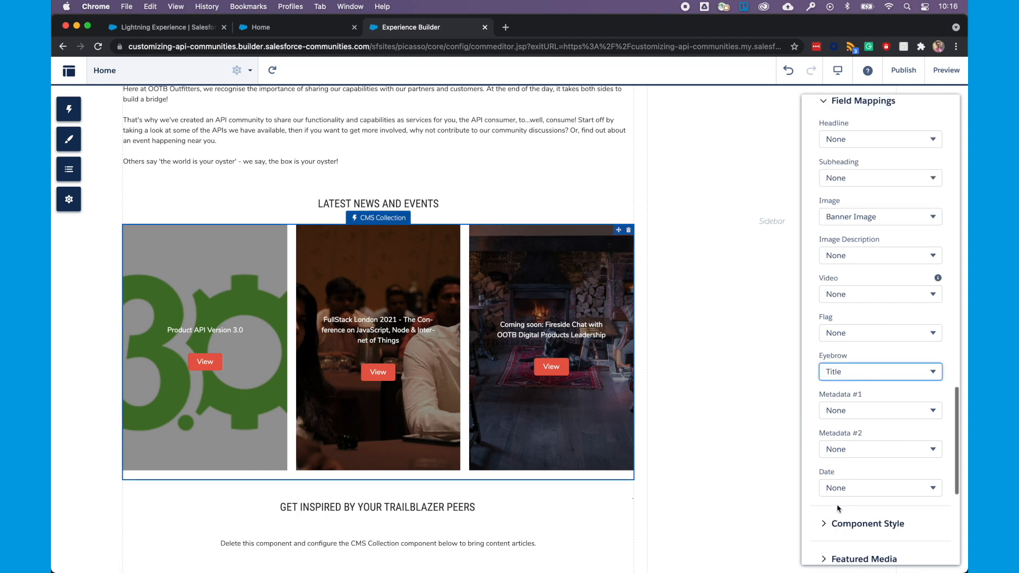
Style the News collection with a banner height of 415 px, content width of 81% and background overlay color rgba(0, 0, 0, 0.49)
scroll(837, 509, "down", 2)
scroll(491, 446, "down", 3)
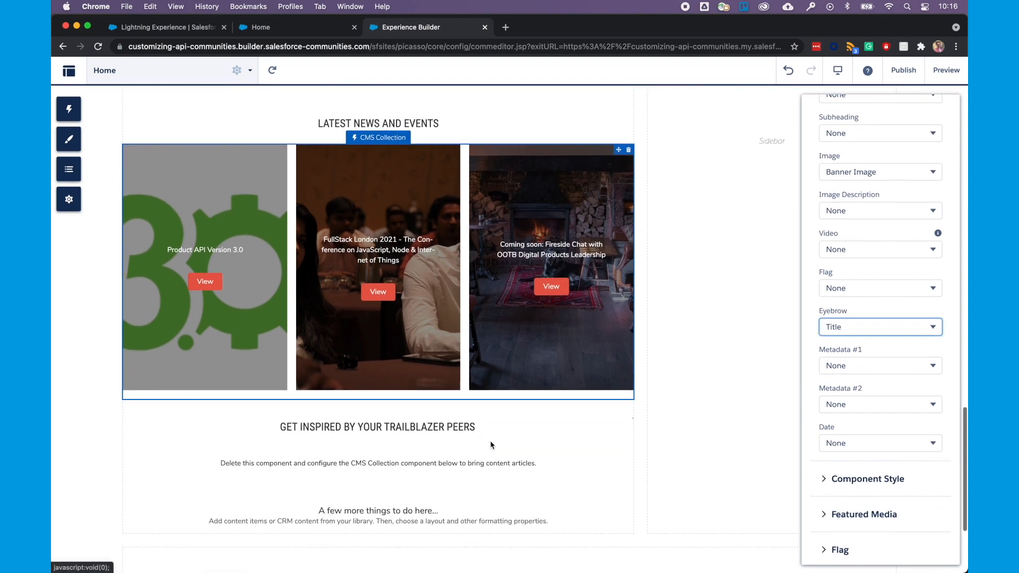
left_click(824, 480)
scroll(869, 481, "down", 2)
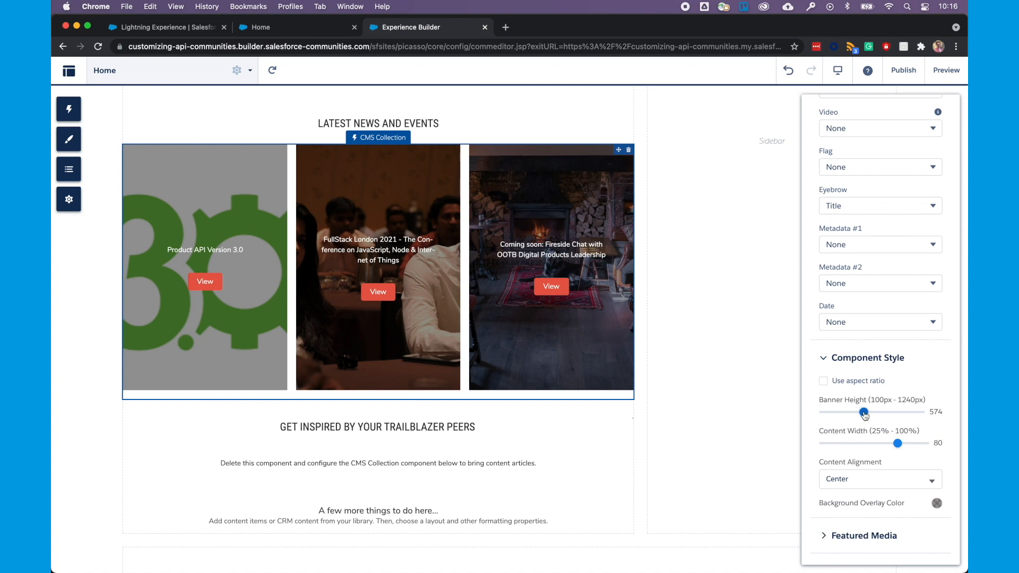
left_click_drag(865, 415, 850, 414)
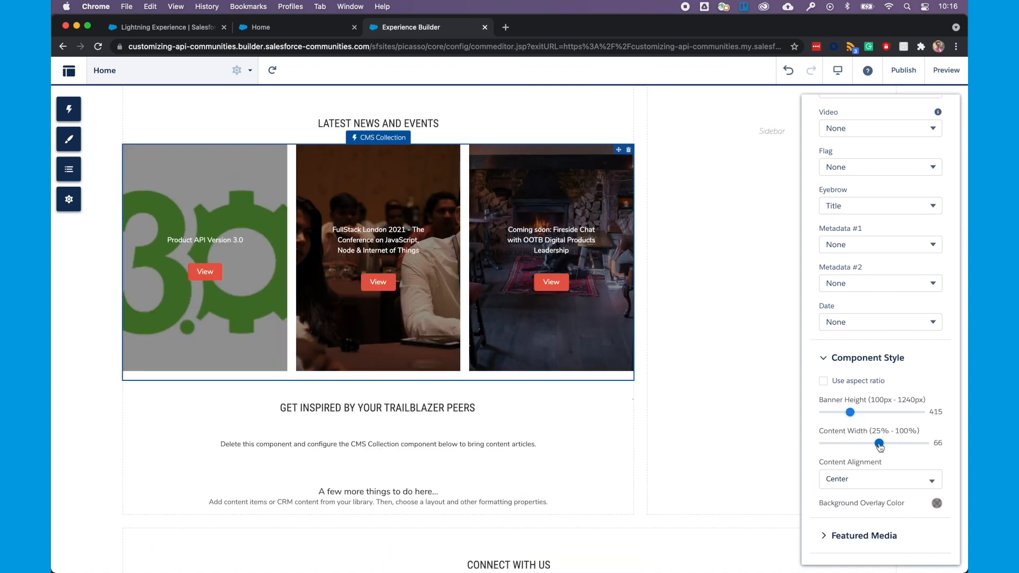
left_click_drag(898, 448, 900, 449)
scroll(909, 467, "down", 2)
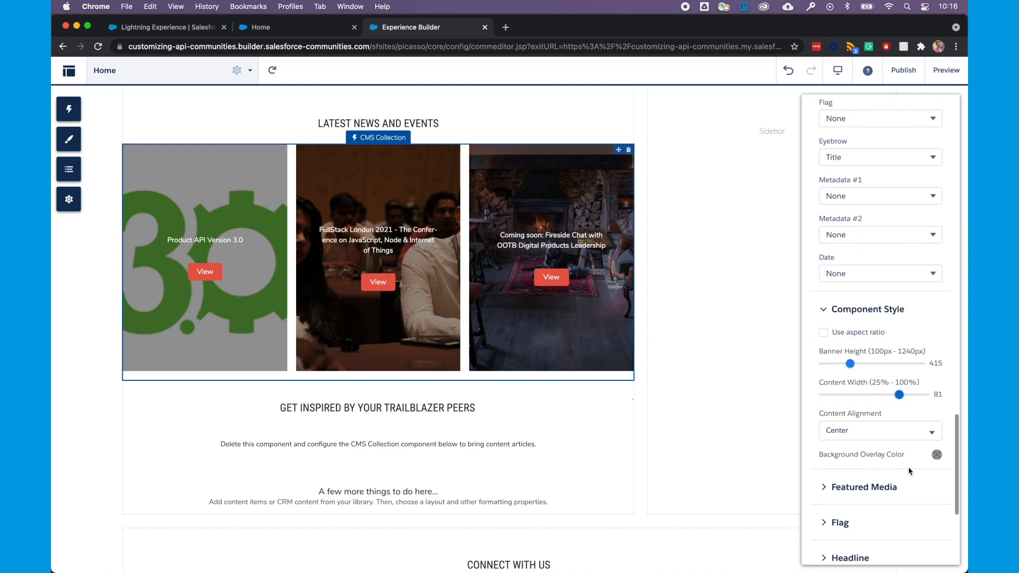
left_click(937, 456)
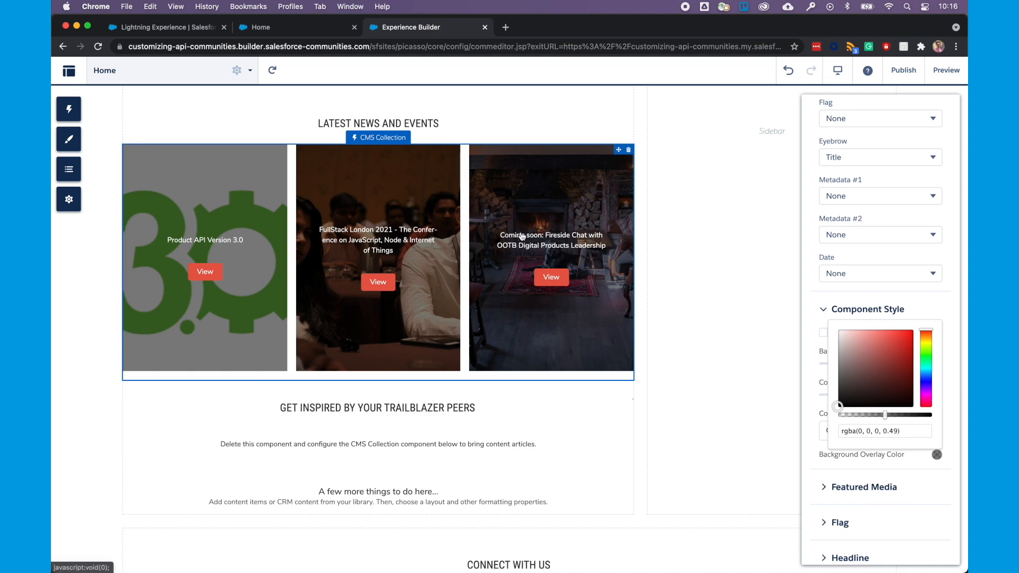
Check the Featured Media image layout options and set the News collection's component hover effect to Zoom In
left_click(848, 492)
scroll(829, 493, "down", 4)
left_click(913, 363)
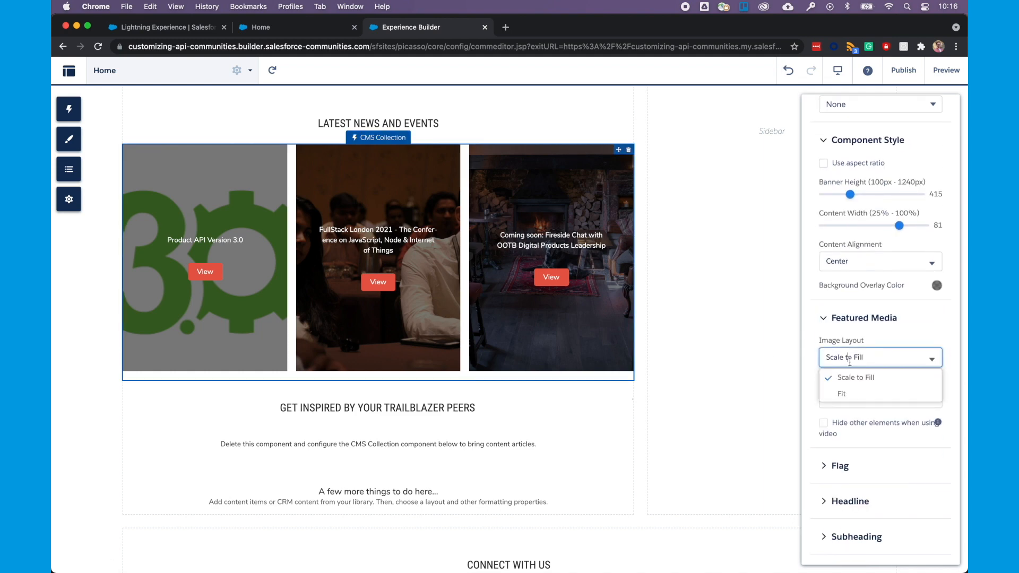
scroll(813, 451, "down", 10)
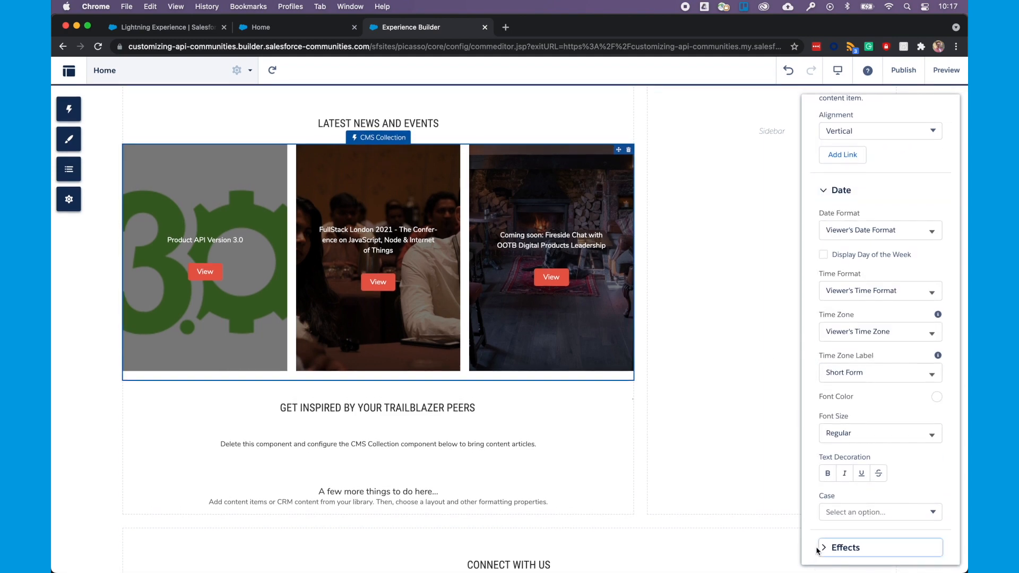
left_click(823, 546)
scroll(828, 547, "down", 1)
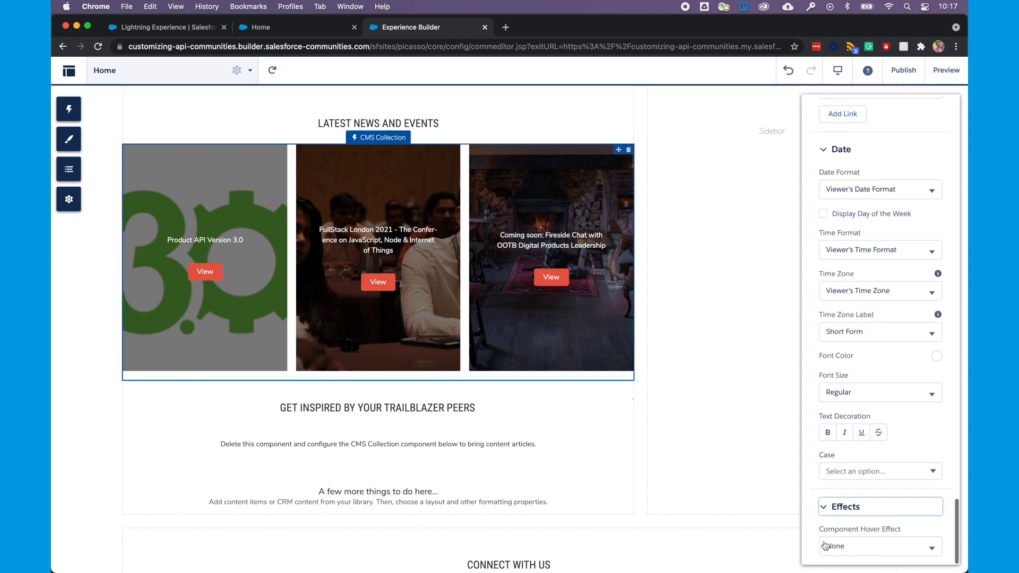
left_click(850, 548)
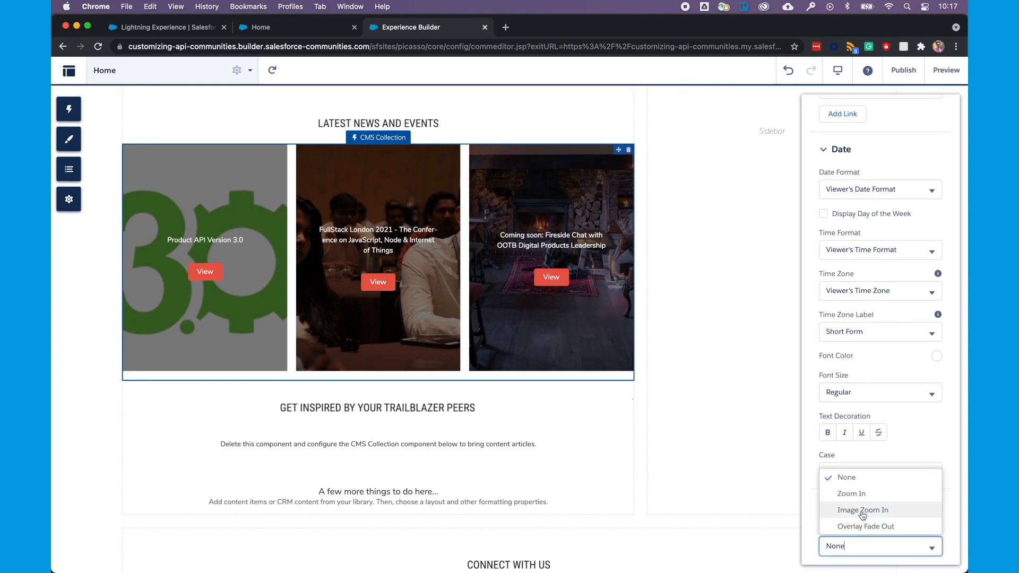
left_click(853, 494)
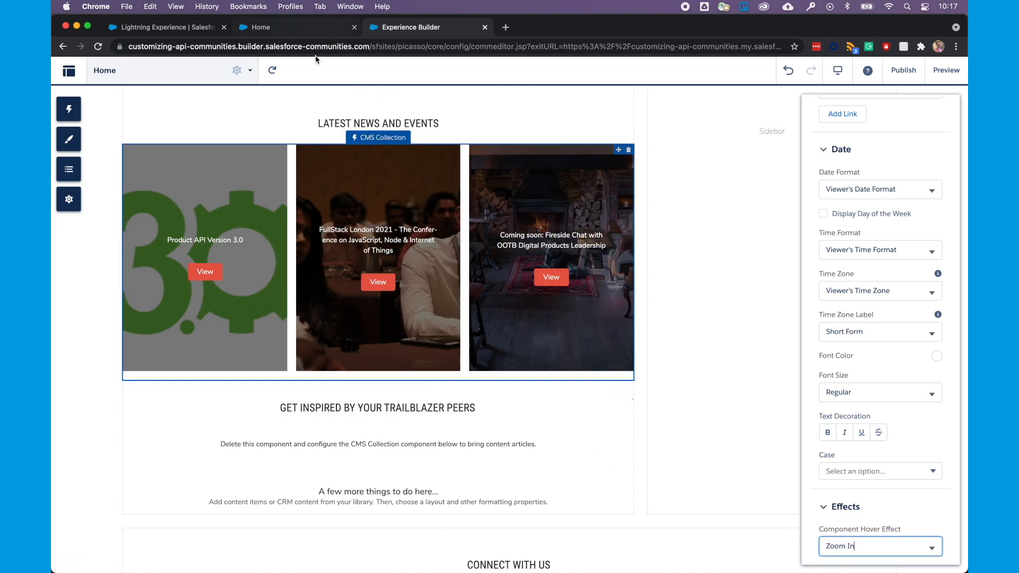
left_click(782, 317)
Move the "GET INSPIRED BY YOUR TRAILBLAZER PEERS" headline from the main content column into the page's Sidebar region
scroll(432, 358, "down", 1)
scroll(432, 357, "up", 2)
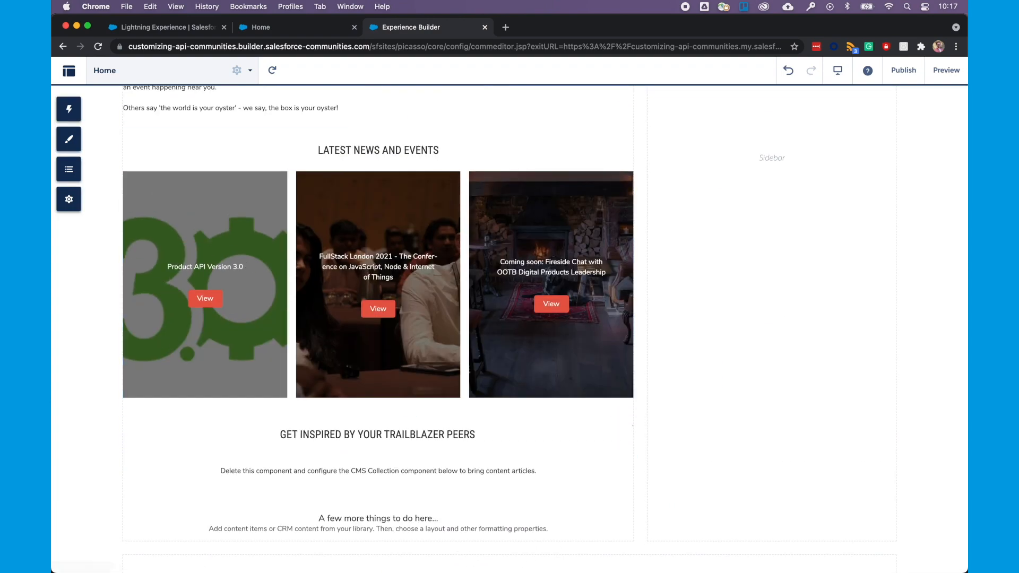
left_click_drag(365, 442, 744, 328)
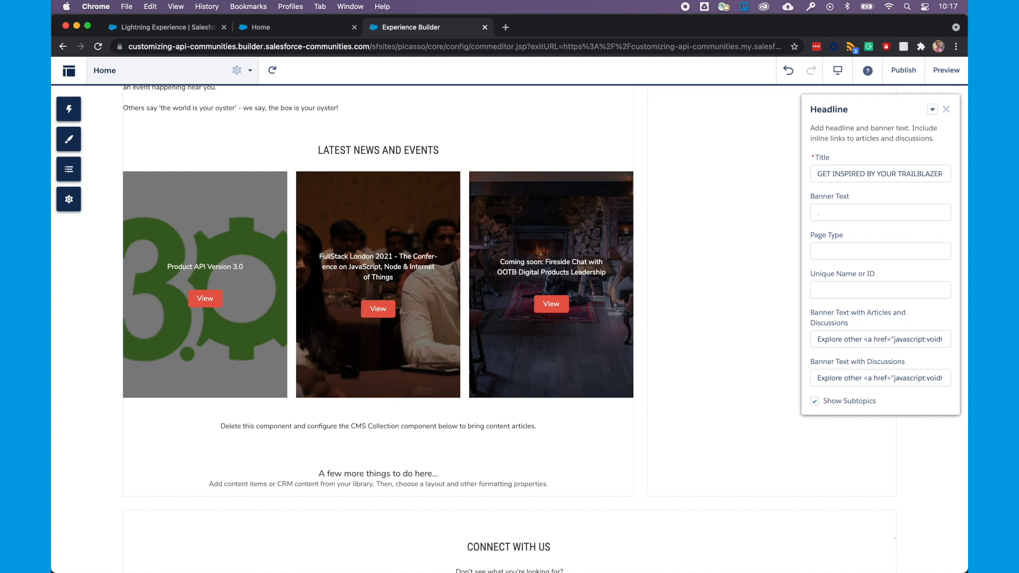
scroll(658, 276, "up", 6)
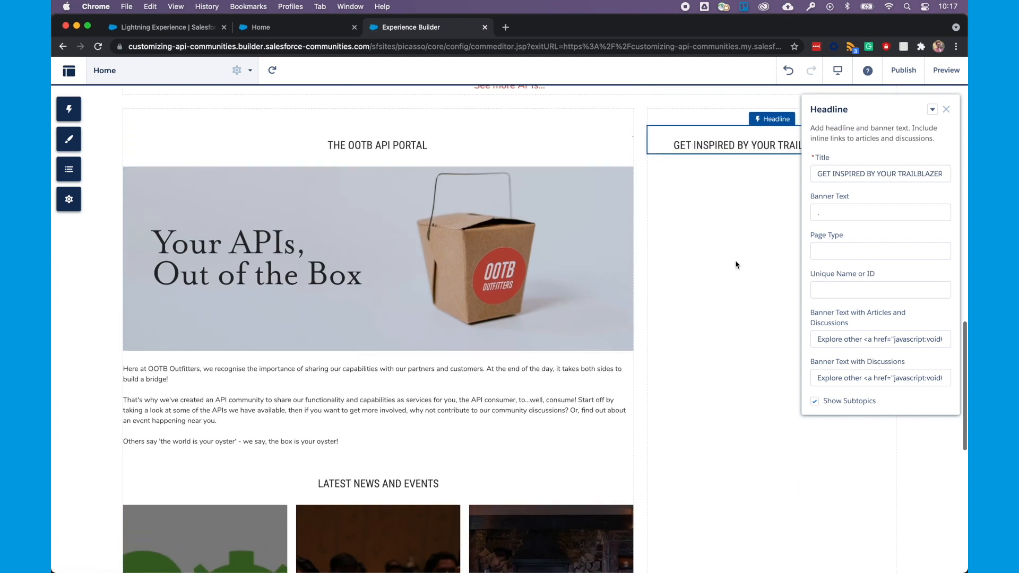
scroll(690, 308, "down", 2)
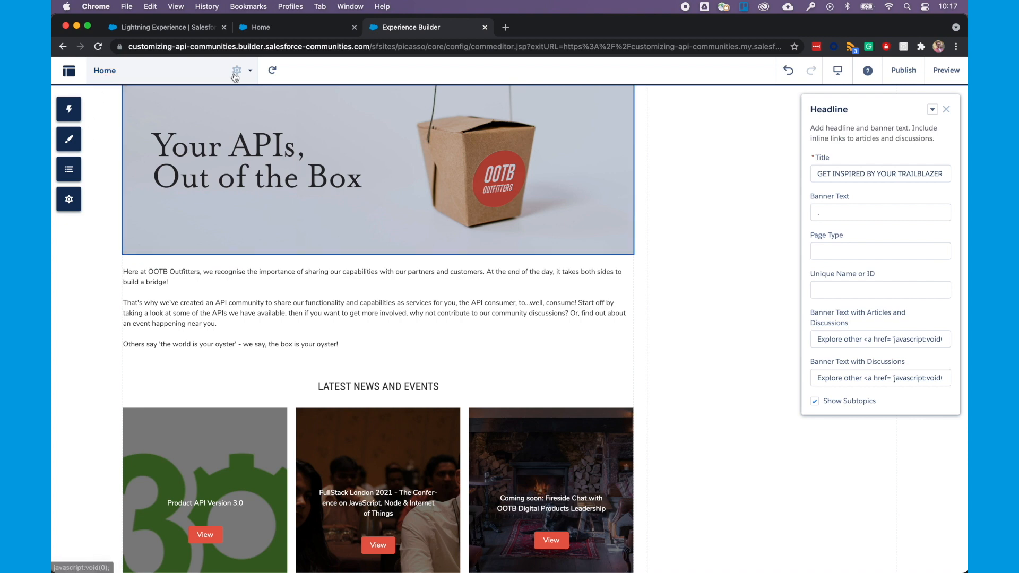
Change the Home page's content layout to "2 columns, 2:1 ratio, split sidebar"
left_click(238, 71)
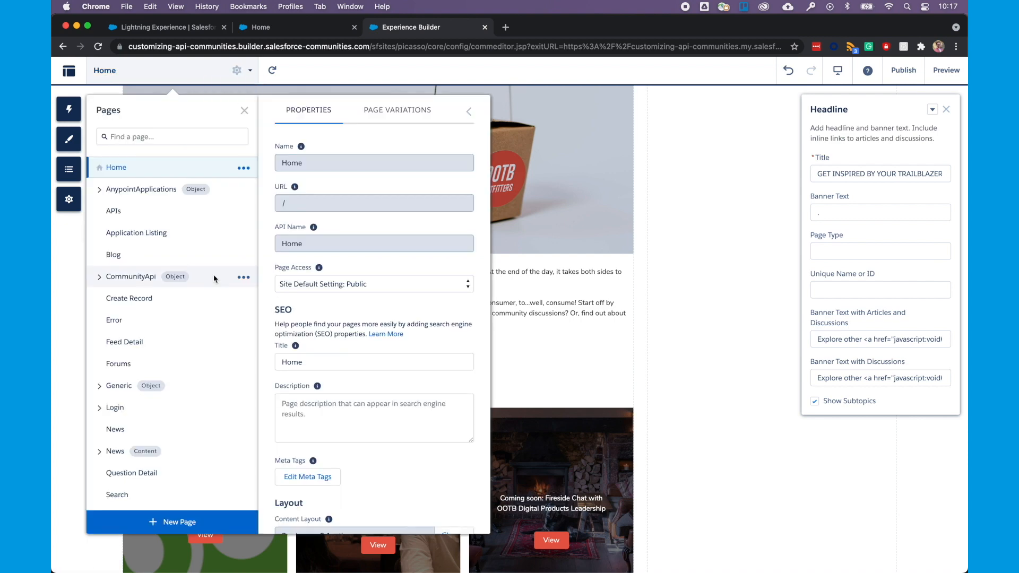
scroll(356, 357, "down", 2)
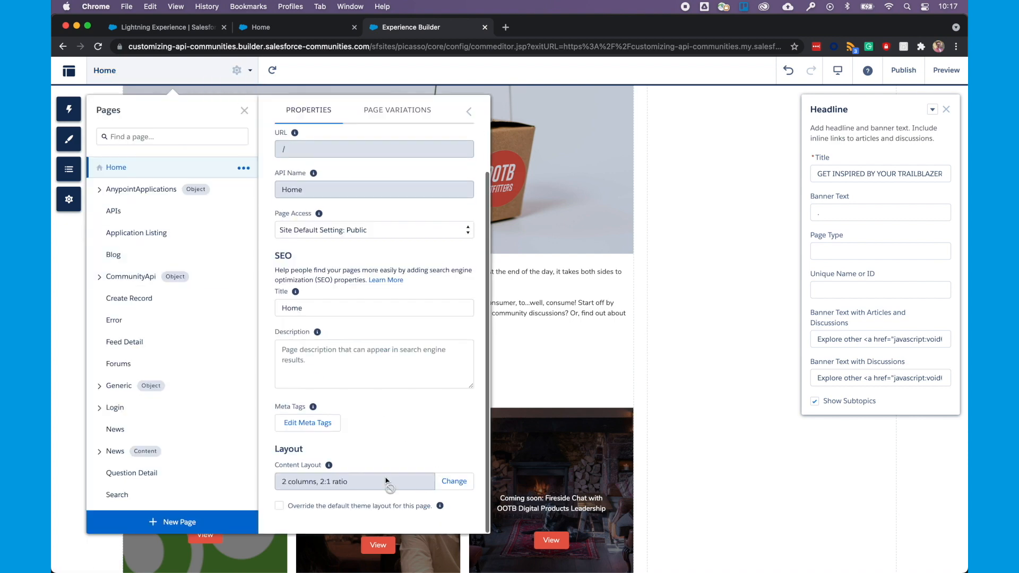
left_click(453, 481)
scroll(487, 402, "down", 5)
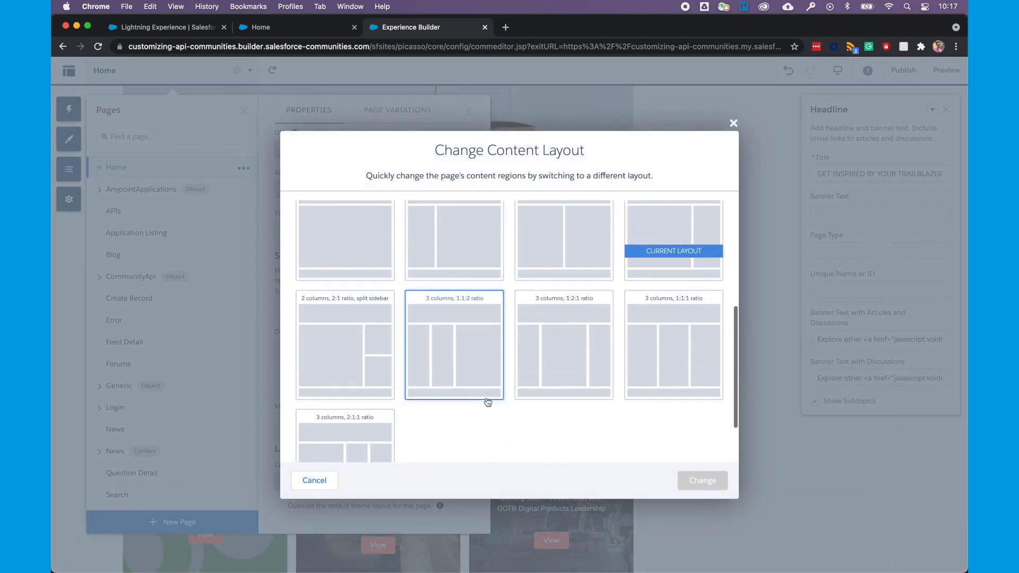
left_click(335, 326)
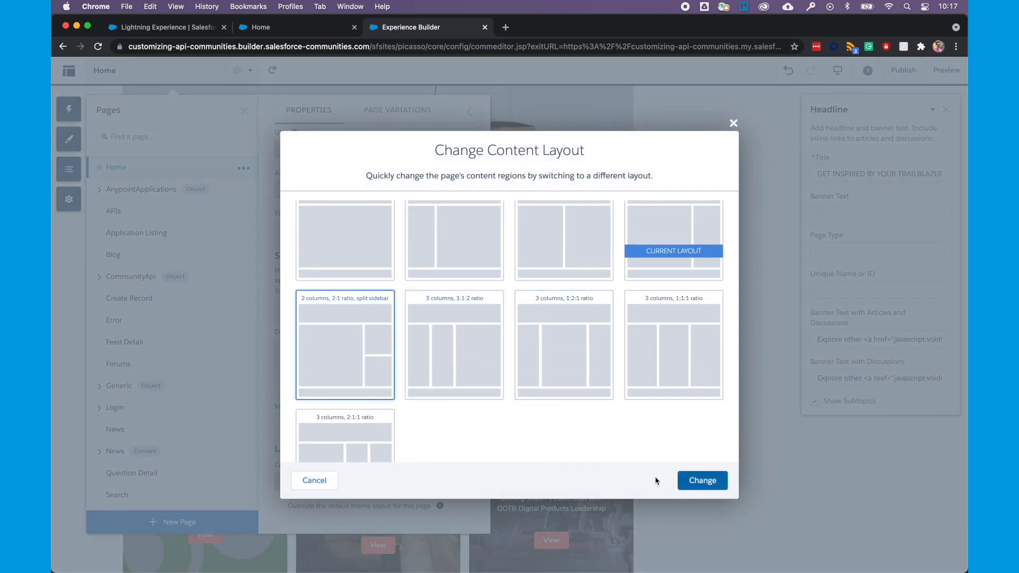
left_click(713, 487)
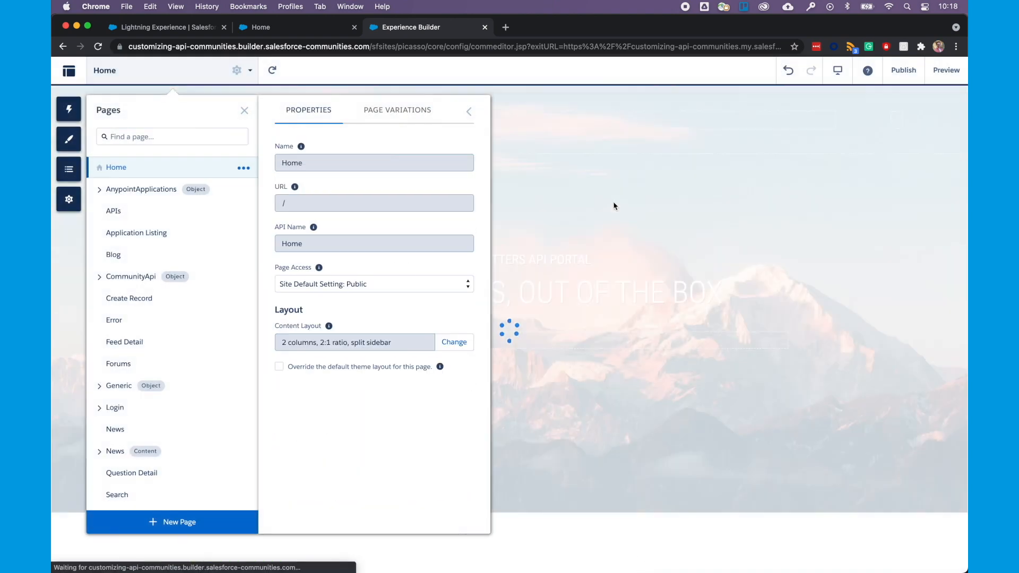
left_click(614, 206)
Retitle the sidebar headline to "GET INSPIRED BY YOUR COMMUNITY PEERS"
scroll(614, 206, "down", 10)
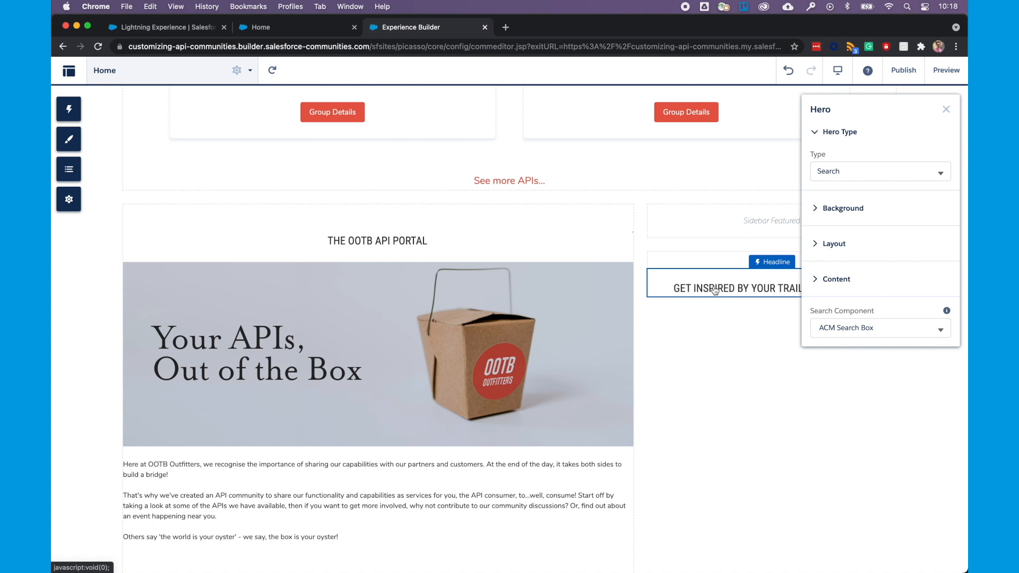
left_click(715, 292)
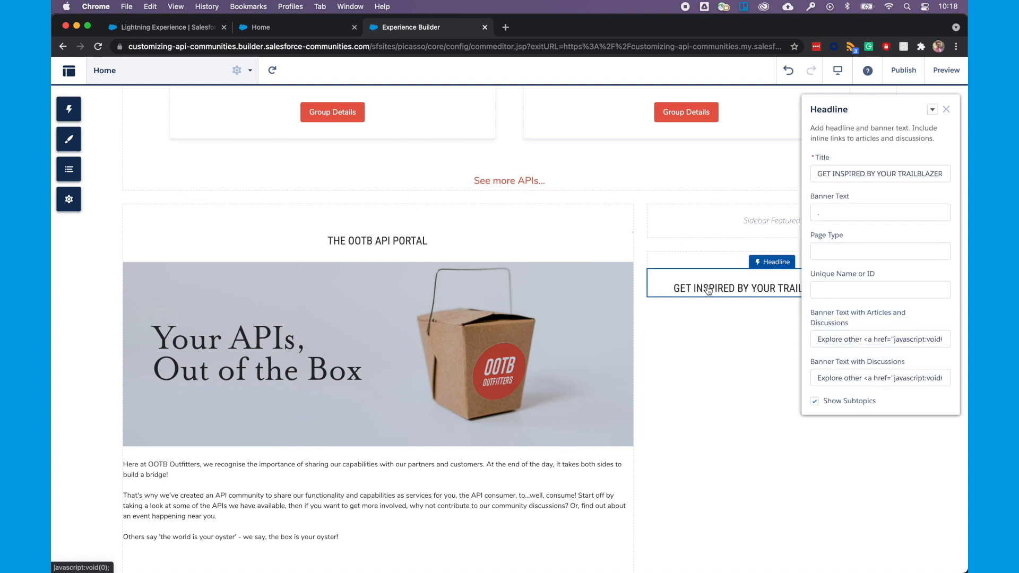
left_click(901, 176)
double_click(901, 176)
type("COMMIN")
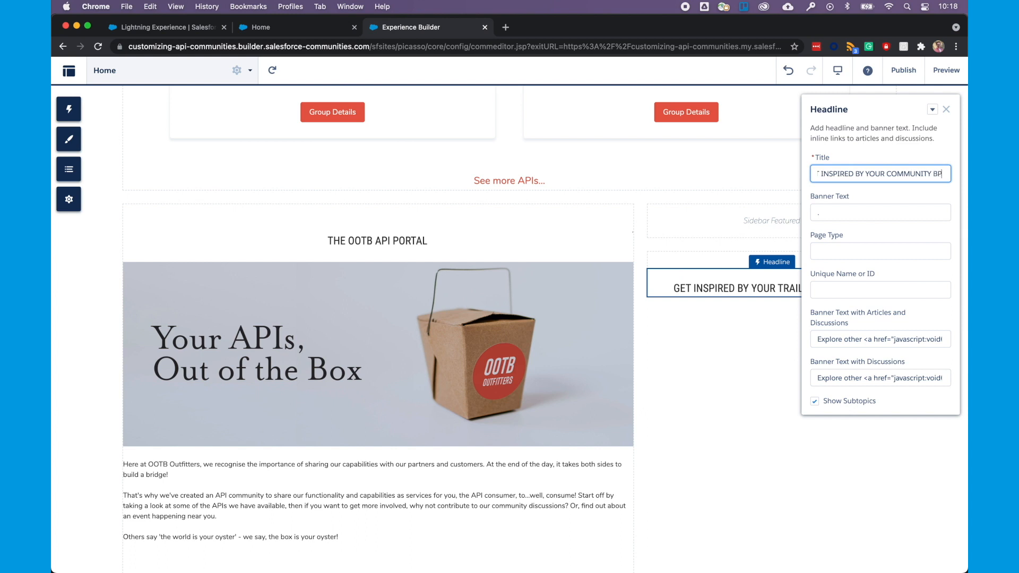
left_click(693, 373)
Add a CMS Collection component below the sidebar's "GET INSPIRED BY YOUR COMMUNITY PEERS" headline and assign the Case Studies collection to it
left_click(68, 109)
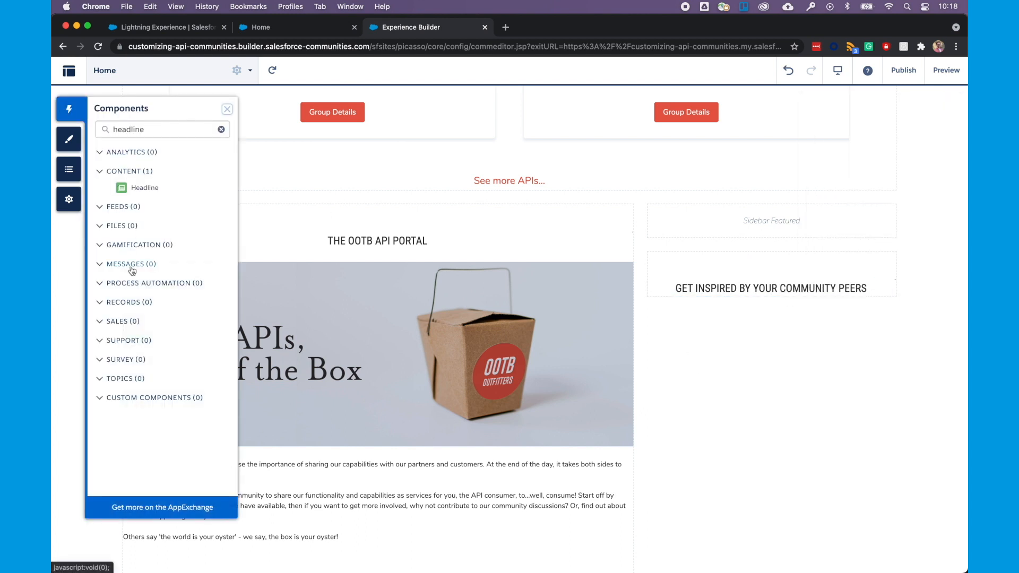
double_click(138, 129)
type("cms")
left_click_drag(154, 187, 763, 311)
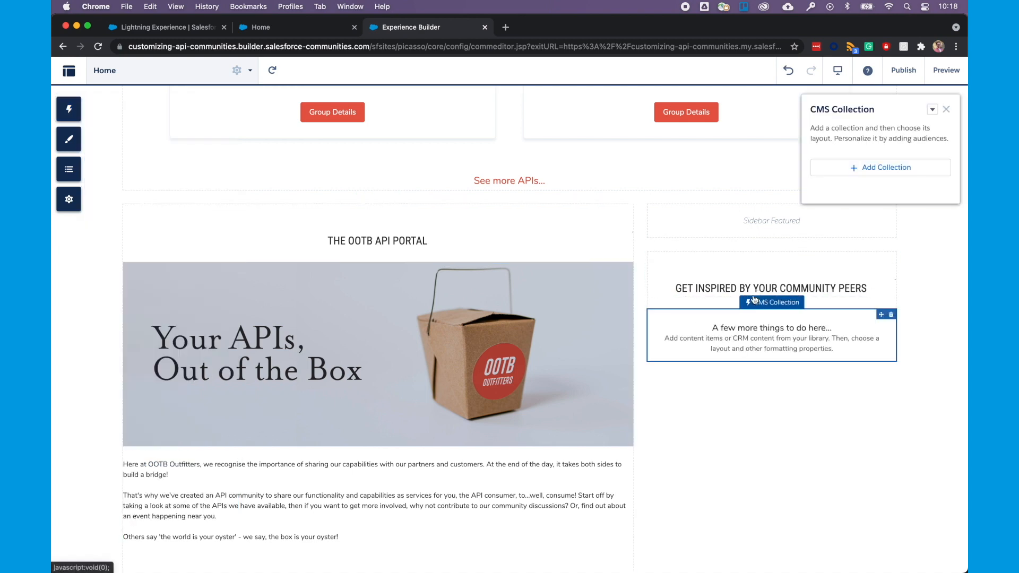
left_click(844, 175)
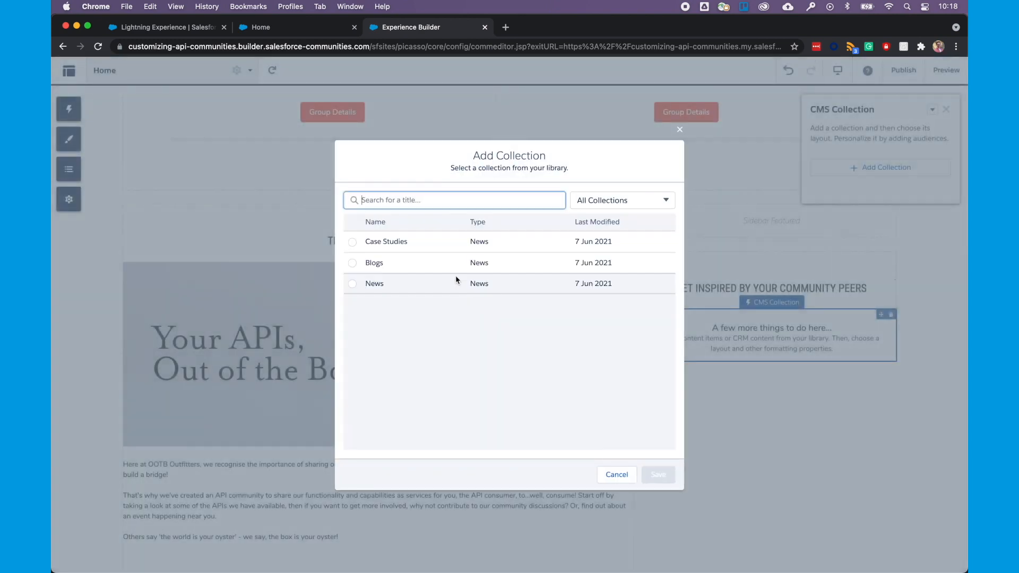
left_click(352, 242)
left_click(657, 474)
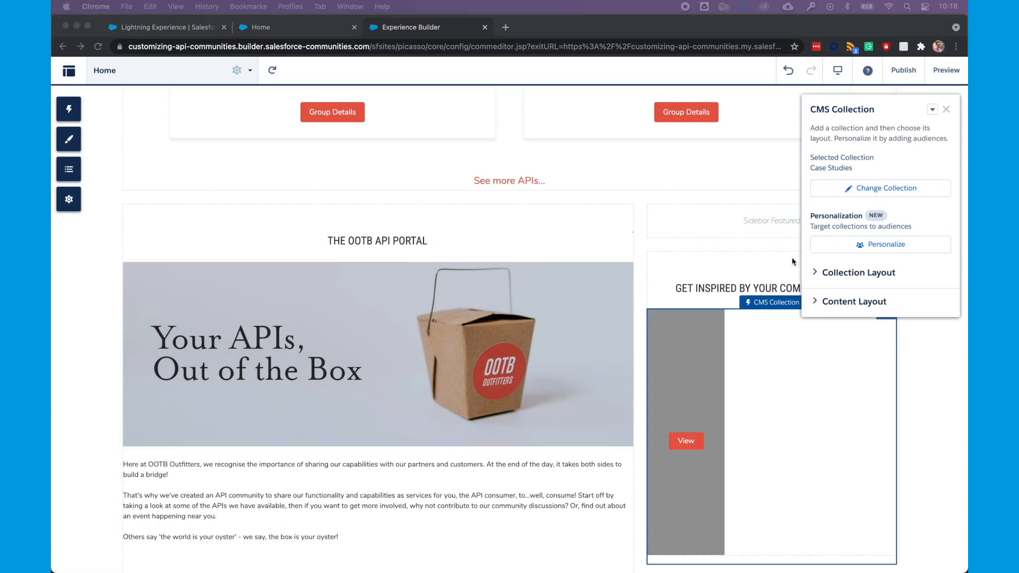
Set the collection layout of the sidebar's Case Studies collection to Carousel
left_click(858, 273)
left_click(923, 341)
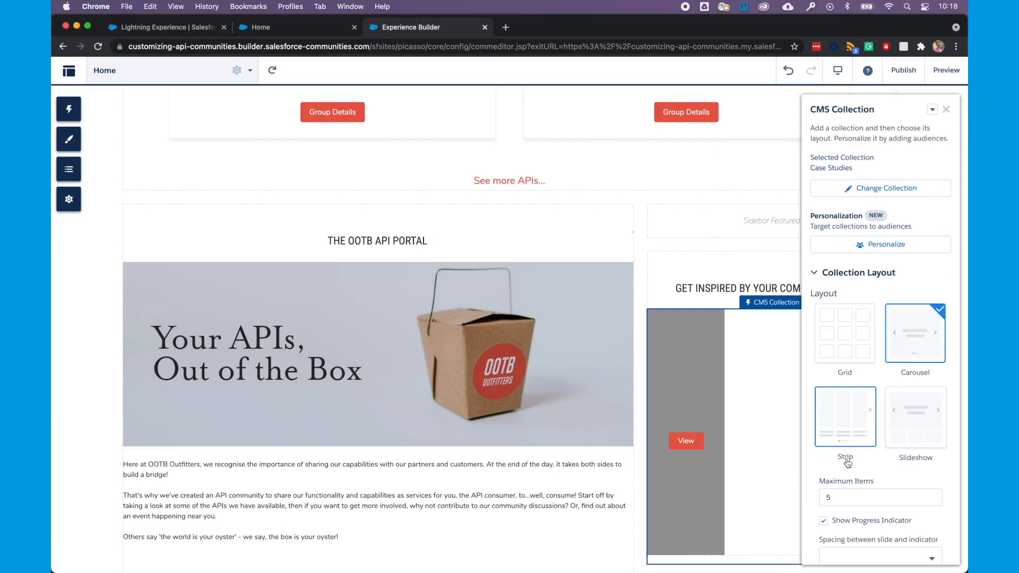
scroll(860, 467, "down", 5)
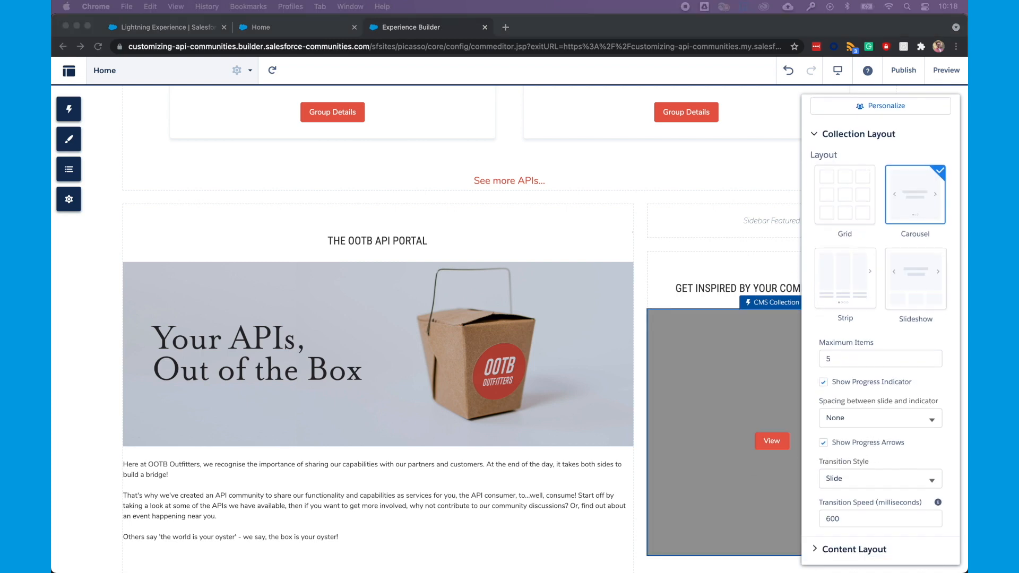
Give the Case Studies items a content layout with the image above the text, and map their content fields
left_click(815, 550)
scroll(838, 513, "down", 10)
left_click(917, 123)
left_click(863, 429)
scroll(862, 431, "down", 4)
left_click(860, 359)
left_click(840, 401)
left_click(840, 398)
left_click(841, 500)
left_click(845, 437)
left_click(850, 518)
scroll(853, 482, "down", 2)
scroll(580, 469, "down", 4)
scroll(846, 458, "down", 8)
Set the Case Studies collection's headline to the Paragraph heading tag and Large font size, and close its properties
left_click(849, 434)
left_click(876, 410)
left_click(849, 460)
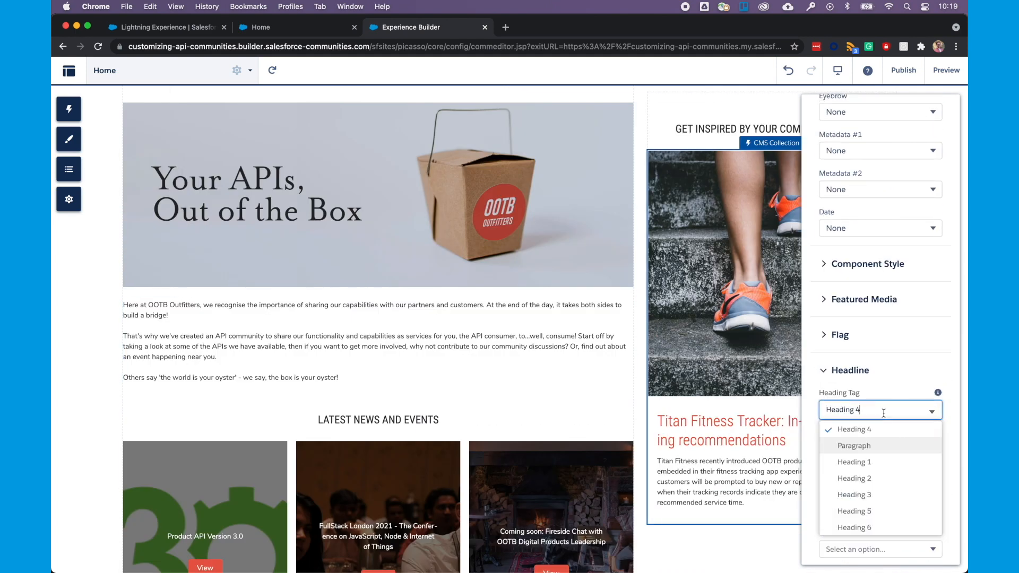
scroll(878, 414, "down", 4)
left_click(880, 379)
left_click(847, 406)
scroll(840, 469, "down", 3)
scroll(444, 315, "down", 5)
scroll(444, 314, "up", 8)
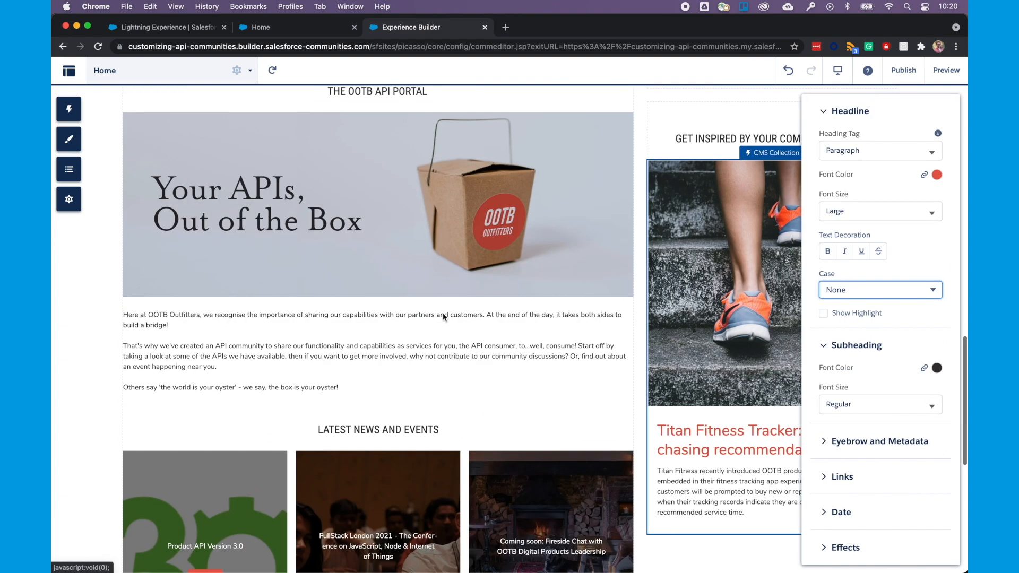
left_click(726, 243)
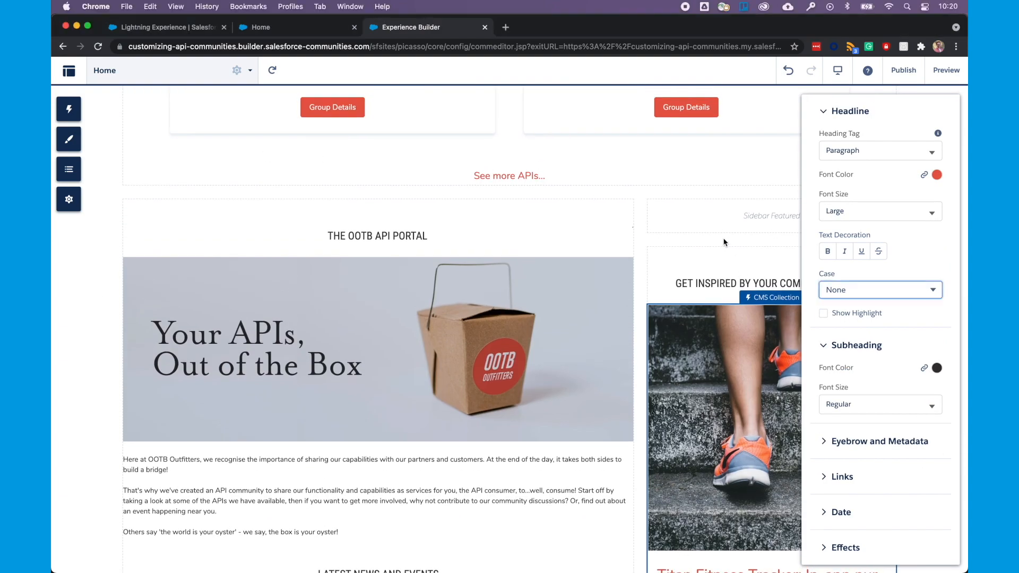
left_click(696, 114)
left_click(946, 110)
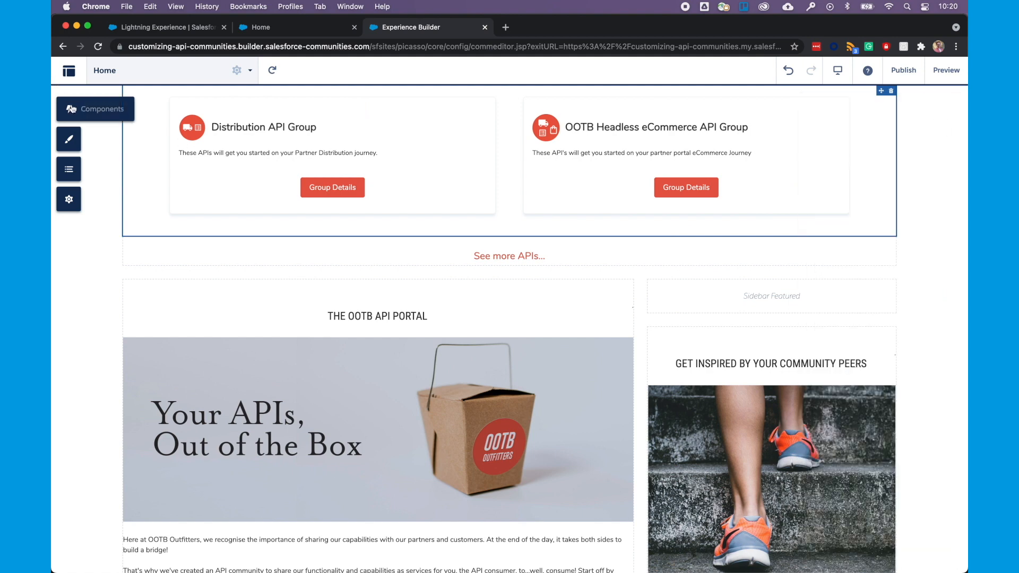
Add a Headline component to the Home page's Sidebar Featured region
left_click(69, 110)
left_click(126, 128)
type("headline")
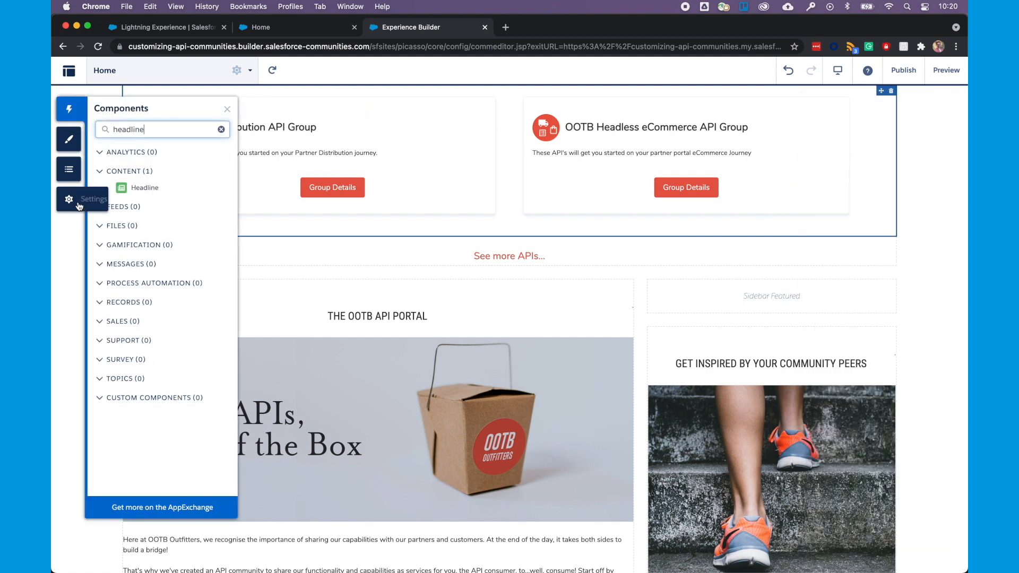
left_click_drag(287, 188, 703, 301)
Title the Sidebar Featured headline "Community Discussions" and clear its banner text
triple_click(852, 174)
type("Community Discussions")
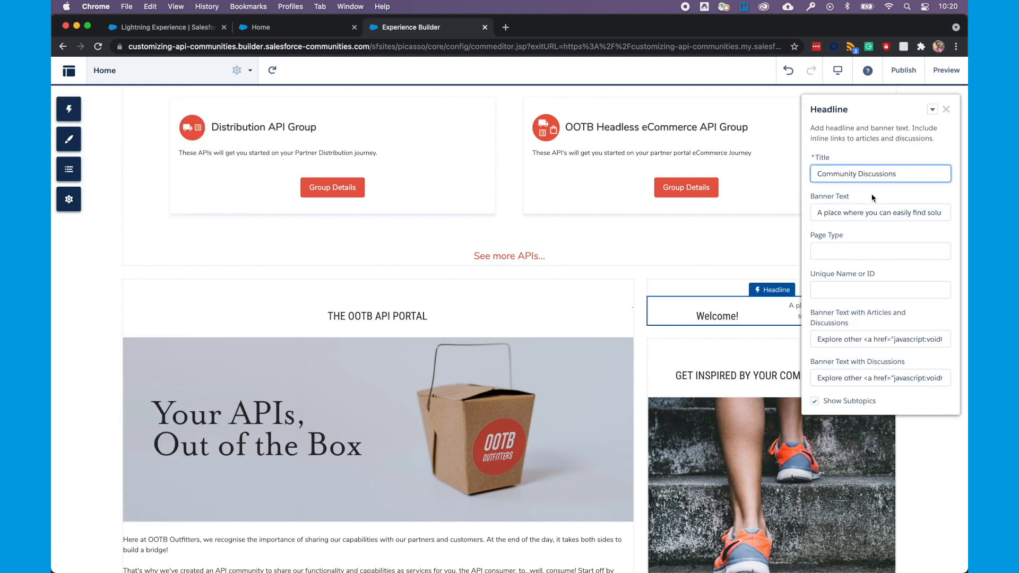
triple_click(854, 213)
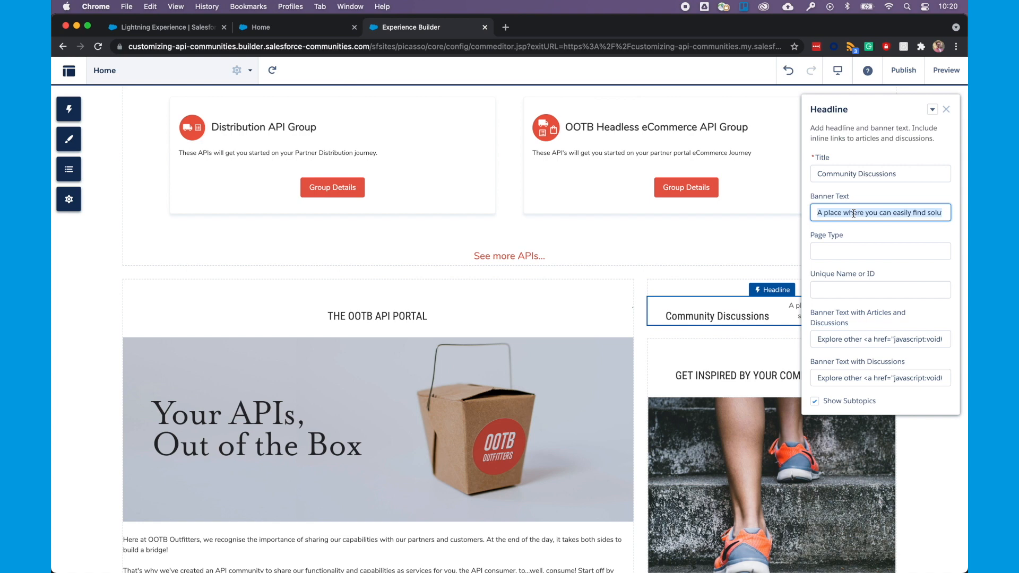
key("BackSpace")
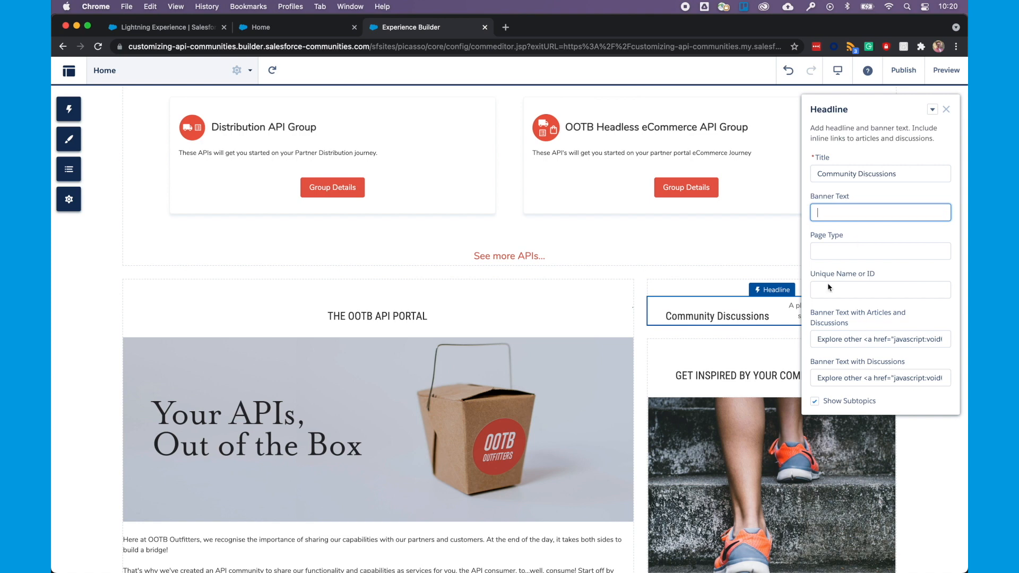
left_click(696, 347)
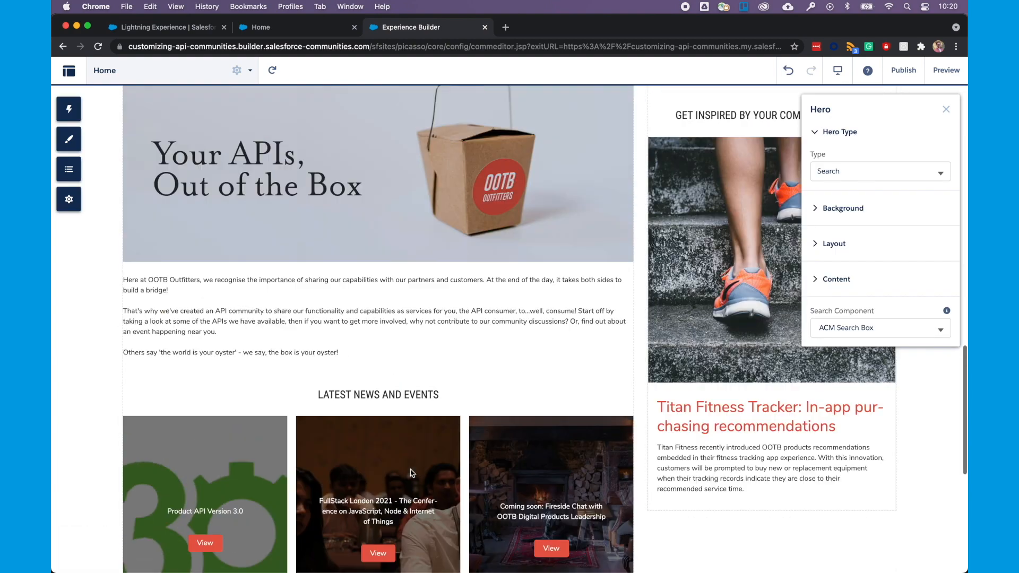
Add an Unanswered Questions component below the "Community Discussions" headline
scroll(371, 266, "up", 2)
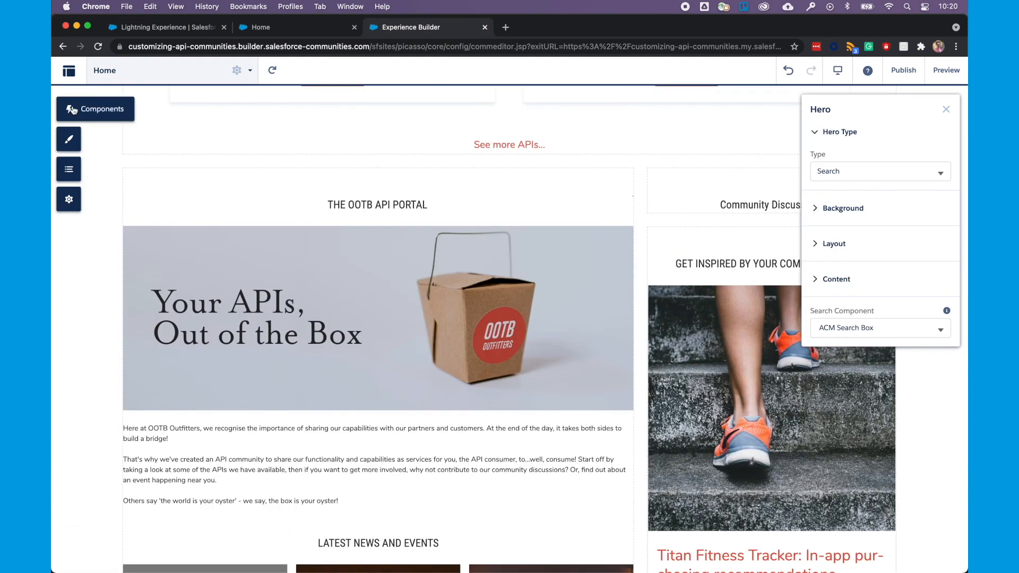
left_click(68, 109)
left_click(122, 129)
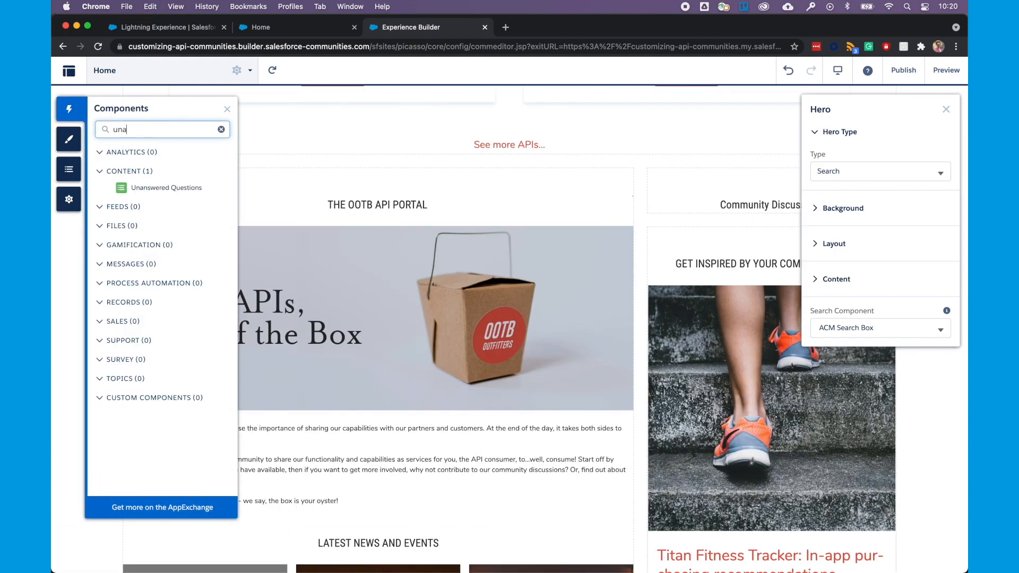
left_click_drag(158, 188, 703, 215)
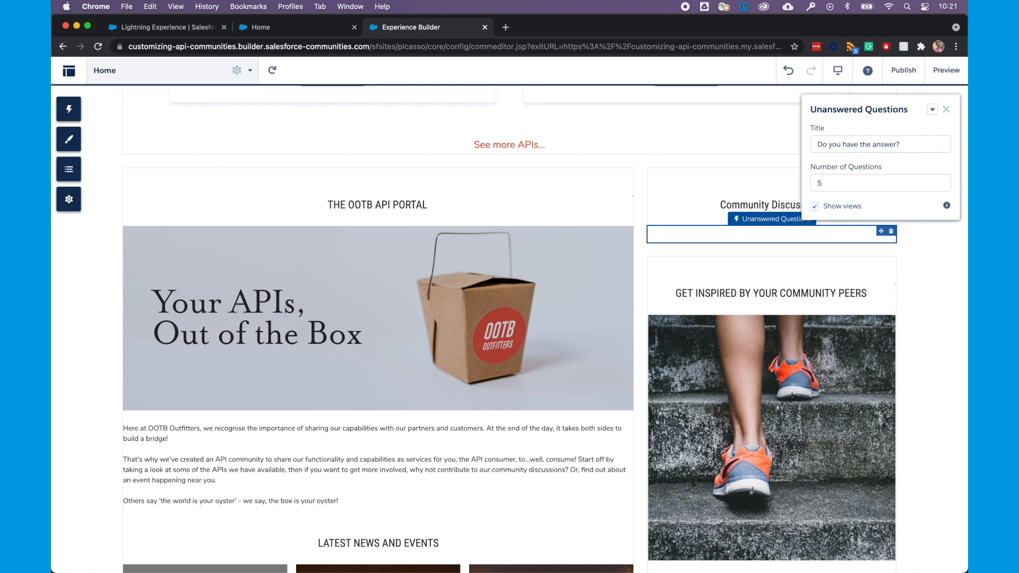
Add a headline titled "Or have a question of your own?" below the Unanswered Questions component and clear its banner text
left_click(68, 109)
type("hea")
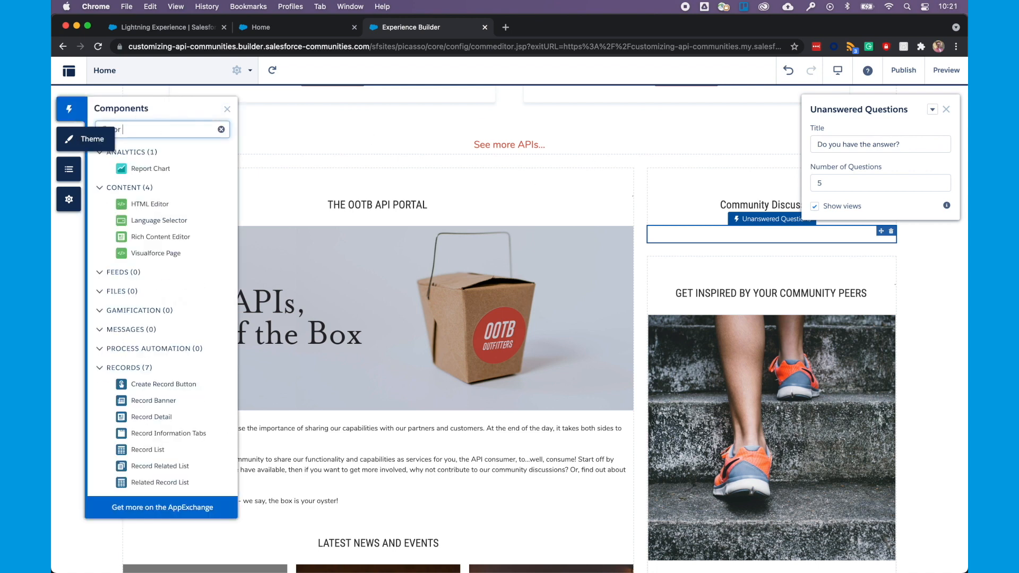
left_click(116, 153)
left_click_drag(137, 188, 732, 256)
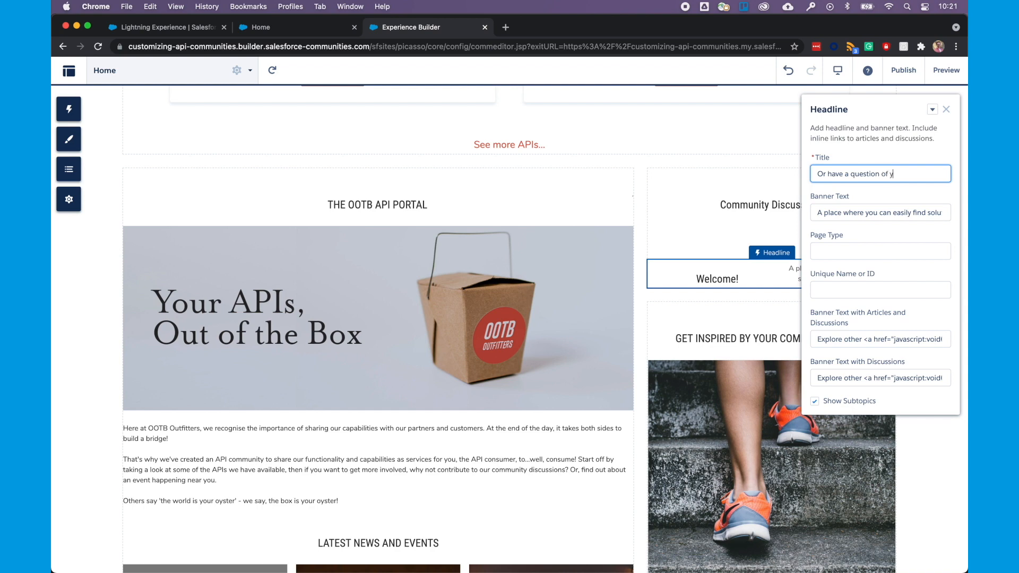
triple_click(863, 213)
key("BackSpace")
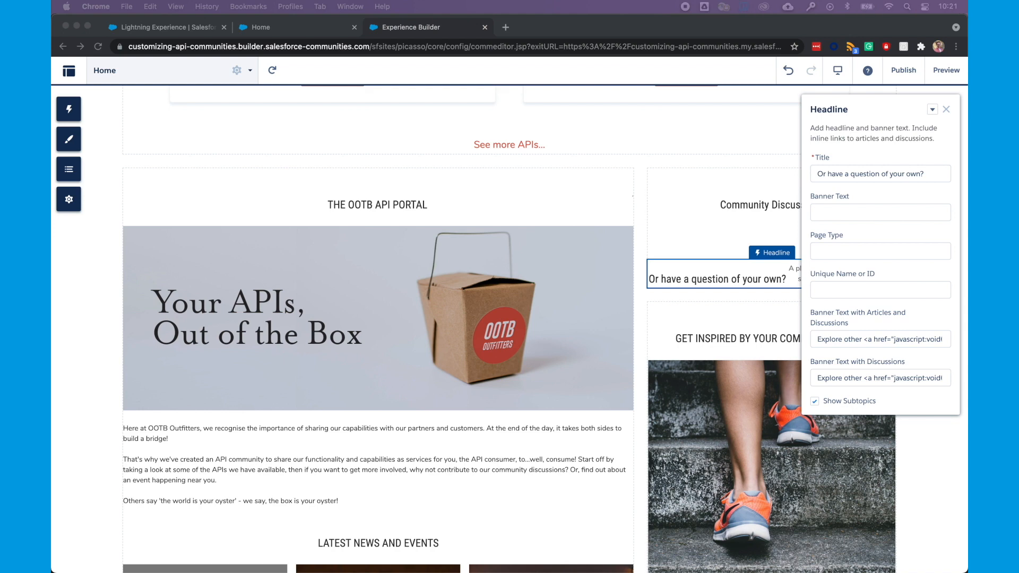
Add an Ask Button component below the "Or have a question of your own?" headline
left_click(69, 109)
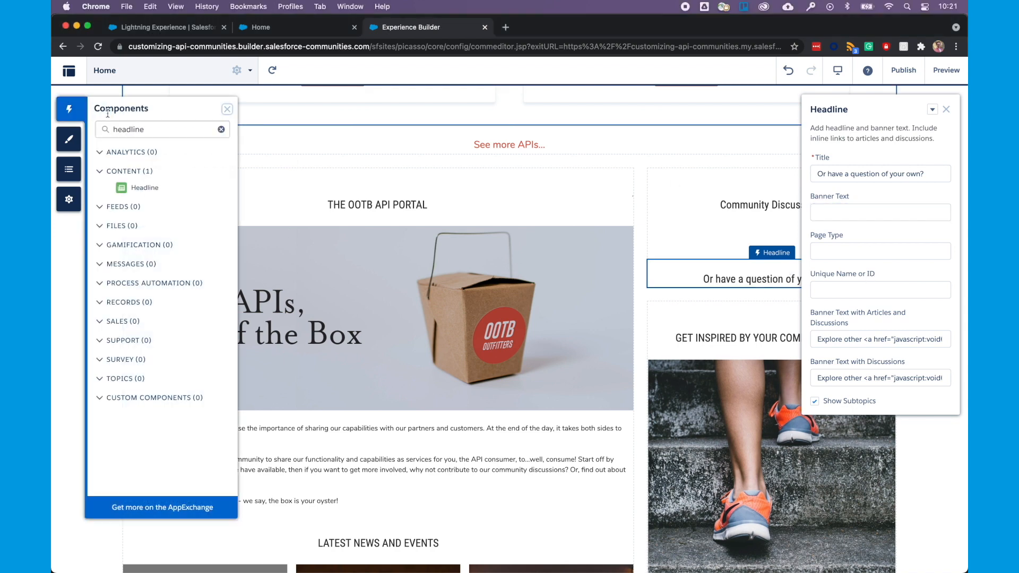
key("super+a")
type("ask")
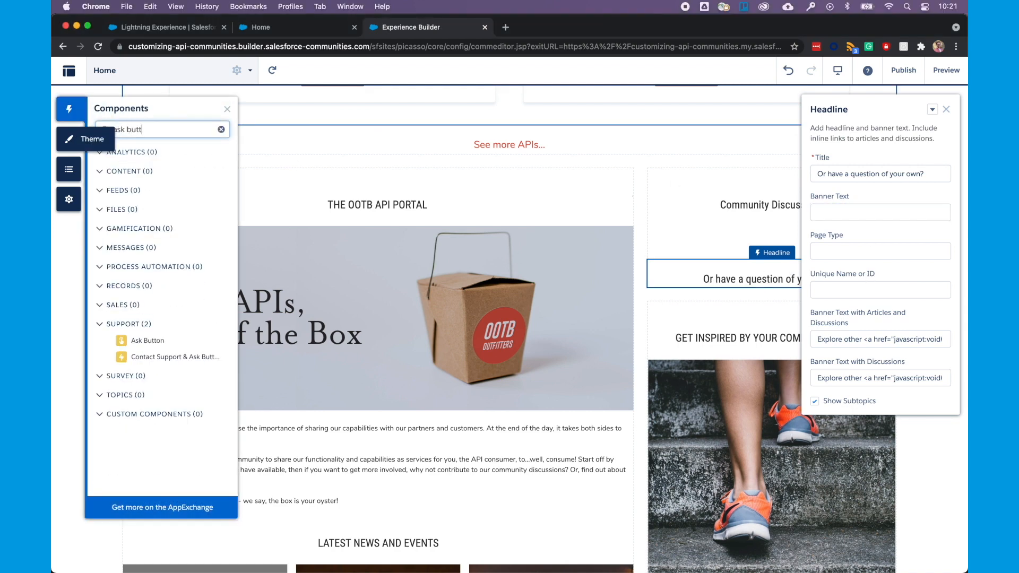
left_click_drag(147, 341, 681, 296)
Delete the placeholder Rich Content Editor and the unconfigured CMS Collection below the news and events tiles
scroll(480, 316, "down", 15)
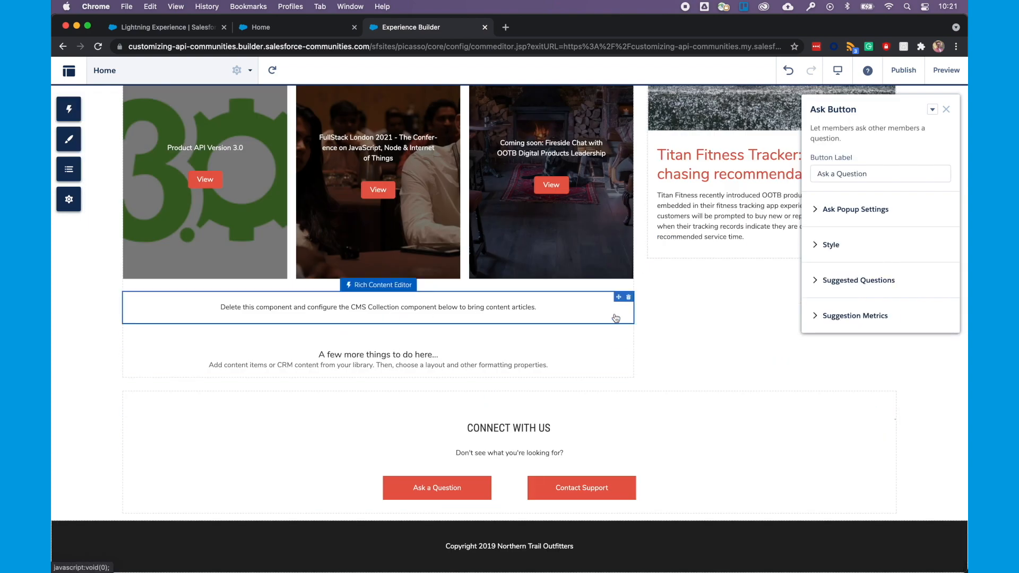
left_click(629, 298)
left_click(650, 350)
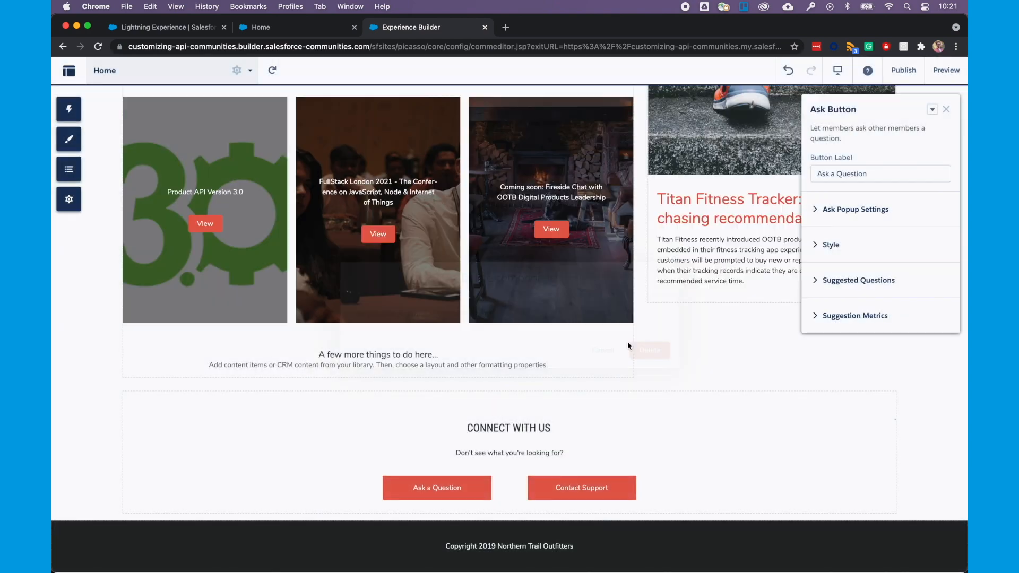
left_click(629, 343)
left_click(651, 348)
Publish the changes to the API portal experience
scroll(329, 264, "up", 10)
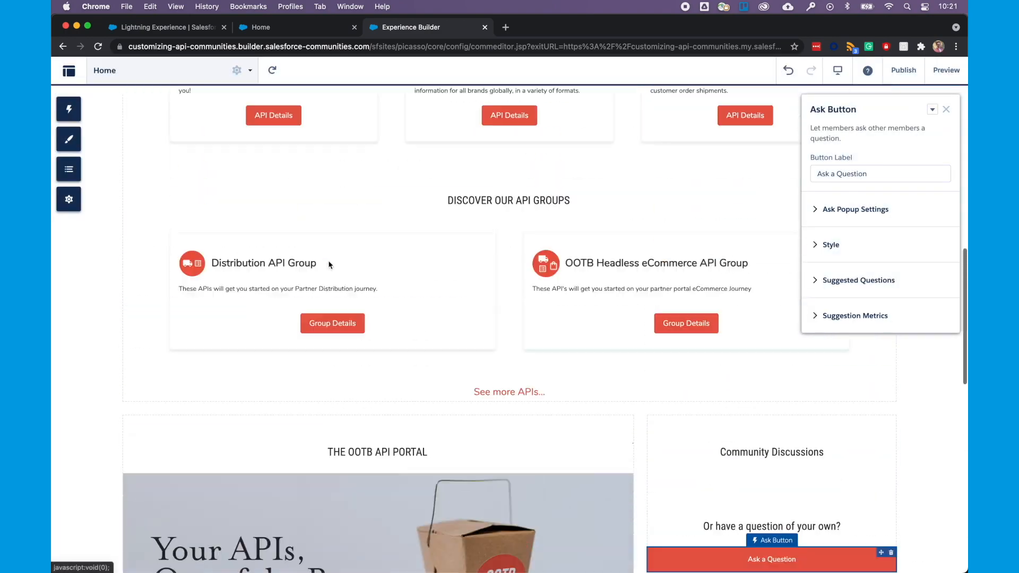
scroll(328, 265, "up", 10)
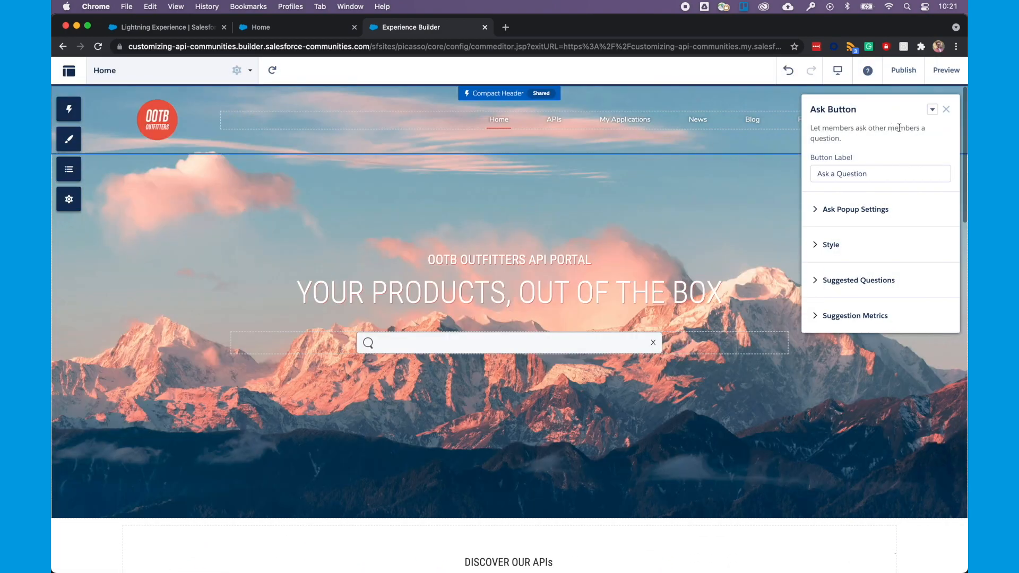
left_click(904, 74)
left_click(640, 312)
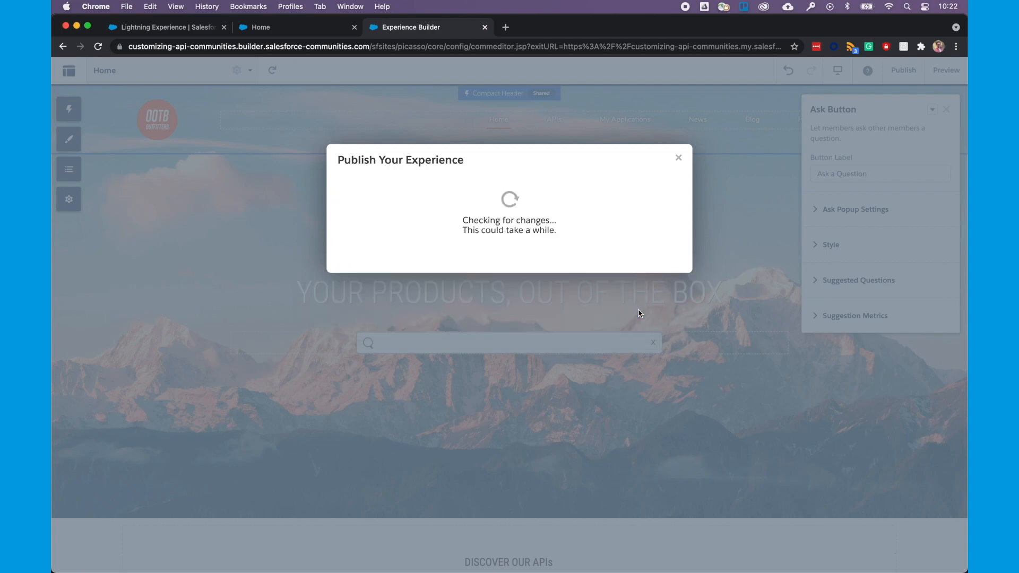
left_click(643, 235)
Preview the Home page from the API listings to the hero, and return to the builder
left_click(947, 71)
scroll(549, 287, "down", 15)
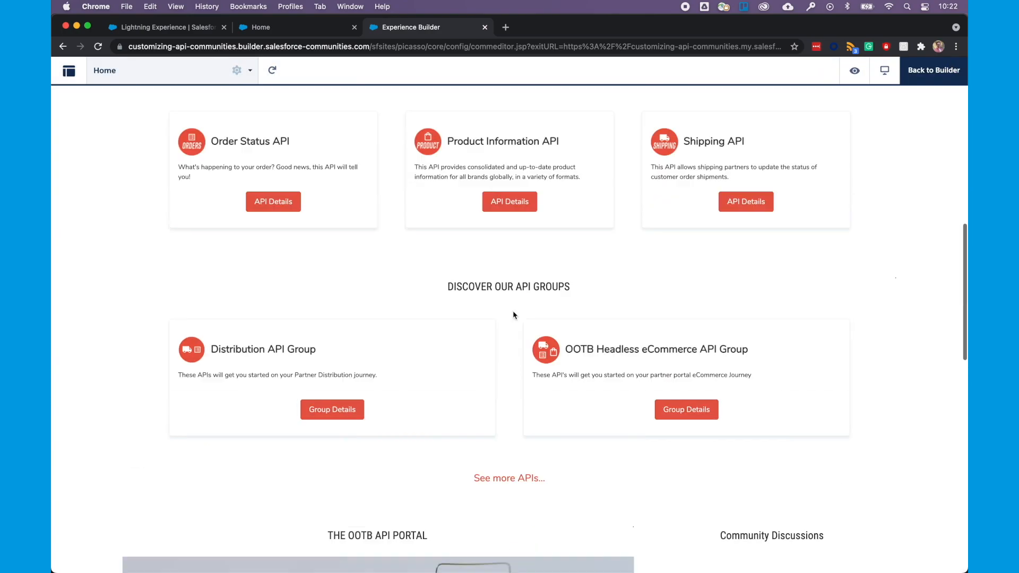
scroll(513, 310, "up", 15)
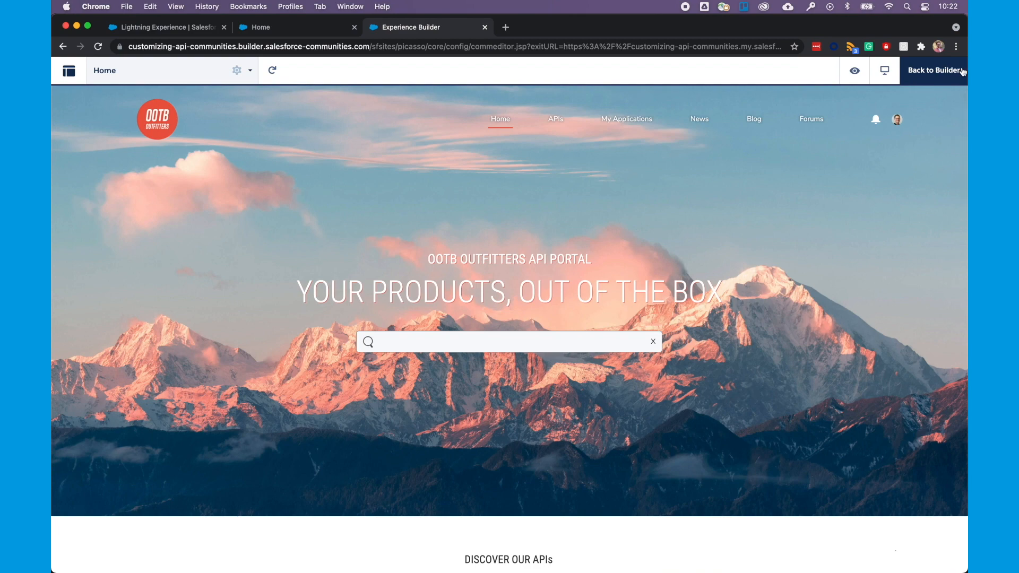
left_click(934, 70)
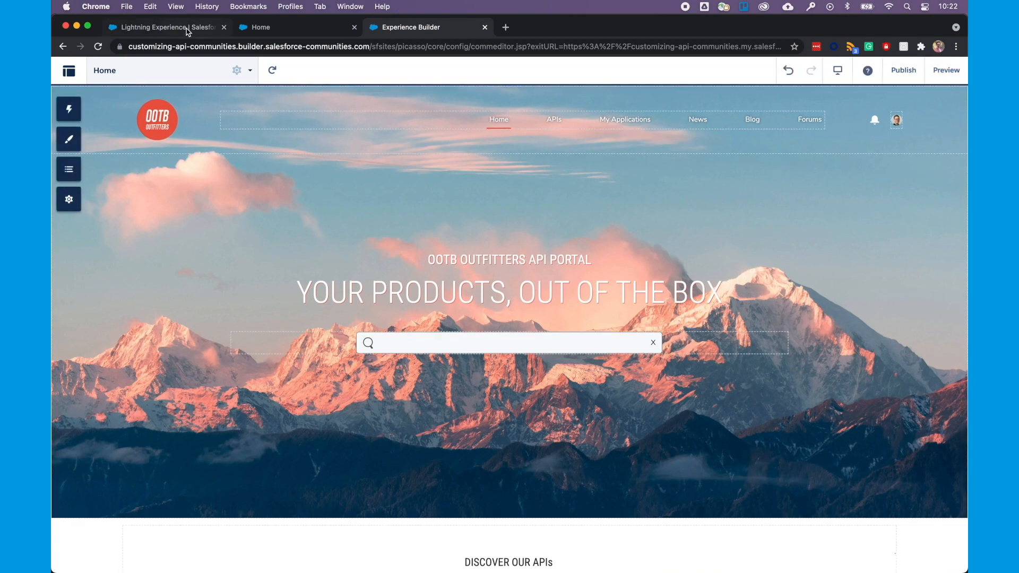
Switch to the live portal's Home page, reload it and review the published branding, sidebar and news sections
left_click(286, 28)
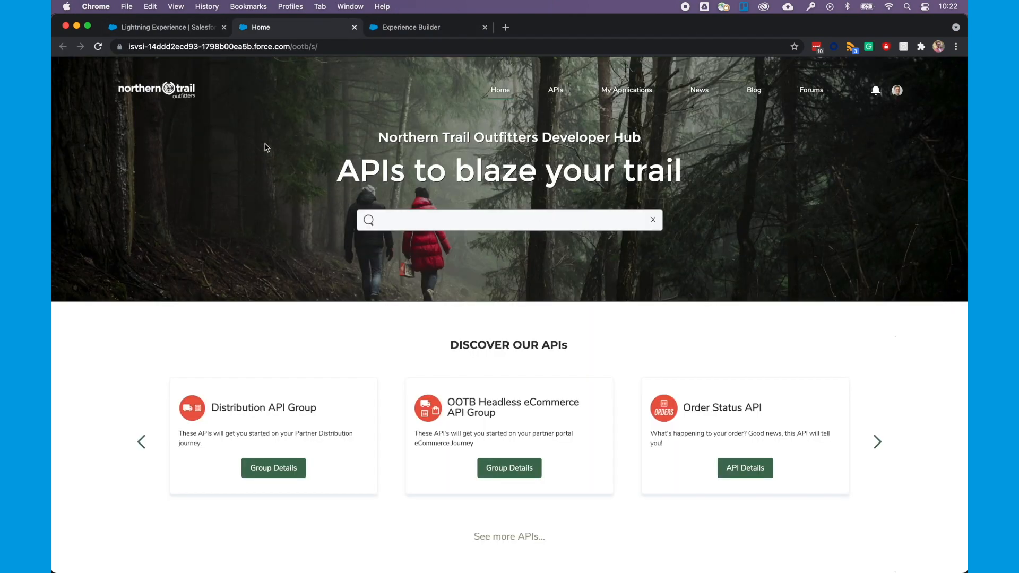
scroll(380, 223, "down", 6)
scroll(380, 225, "up", 6)
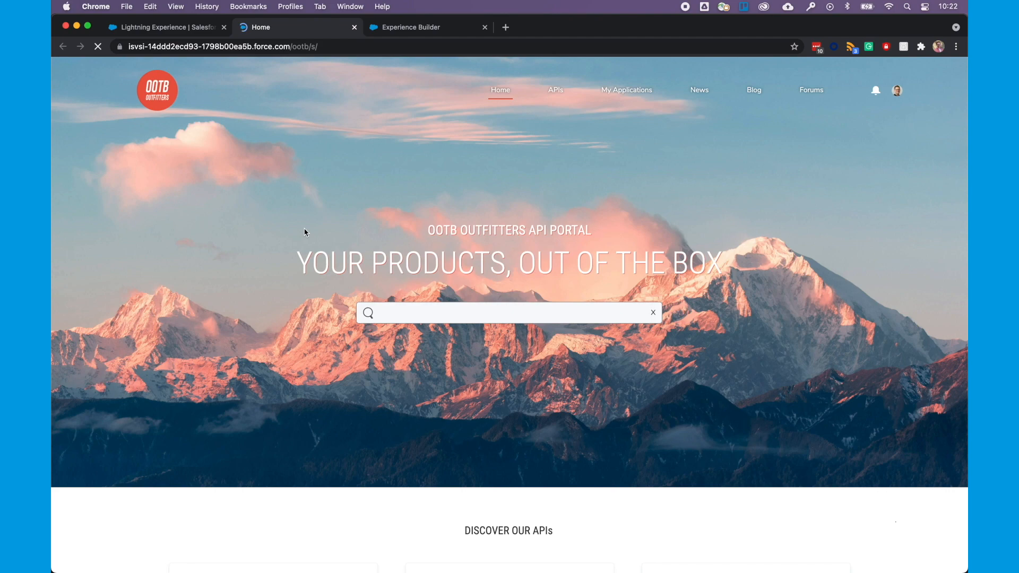
scroll(306, 232, "down", 15)
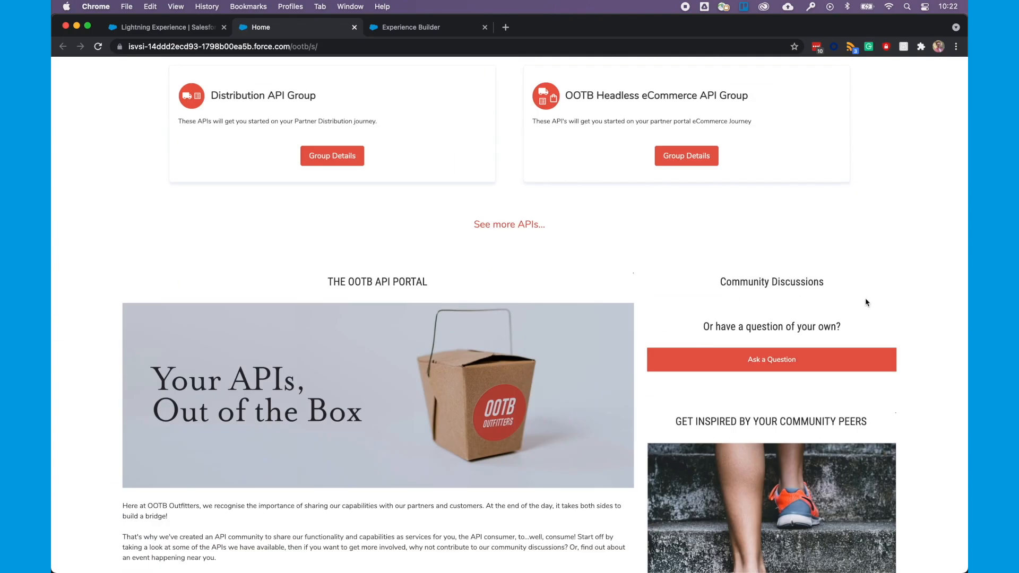
scroll(489, 319, "down", 3)
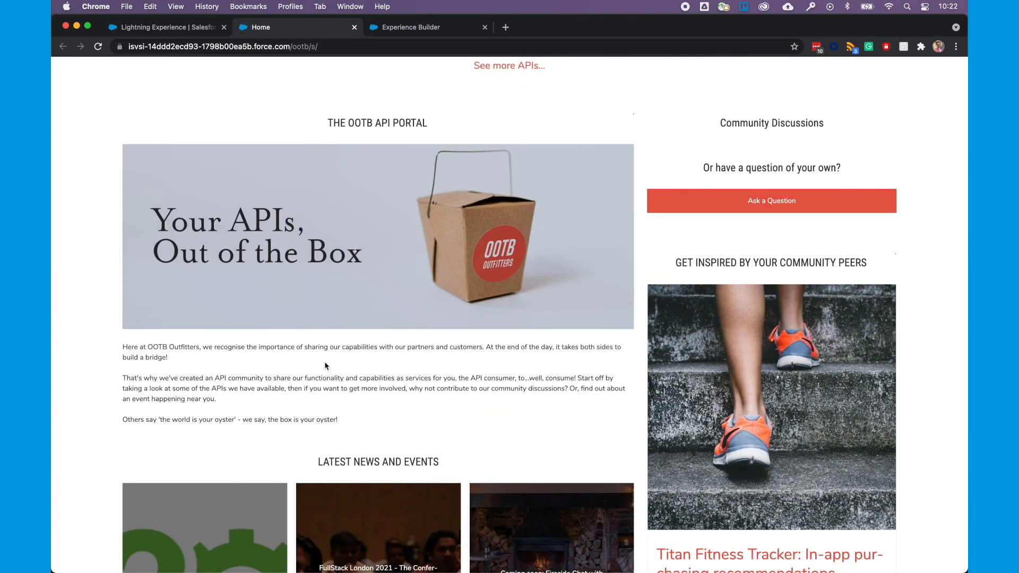
Review the live Home page's news and events tiles, community peers story, Connect with Us section and copyright footer
scroll(325, 366, "down", 3)
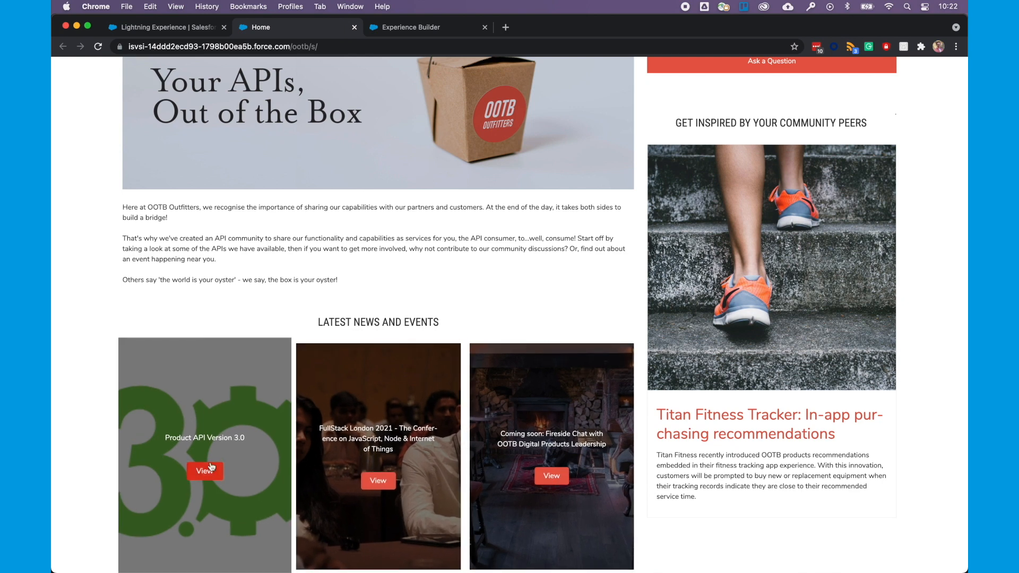
scroll(211, 467, "down", 1)
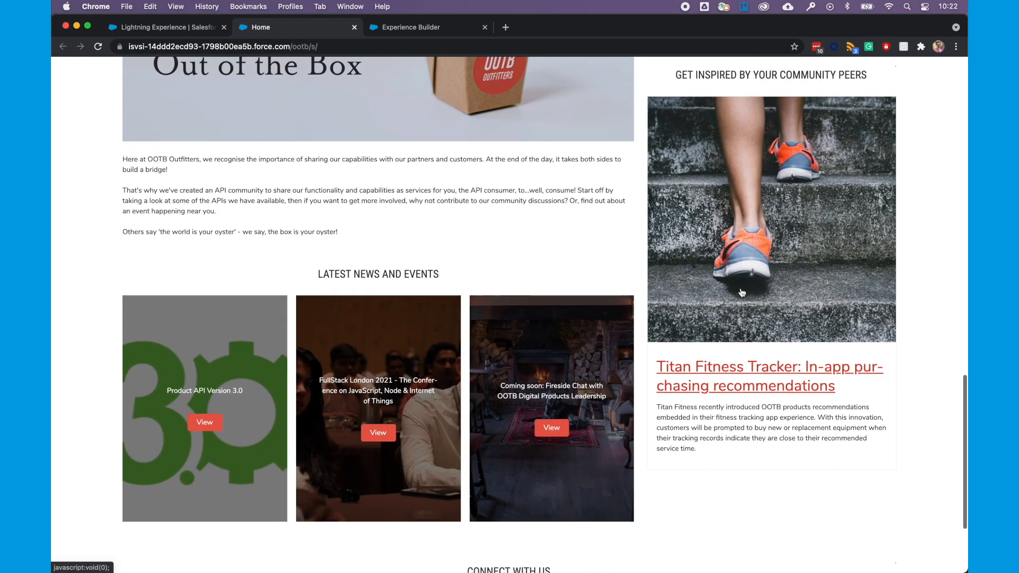
scroll(742, 292, "down", 3)
scroll(633, 353, "up", 12)
scroll(634, 353, "up", 8)
scroll(554, 451, "down", 18)
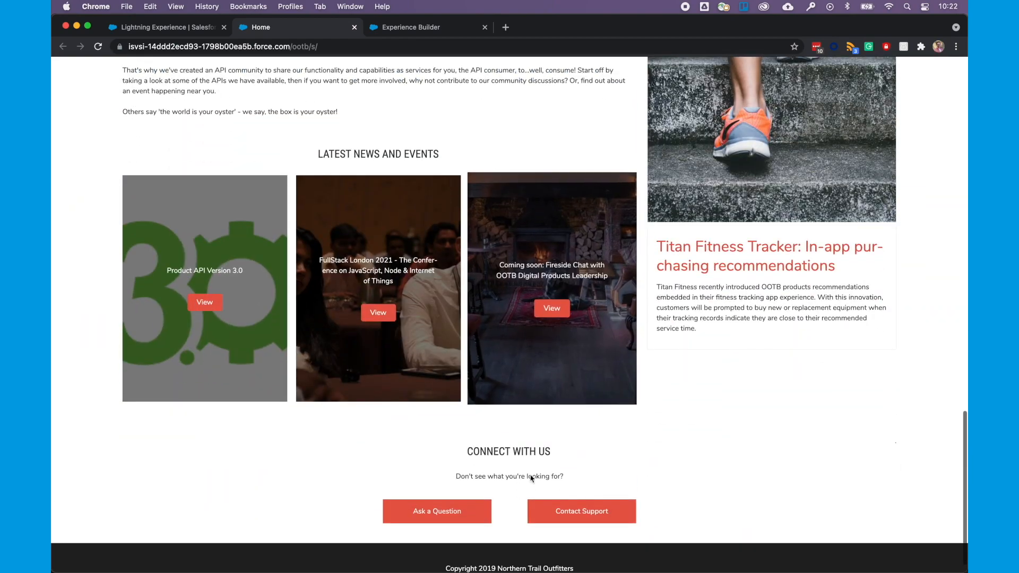
scroll(501, 530, "down", 1)
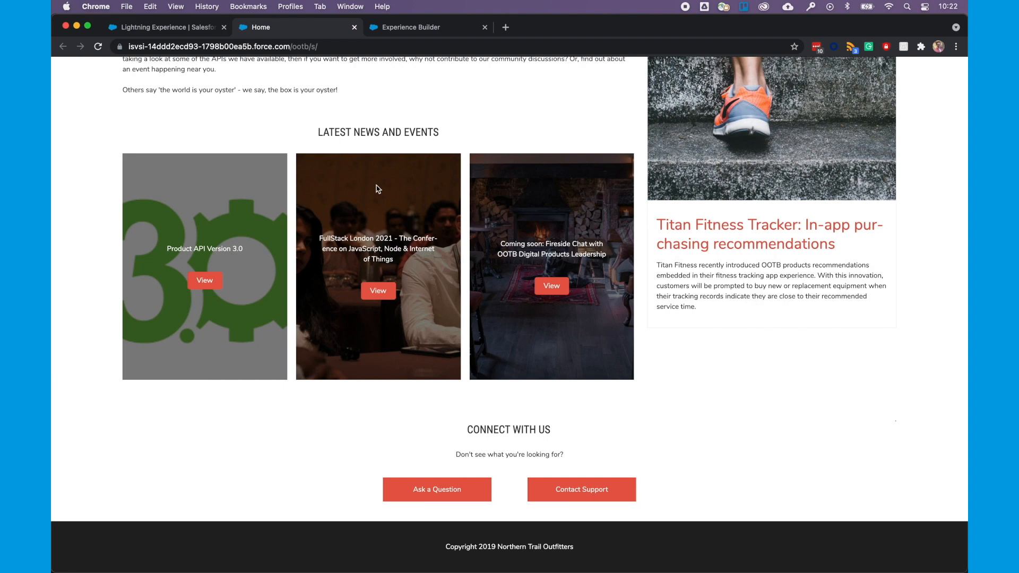
Return to Experience Builder and change the shared footer markup's text to "Copyright 2021 OOTB Outfitters", saving the markup
left_click(405, 27)
scroll(455, 289, "down", 15)
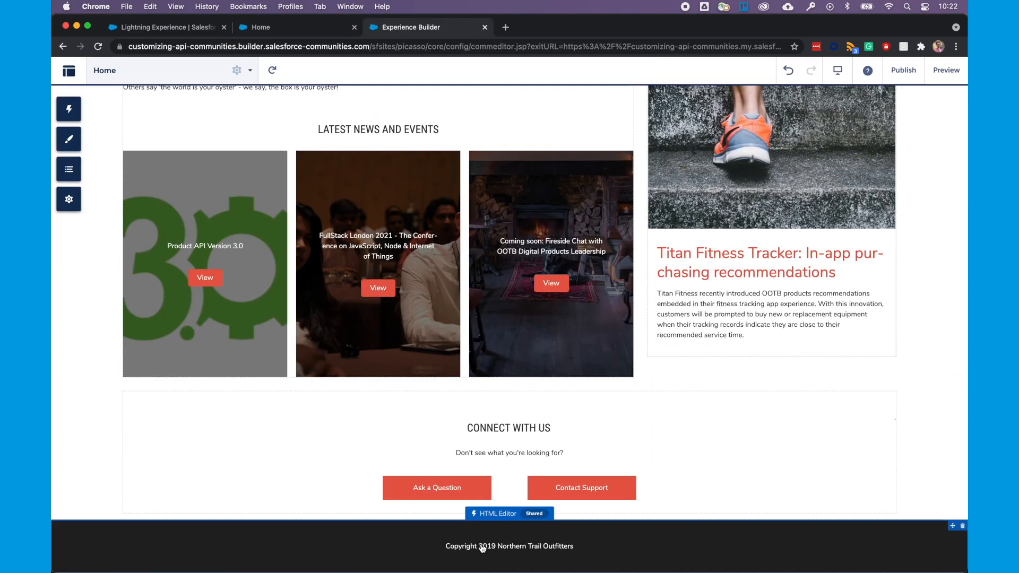
left_click(482, 549)
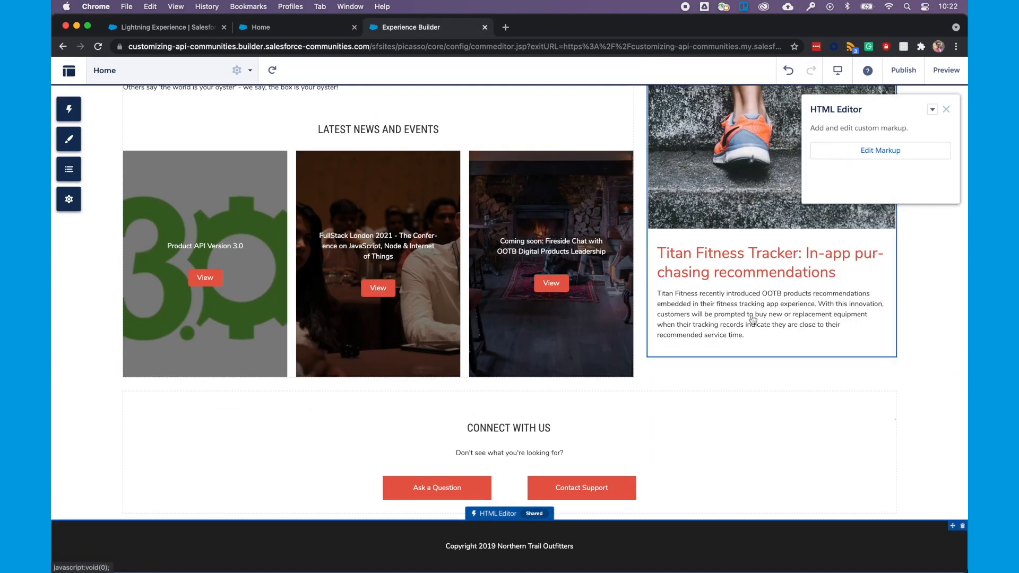
left_click(840, 152)
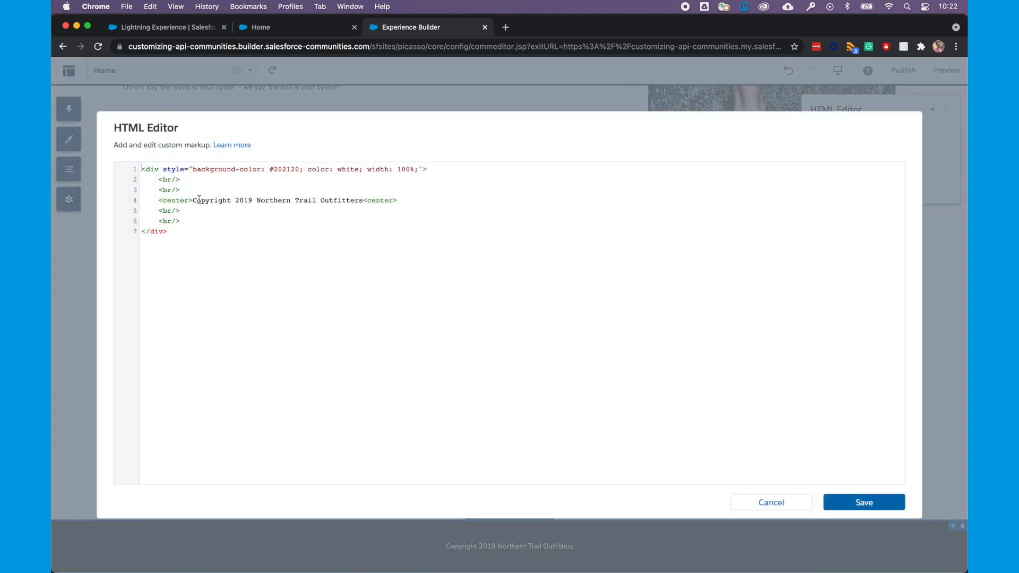
left_click_drag(194, 200, 363, 200)
type("Cop")
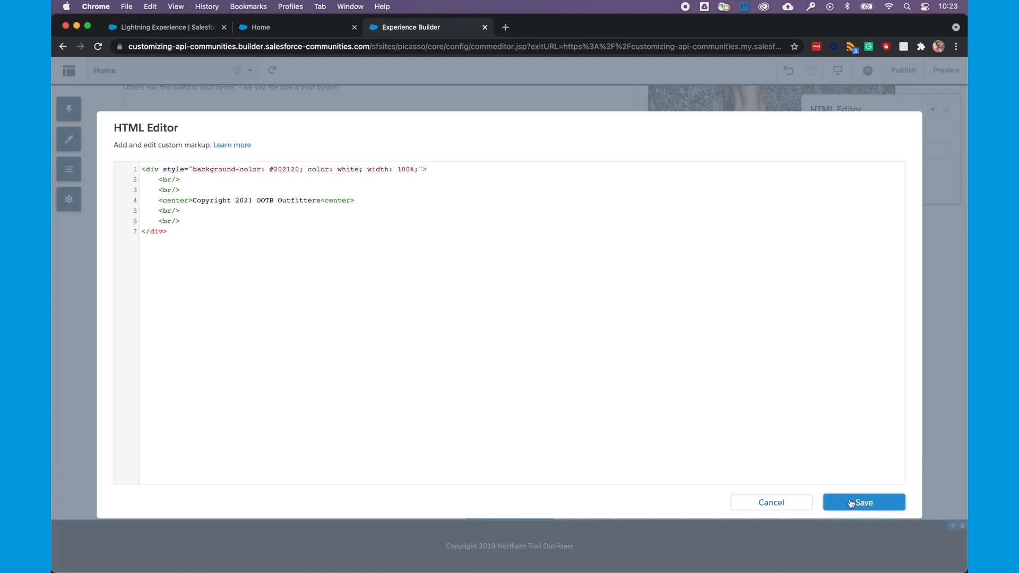
left_click(833, 501)
Publish the experience with the updated copyright footer
left_click(903, 70)
left_click(609, 311)
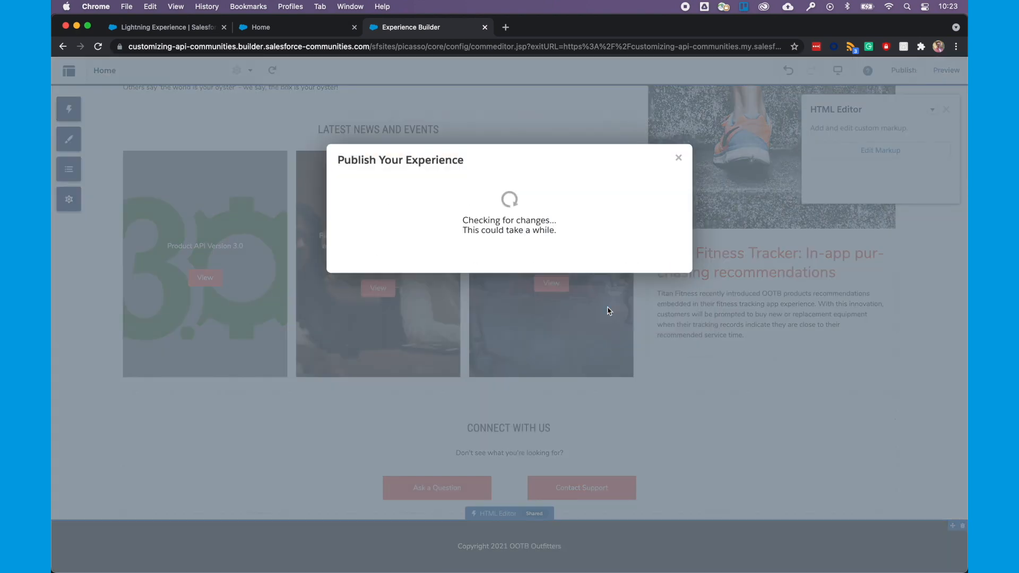
left_click(252, 177)
Switch to the live portal's Home page, reload it and check the page from the hero down to the footer
left_click(281, 26)
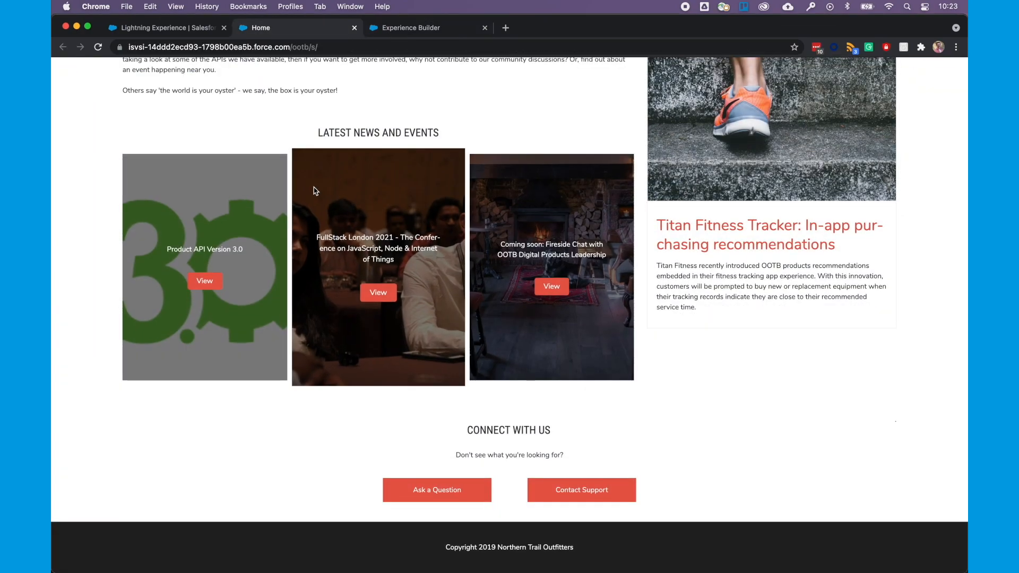
key("super+r")
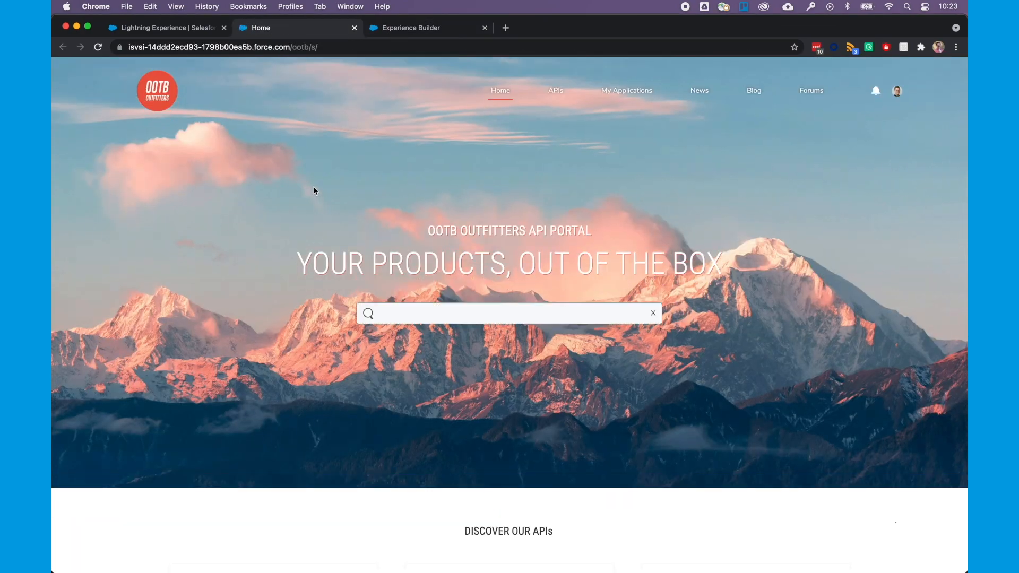
scroll(314, 191, "down", 20)
scroll(314, 191, "up", 20)
scroll(314, 192, "up", 2)
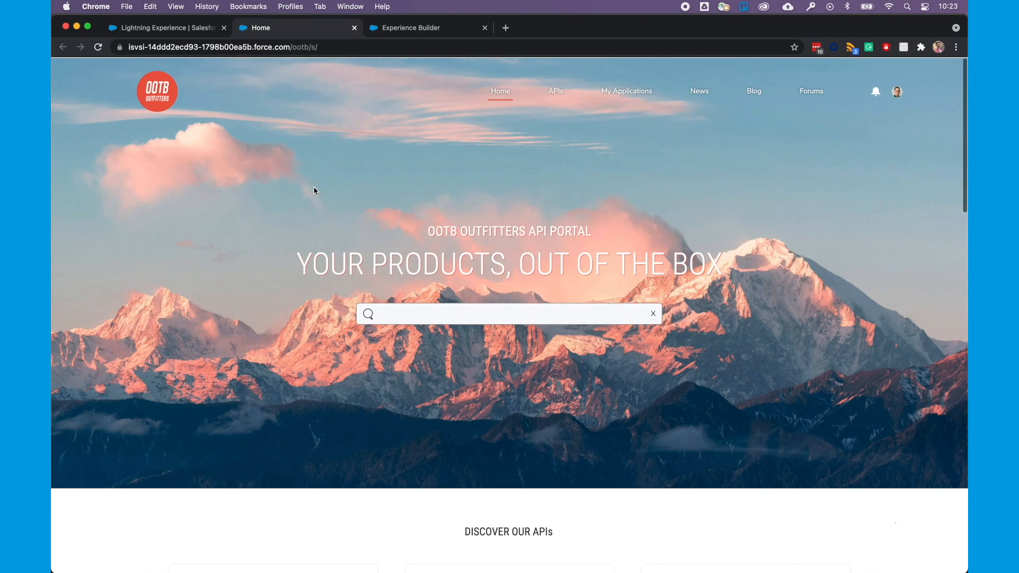